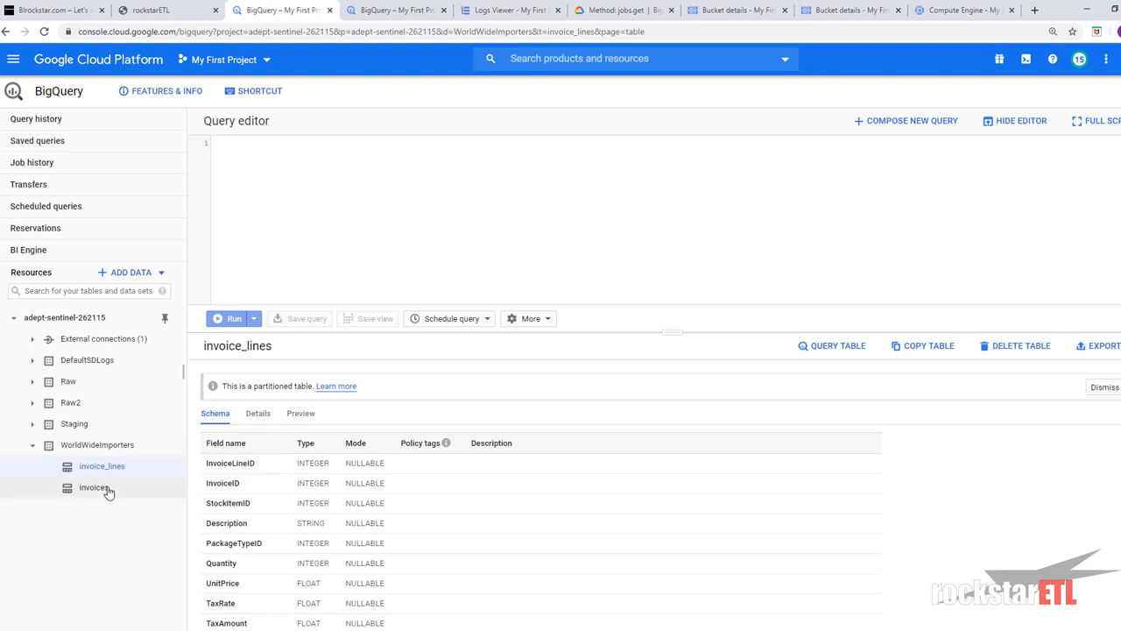
# Open the invoices table's details and start a template query on the WorldWideImporters.invoice_lines table.
pyautogui.click(96, 488)
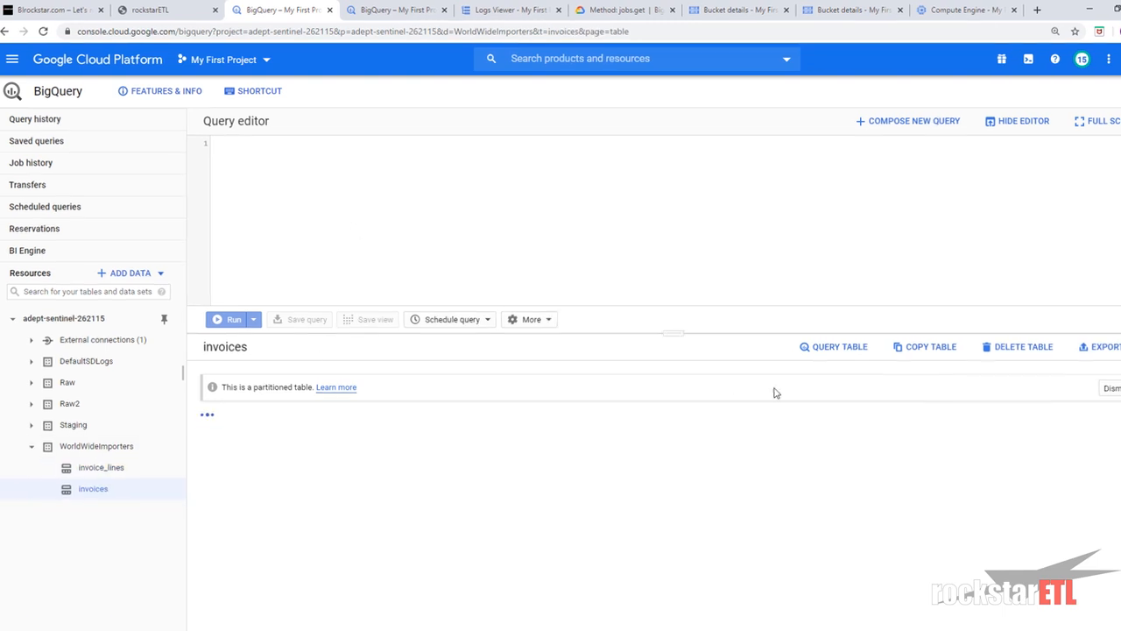
pyautogui.click(954, 419)
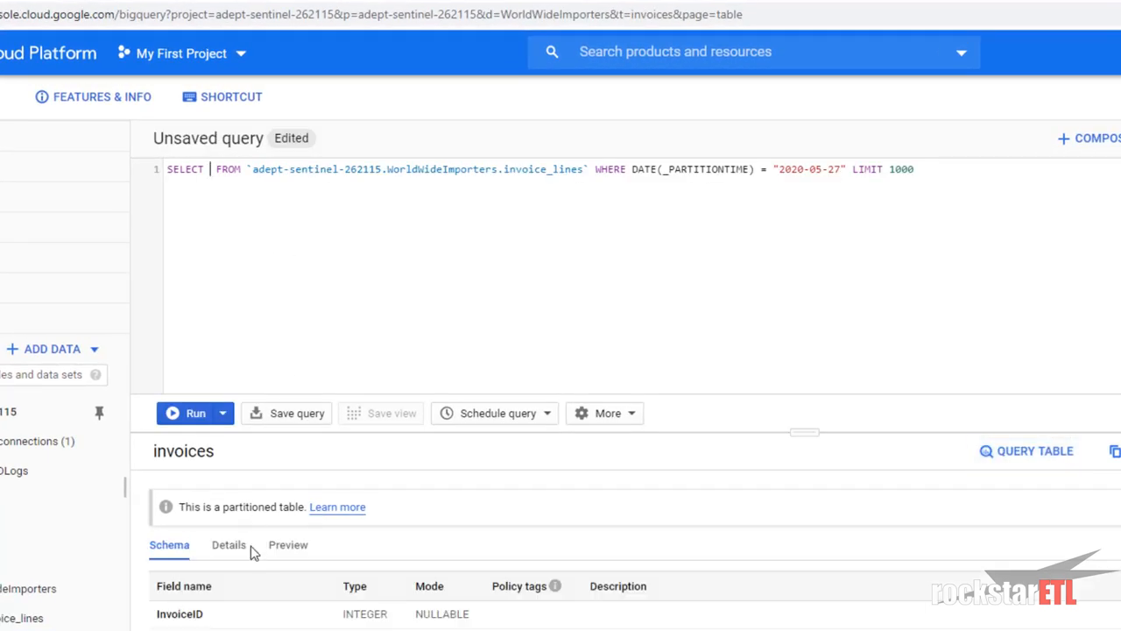
pyautogui.click(227, 550)
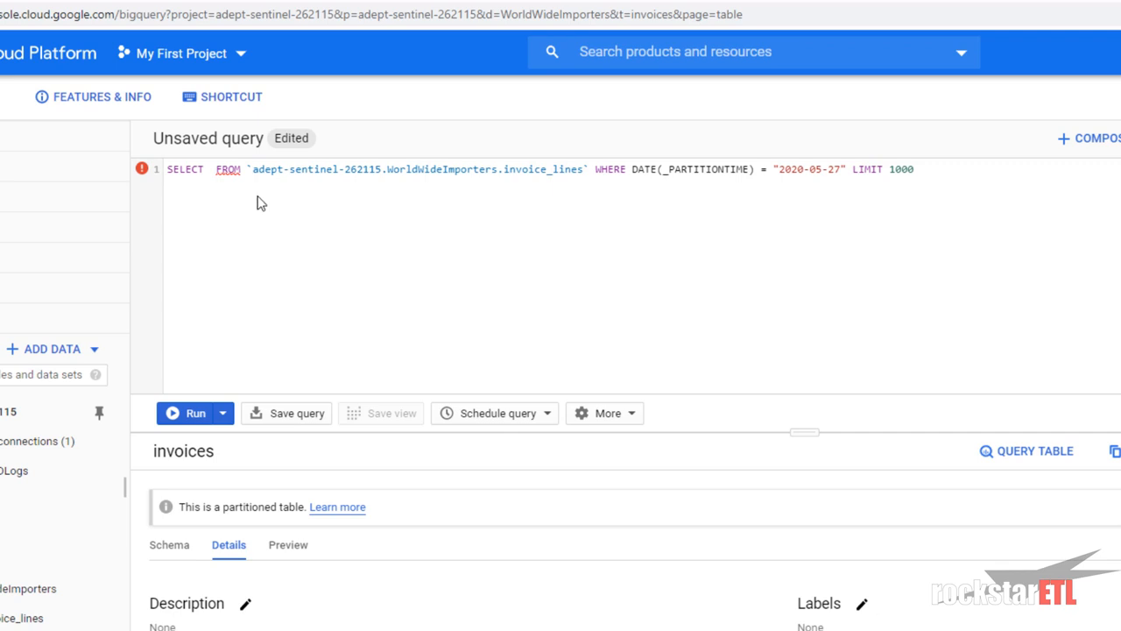
# Put the FROM clause on its own line and fill the select list with _PARTITIONDATE pd, count(1) as numrows.
pyautogui.click(219, 171)
pyautogui.press('Return')
pyautogui.press('Left')
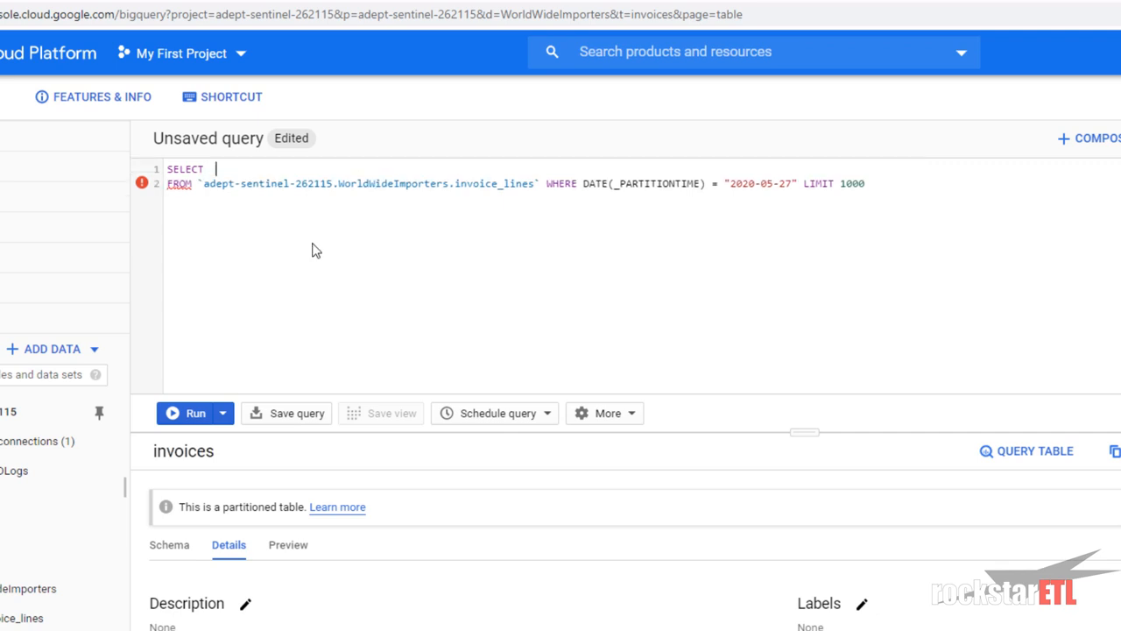
pyautogui.scroll(1, 312, 263)
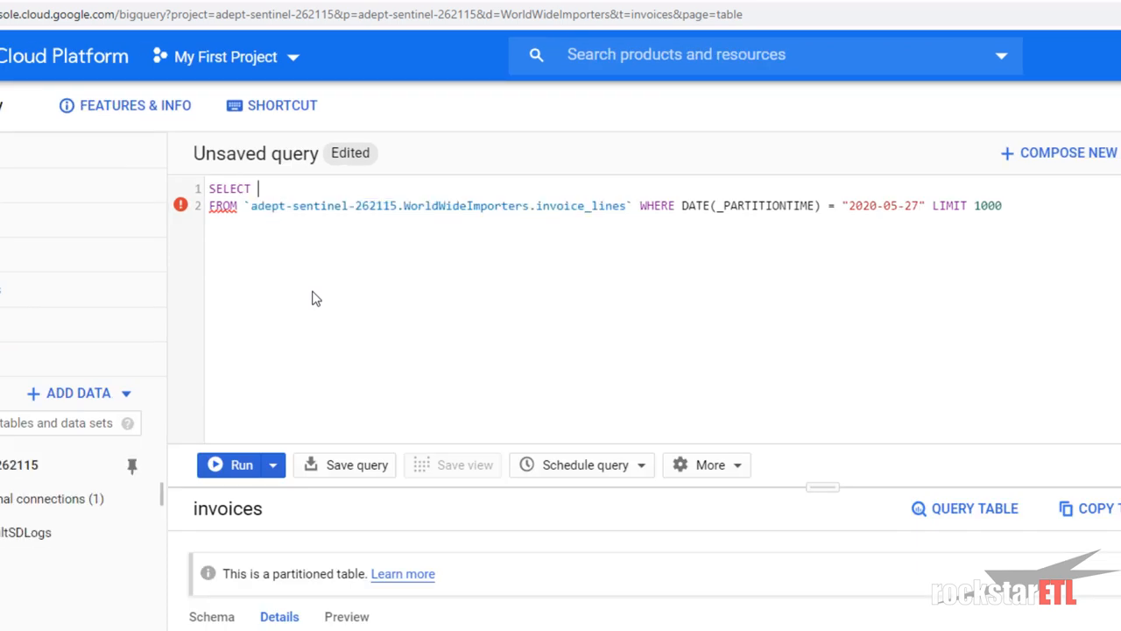
pyautogui.write('_PARTI')
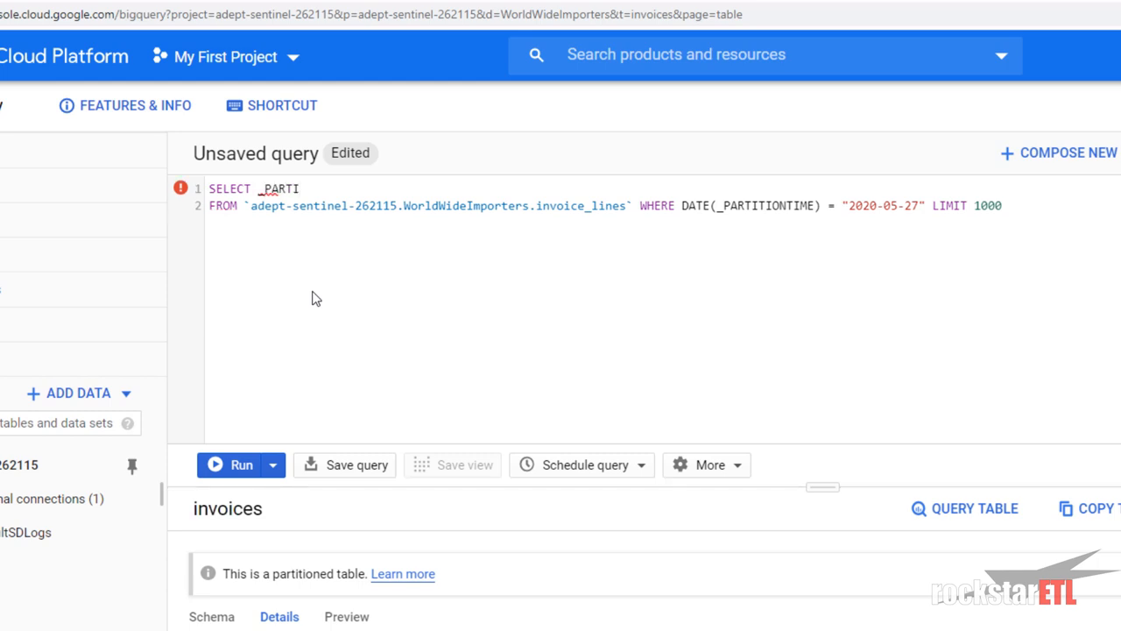
pyautogui.write('TIONDATE ')
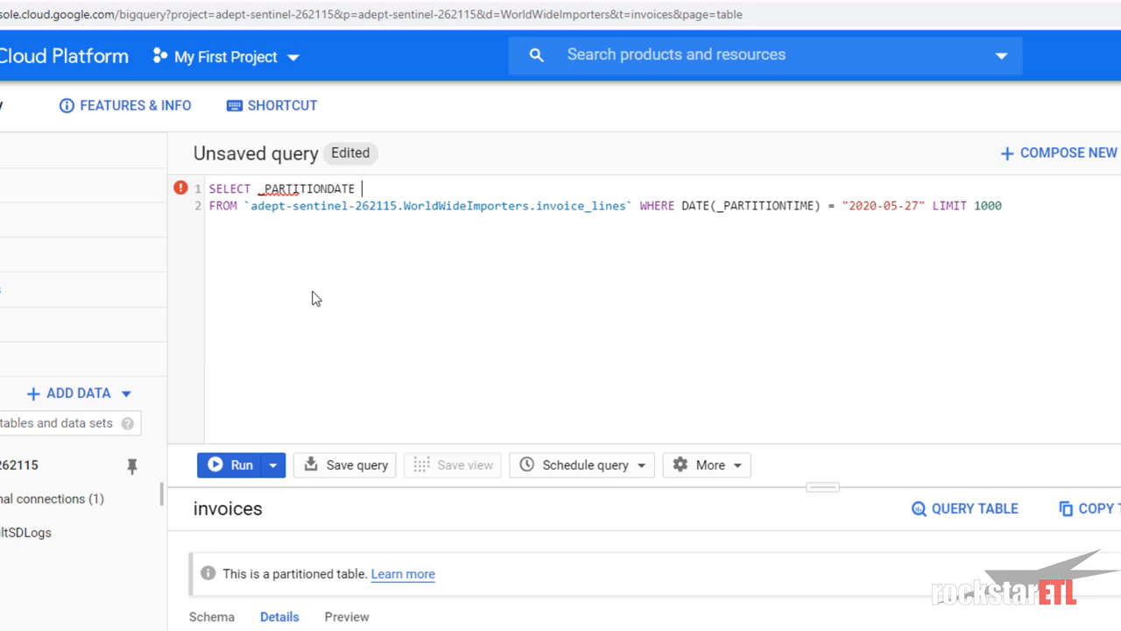
pyautogui.write('pd, o')
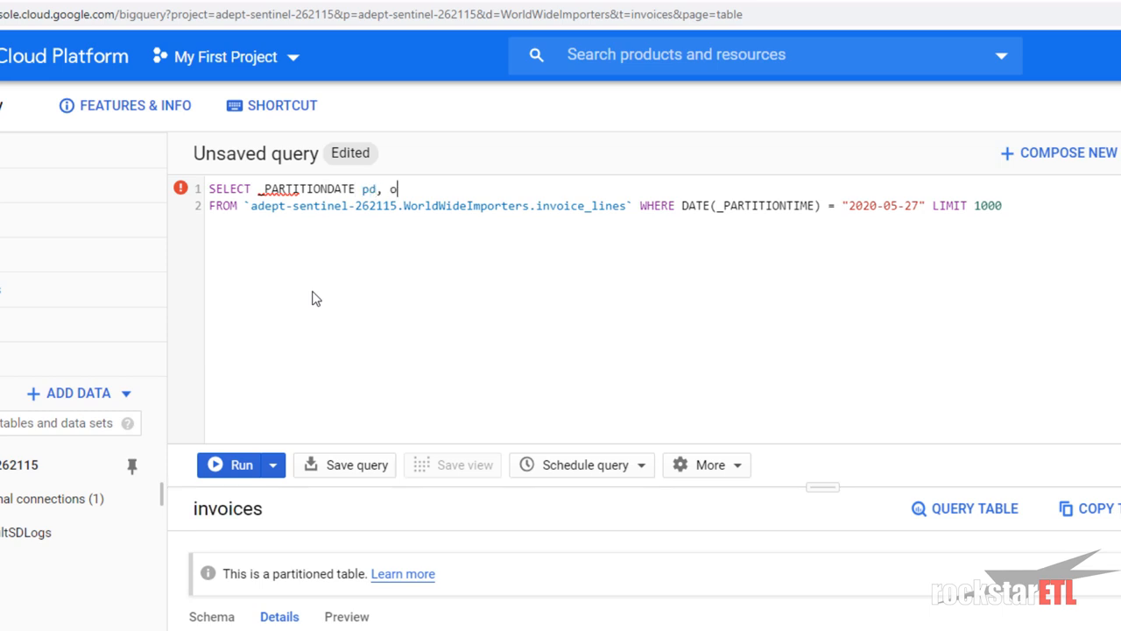
pyautogui.press('BackSpace')
pyautogui.write('cout')
pyautogui.press('BackSpace')
pyautogui.write('nt')
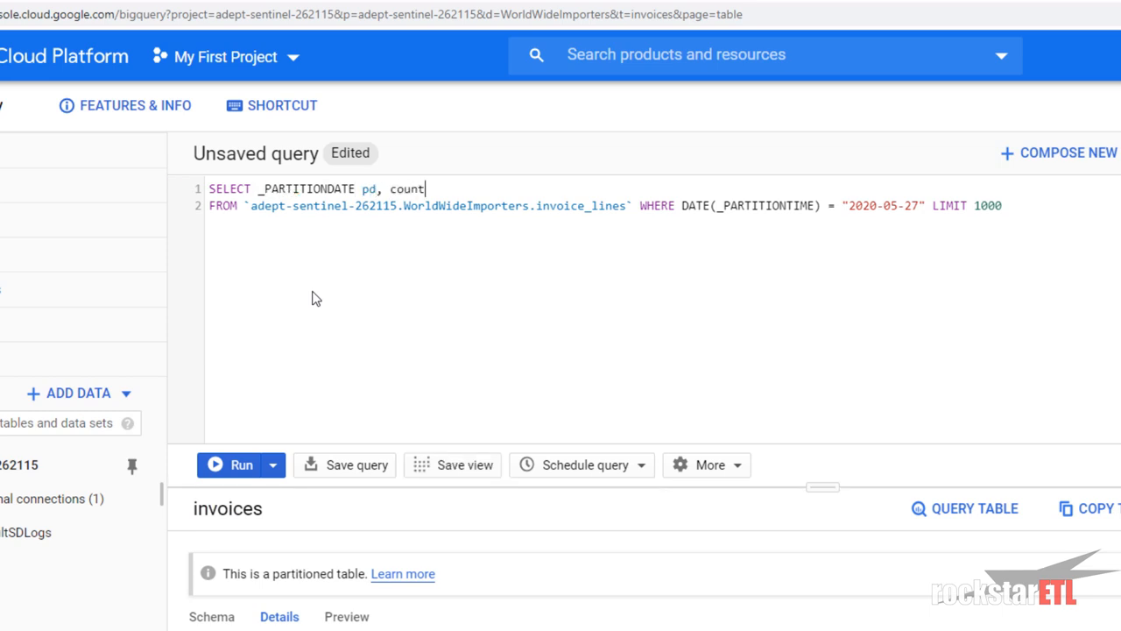
pyautogui.write('(1) as numrows')
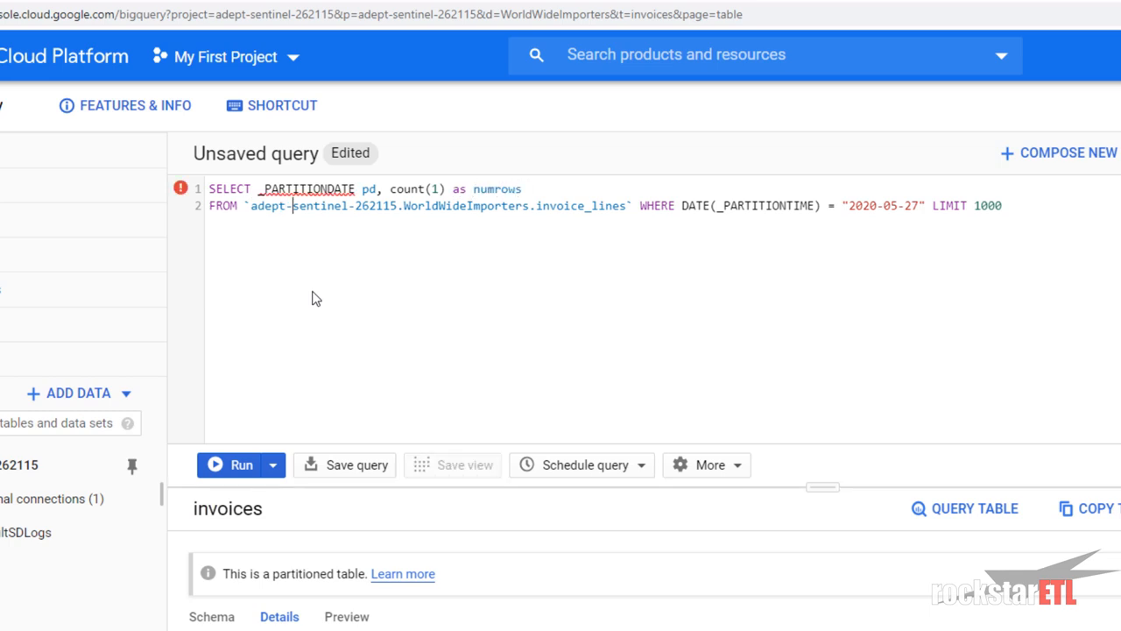
# Replace the WHERE and LIMIT clauses with group by pd, and add order by 1 on a new line.
pyautogui.hotkey('ctrl', 'Right')
pyautogui.hotkey('ctrl', 'Right')
pyautogui.press('Right')
pyautogui.press('Right')
pyautogui.press('Right')
pyautogui.press('Right')
pyautogui.press('Right')
pyautogui.press('Right')
pyautogui.press('Right')
pyautogui.press('Right')
pyautogui.press('Right')
pyautogui.press('Right')
pyautogui.press('Right')
pyautogui.press('Right')
pyautogui.press('Right')
pyautogui.press('Right')
pyautogui.press('Right')
pyautogui.hotkey('shift', 'End')
pyautogui.press('Delete')
pyautogui.write('group by pd')
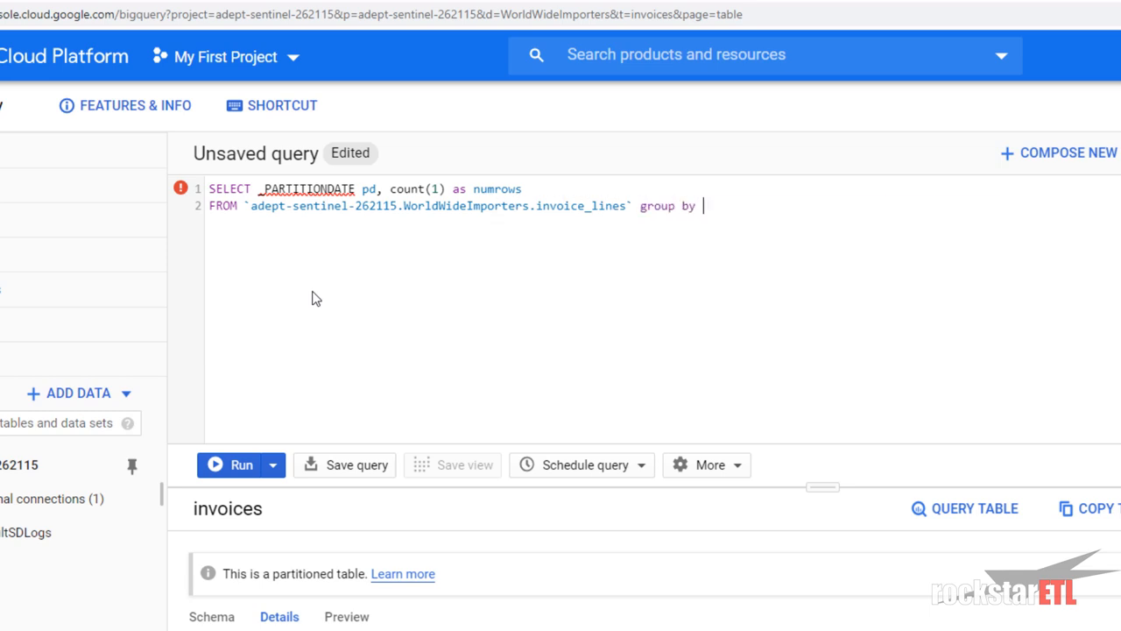
pyautogui.press('Return')
pyautogui.write('order by 1')
# Format the query, then run it with the ordering changed to 1 desc;.
pyautogui.press('Up')
pyautogui.press('Up')
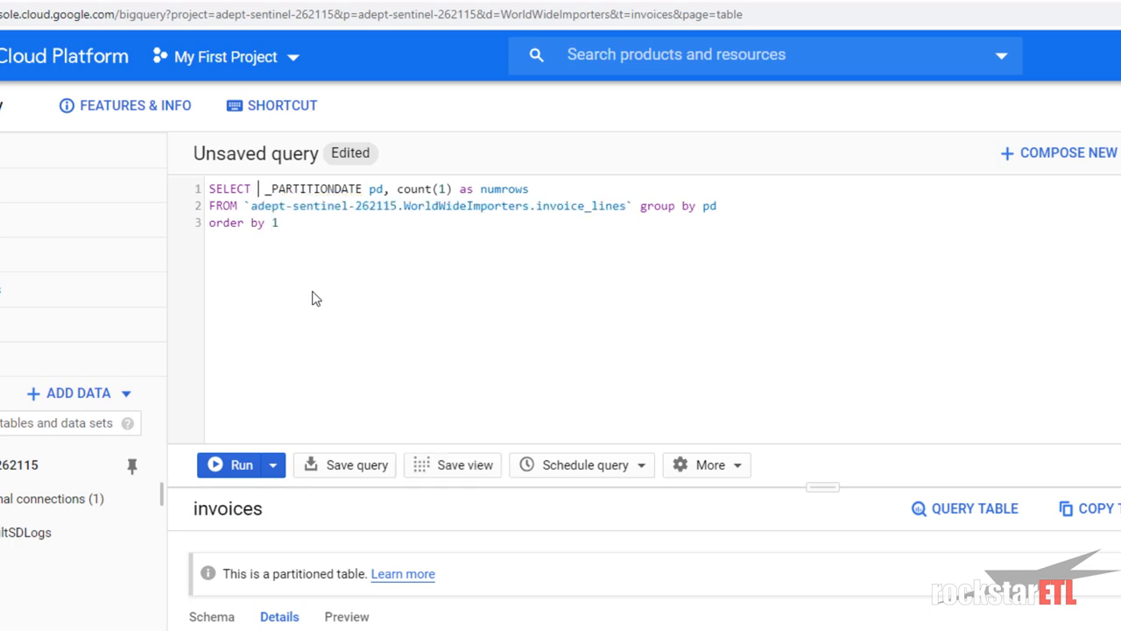
pyautogui.hotkey('ctrl', 'shift', 'f')
pyautogui.press('Down')
pyautogui.press('Down')
pyautogui.press('Down')
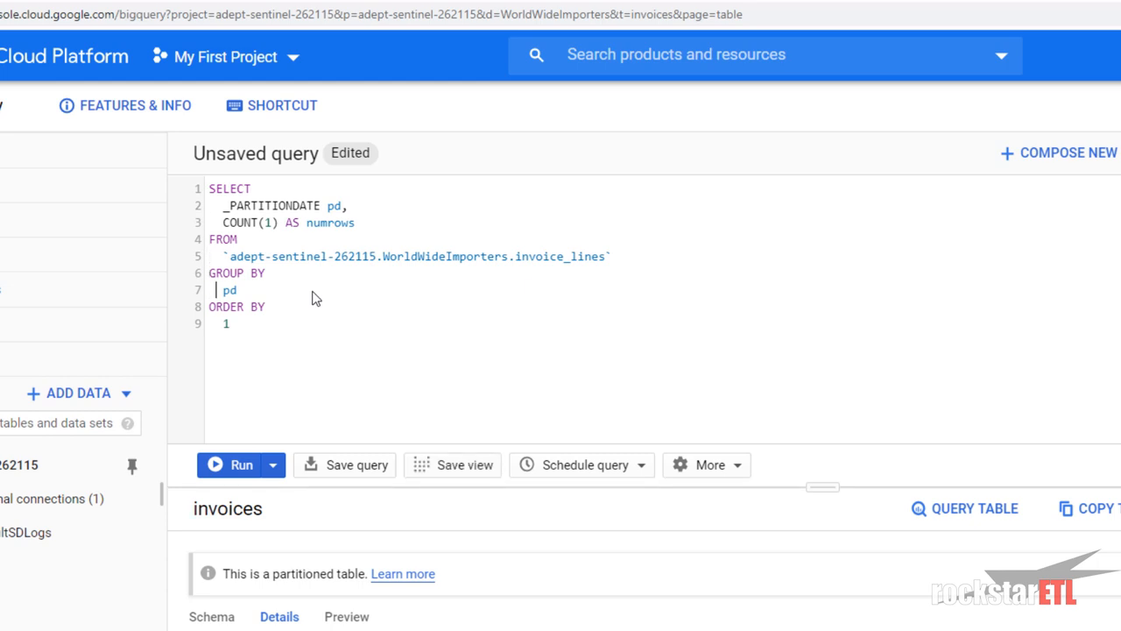
pyautogui.write('ec')
pyautogui.write('c;')
pyautogui.hotkey('ctrl', 'Return')
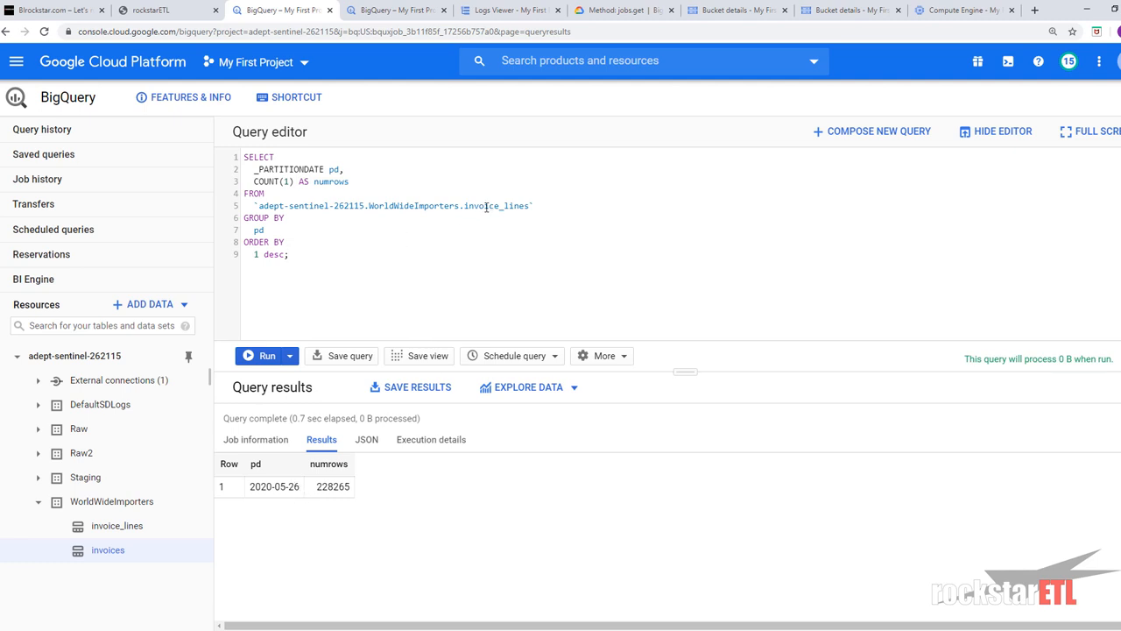
# Point the FROM clause at the invoices table instead of invoice_lines and run the query.
pyautogui.moveTo(505, 206); pyautogui.dragTo(523, 218)
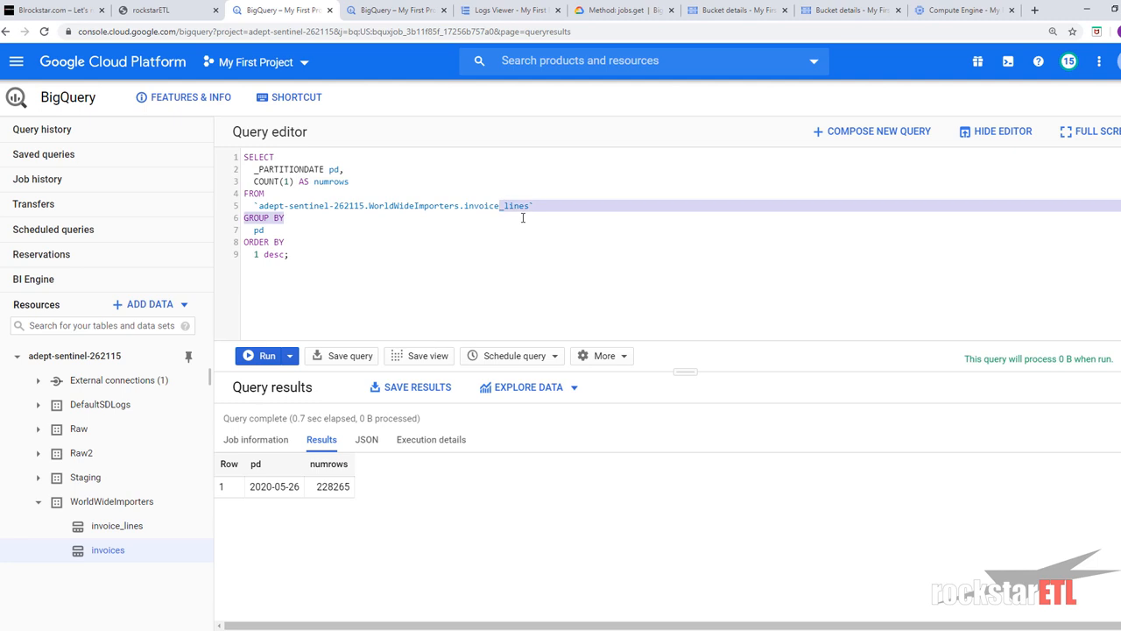
pyautogui.press('Left')
pyautogui.press('Delete')
pyautogui.press('Delete')
pyautogui.press('Delete')
pyautogui.press('Delete')
pyautogui.press('Delete')
pyautogui.press('Delete')
pyautogui.write('s')
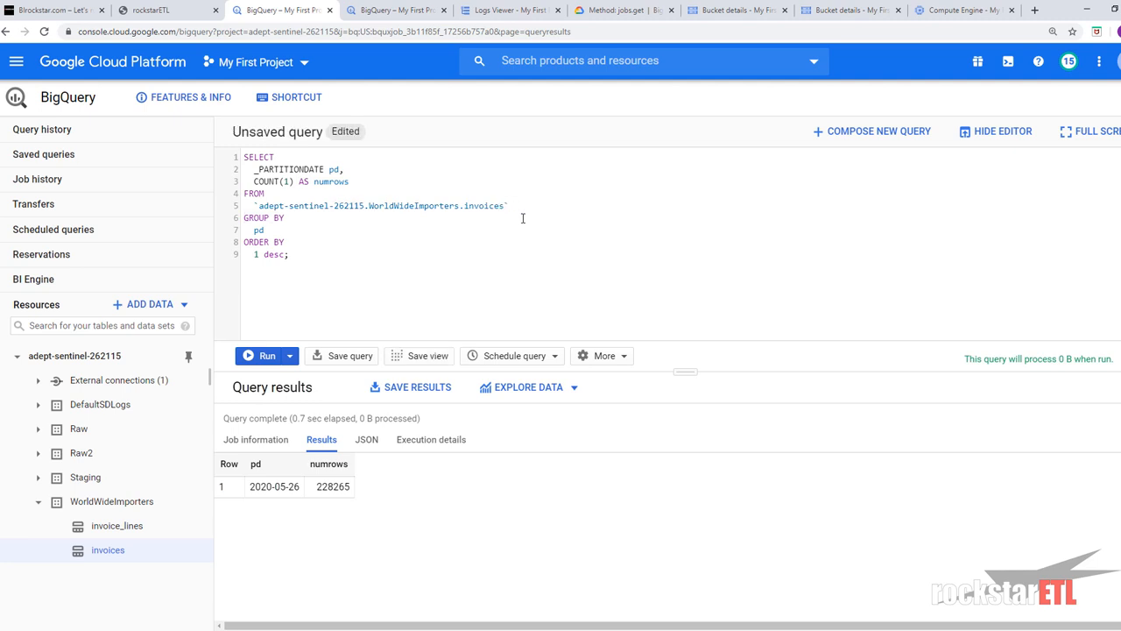
pyautogui.hotkey('ctrl', 'Return')
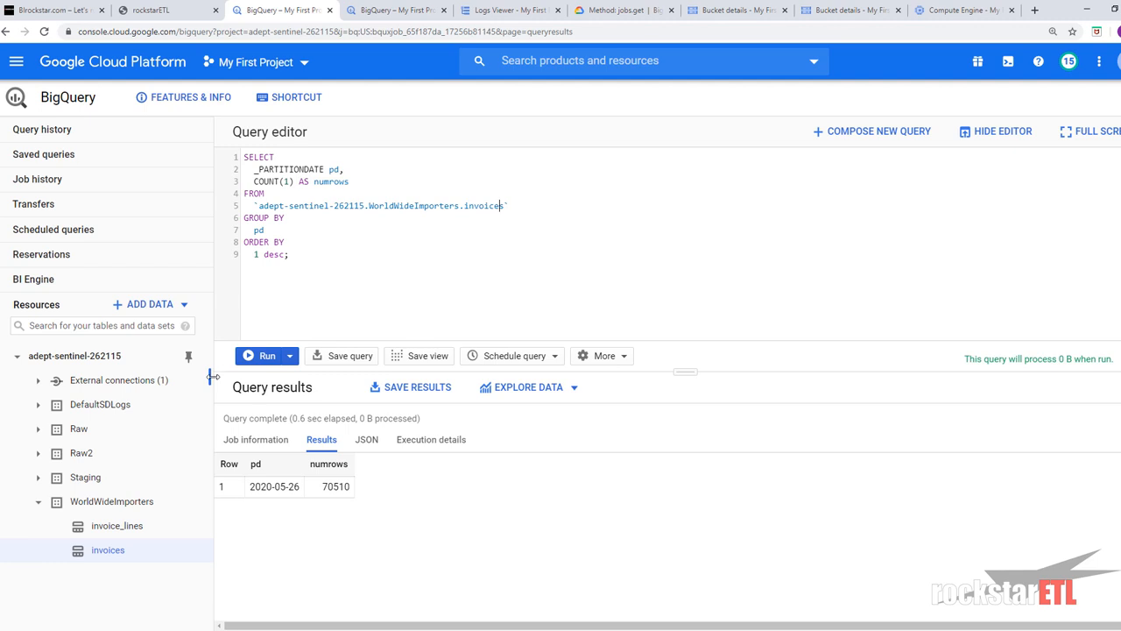
# Copy the whole invoices row-count query into the empty query editor of the other BigQuery tab.
pyautogui.moveTo(211, 377)
pyautogui.mouseDown()
pyautogui.moveTo(191, 379)
pyautogui.moveTo(212, 376)
pyautogui.mouseUp()
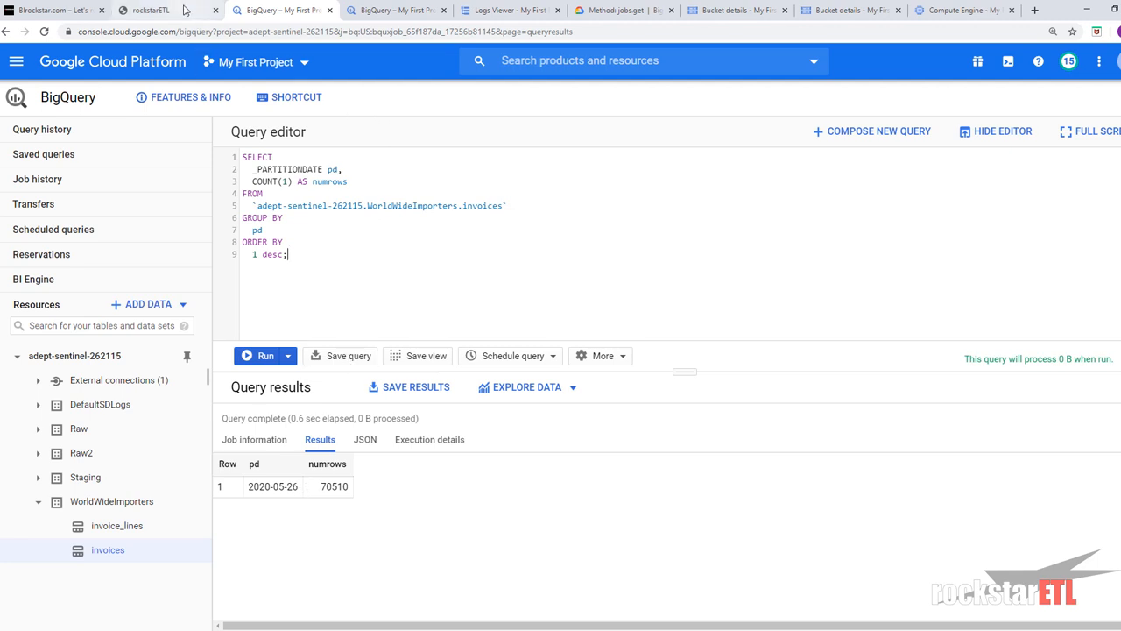
pyautogui.click(321, 482)
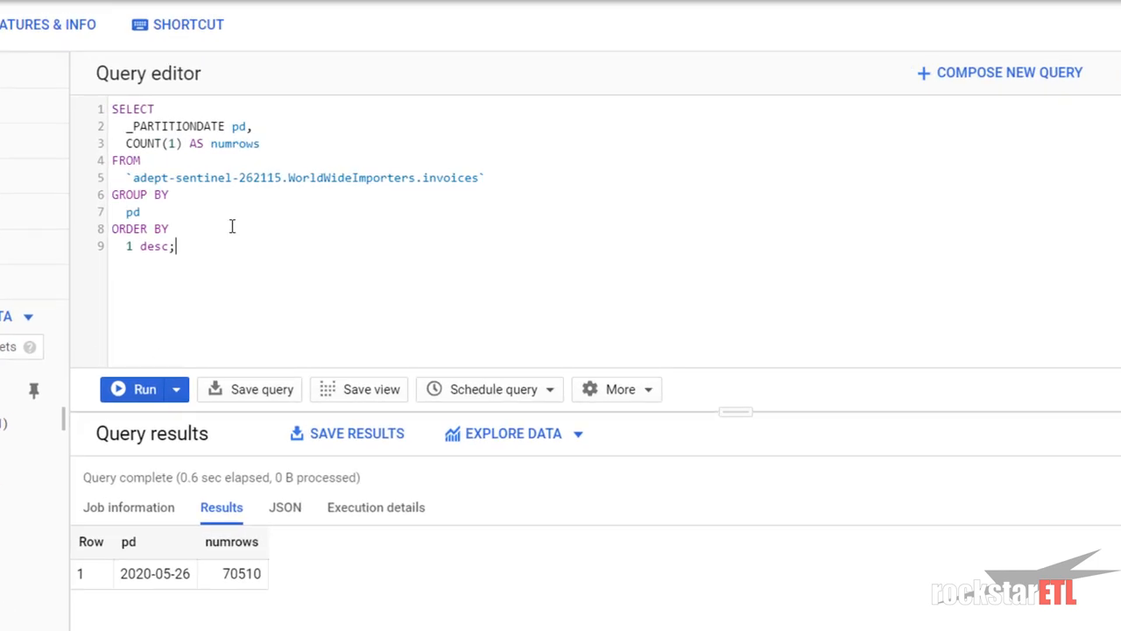
pyautogui.hotkey('ctrl', 'a')
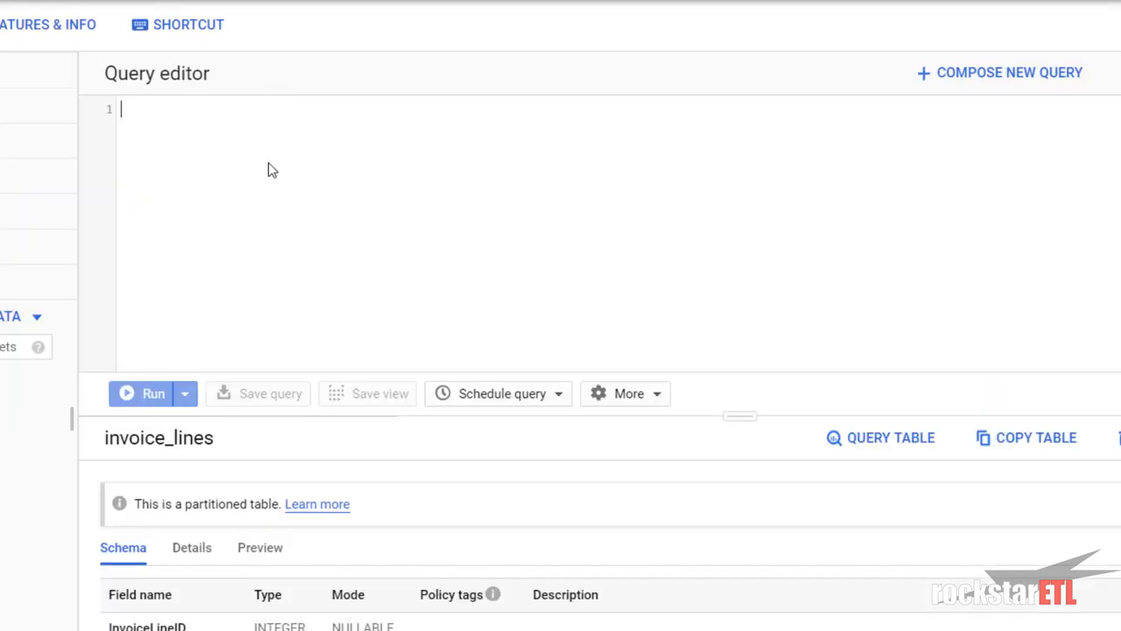
pyautogui.write('SELECT   _PARTITIONDATE pd,   COUNT(1) AS numrows FROM   `adept-sentinel-262115.WorldWideImporters.invoices` GROUP BY   pd ORDER BY   1 desc;')
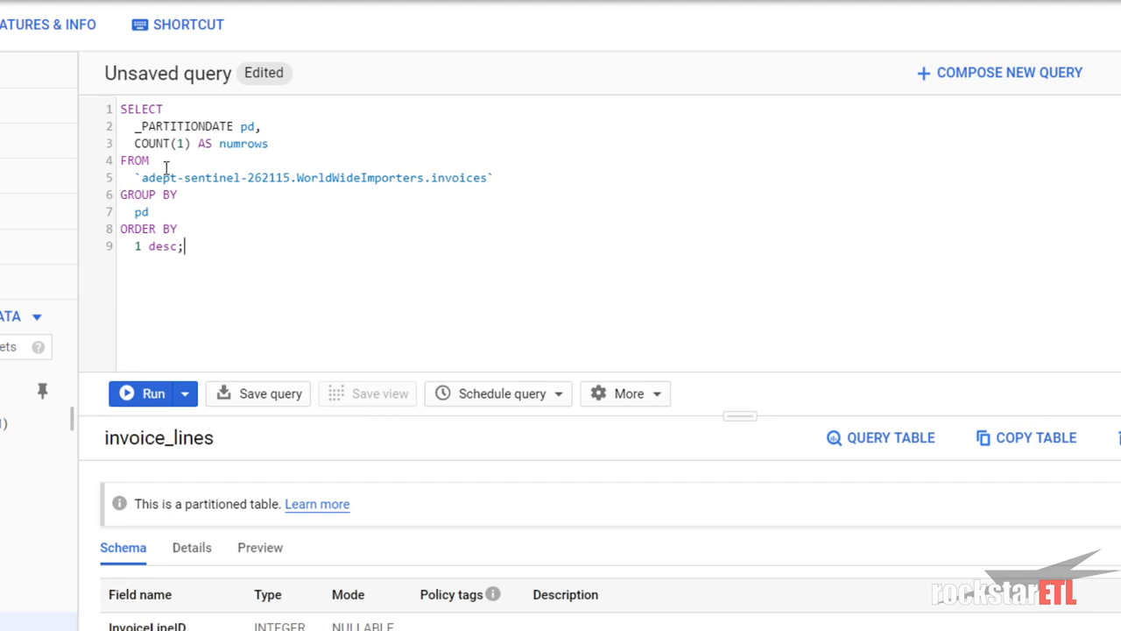
# Replace the selected columns with exists, followed on a new line by from (select count(1).
pyautogui.moveTo(131, 129); pyautogui.dragTo(498, 177)
pyautogui.moveTo(133, 126); pyautogui.dragTo(298, 138)
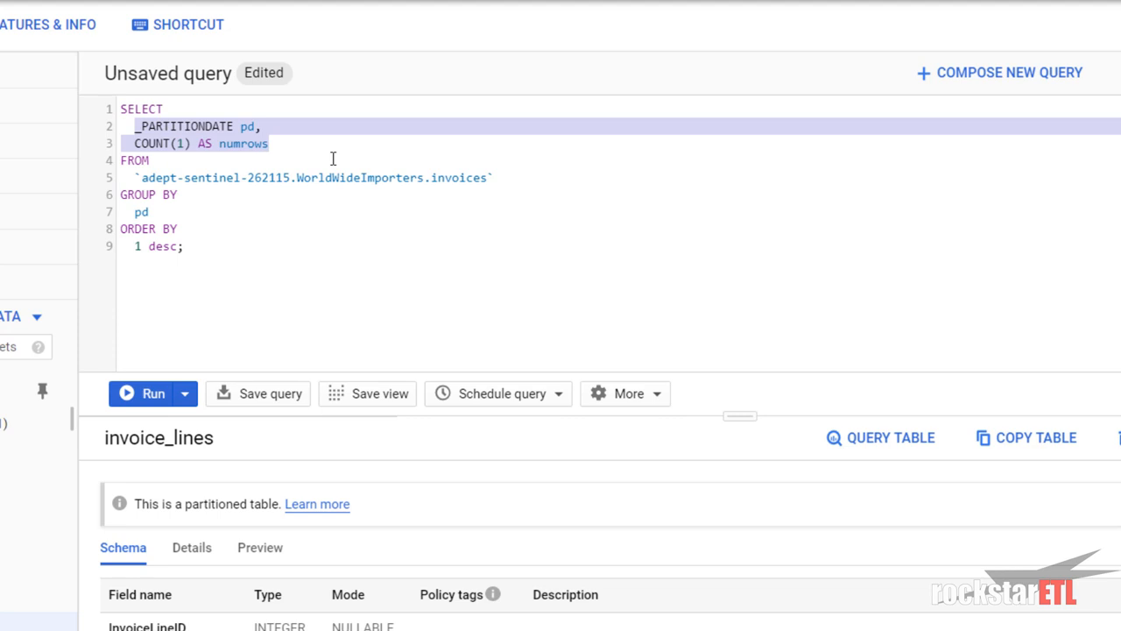
pyautogui.write('e')
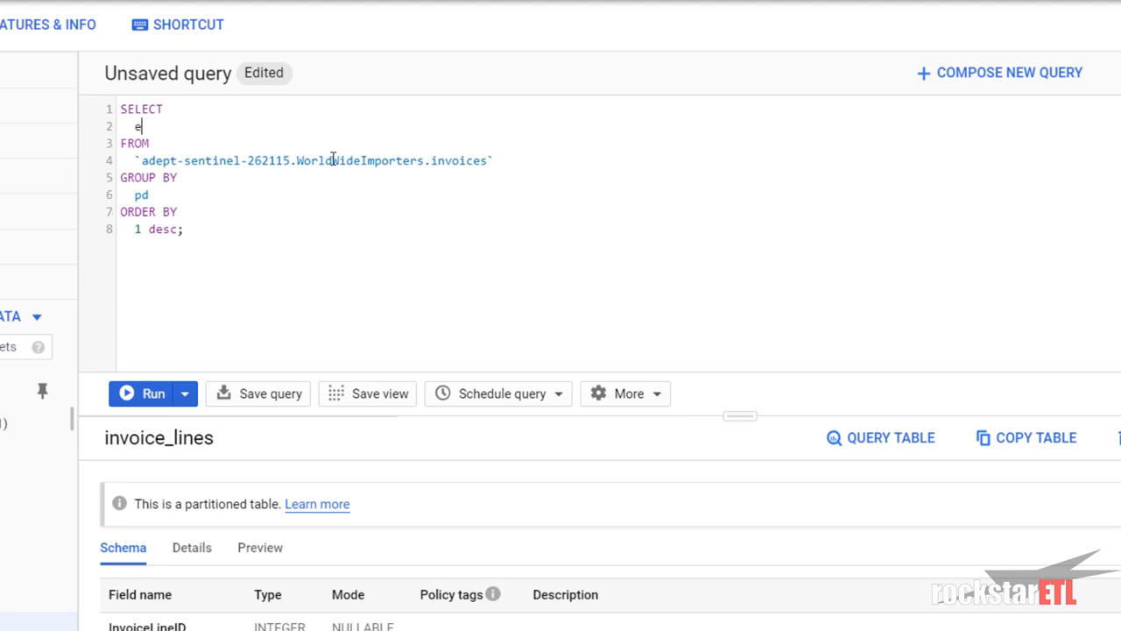
pyautogui.write('xists')
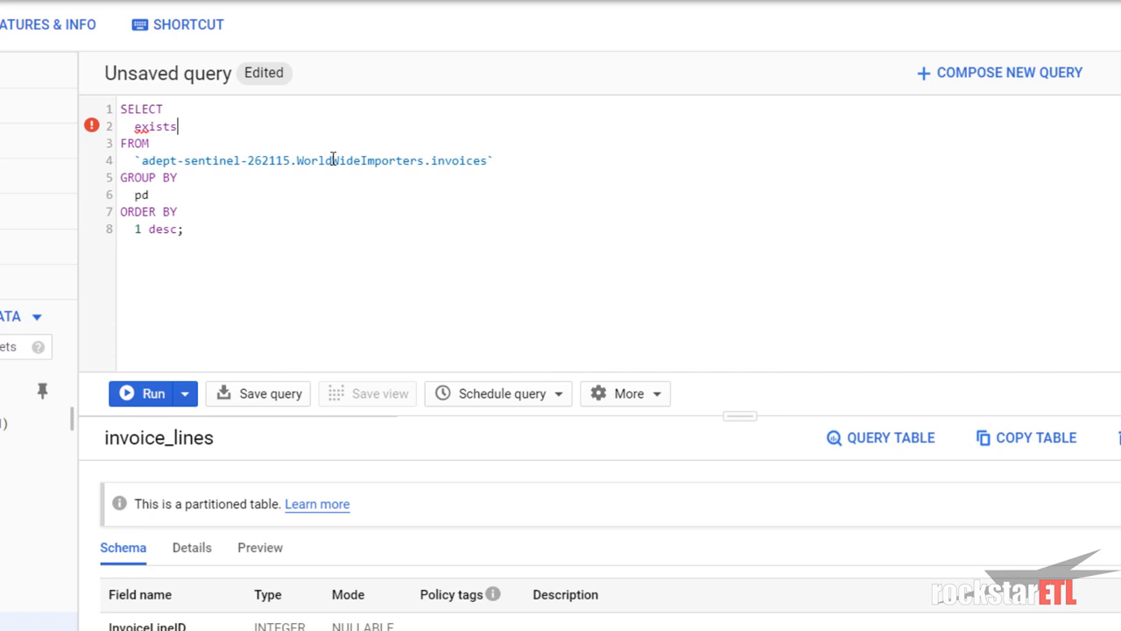
pyautogui.press('Return')
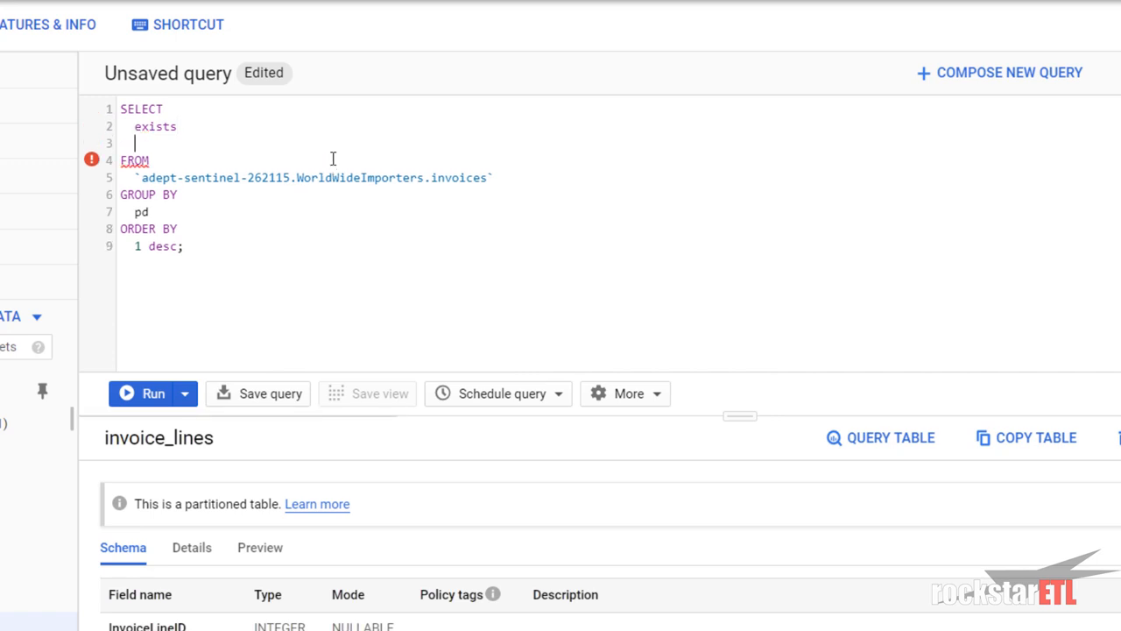
pyautogui.write('(')
pyautogui.press('Left')
pyautogui.write('from')
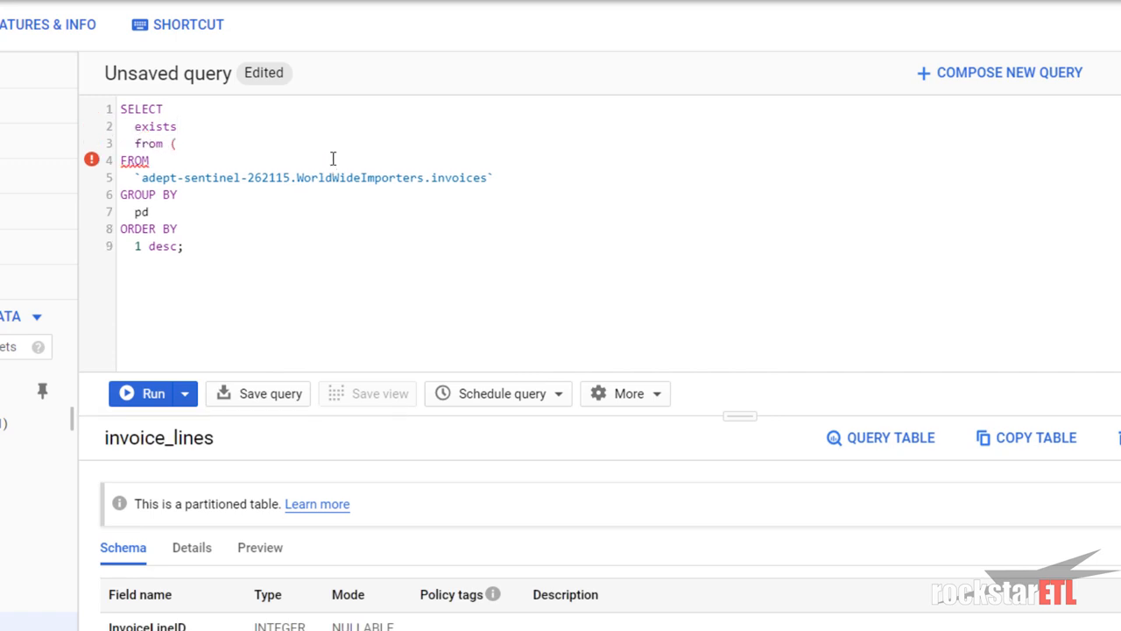
pyautogui.press('Right')
pyautogui.write('select count(1')
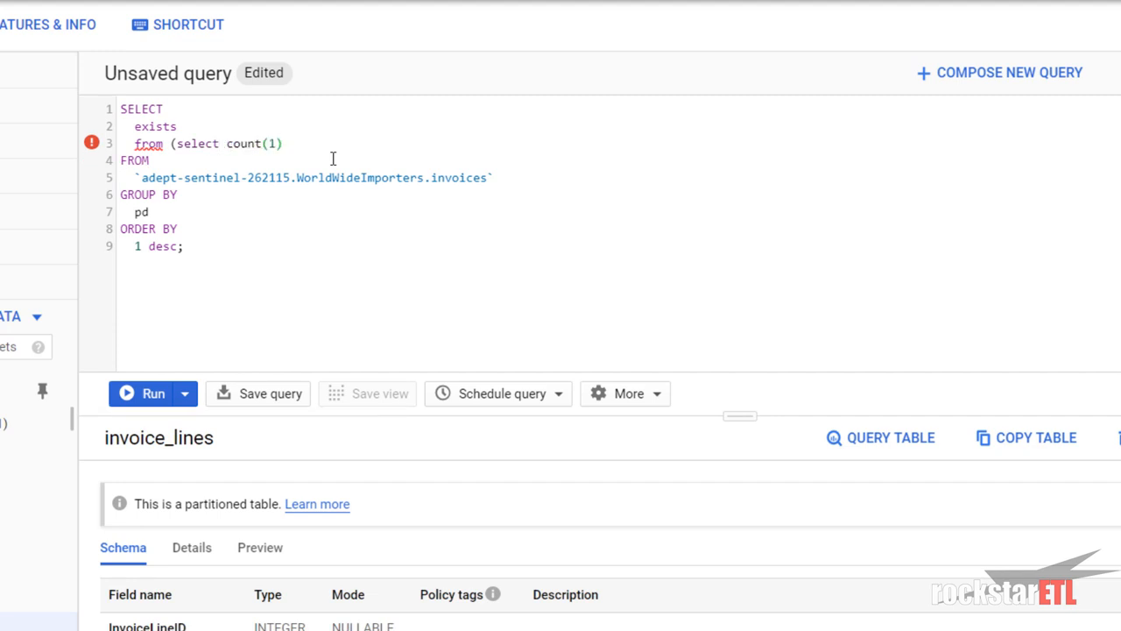
# Replace the GROUP BY and ORDER BY clauses with where _PARTITIONDATE = DATE_ADD(CURRENT_DATE(), INTERVAL -1 DAY).
pyautogui.press('Return')
pyautogui.press('BackSpace')
pyautogui.press('Down')
pyautogui.press('Down')
pyautogui.press('Down')
pyautogui.press('Home')
pyautogui.hotkey('shift', 'Down')
pyautogui.hotkey('shift', 'Down')
pyautogui.hotkey('shift', 'Down')
pyautogui.hotkey('shift', 'Down')
pyautogui.write('wher')
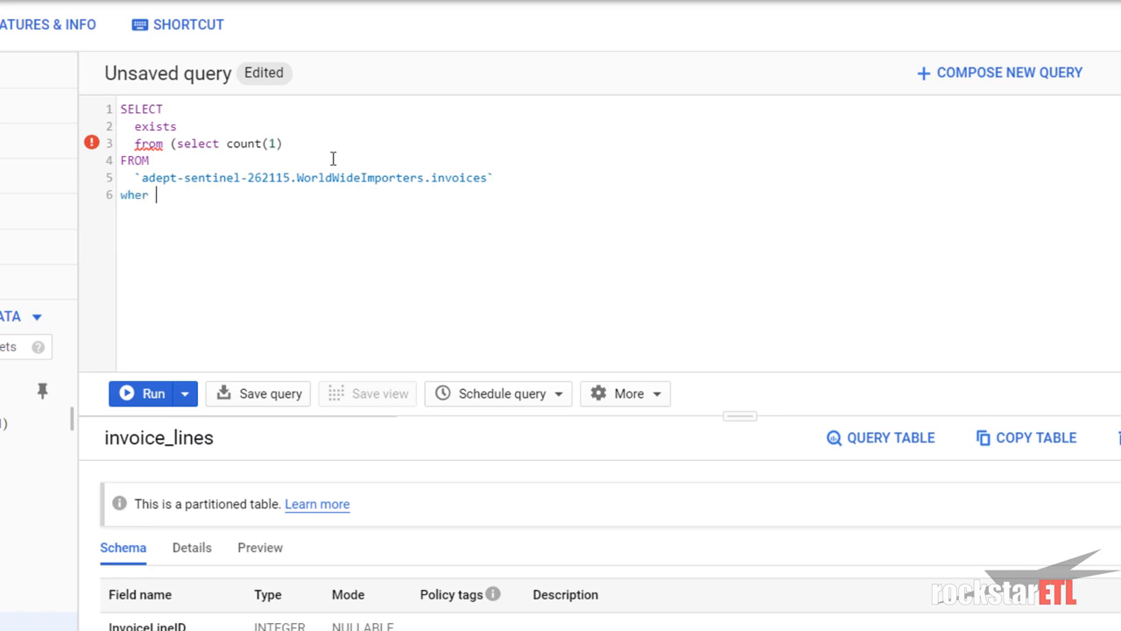
pyautogui.press('BackSpace')
pyautogui.write('e _PARTITINODAT')
pyautogui.press('BackSpace')
pyautogui.press('BackSpace')
pyautogui.press('BackSpace')
pyautogui.press('BackSpace')
pyautogui.press('BackSpace')
pyautogui.write('ON D')
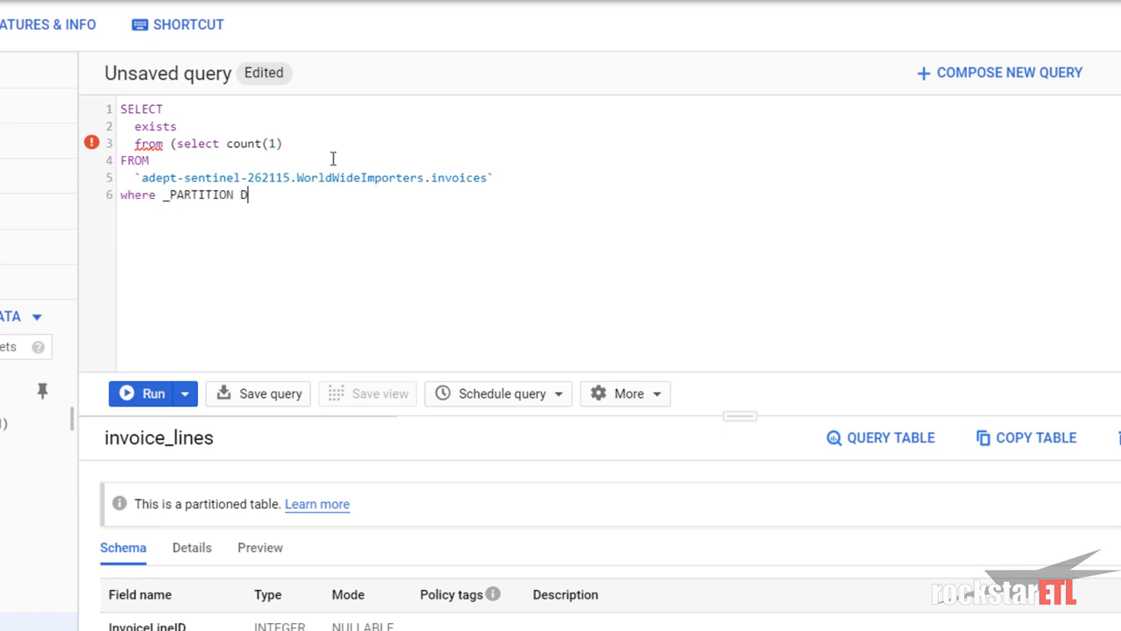
pyautogui.press('BackSpace')
pyautogui.press('BackSpace')
pyautogui.write('DATE = ')
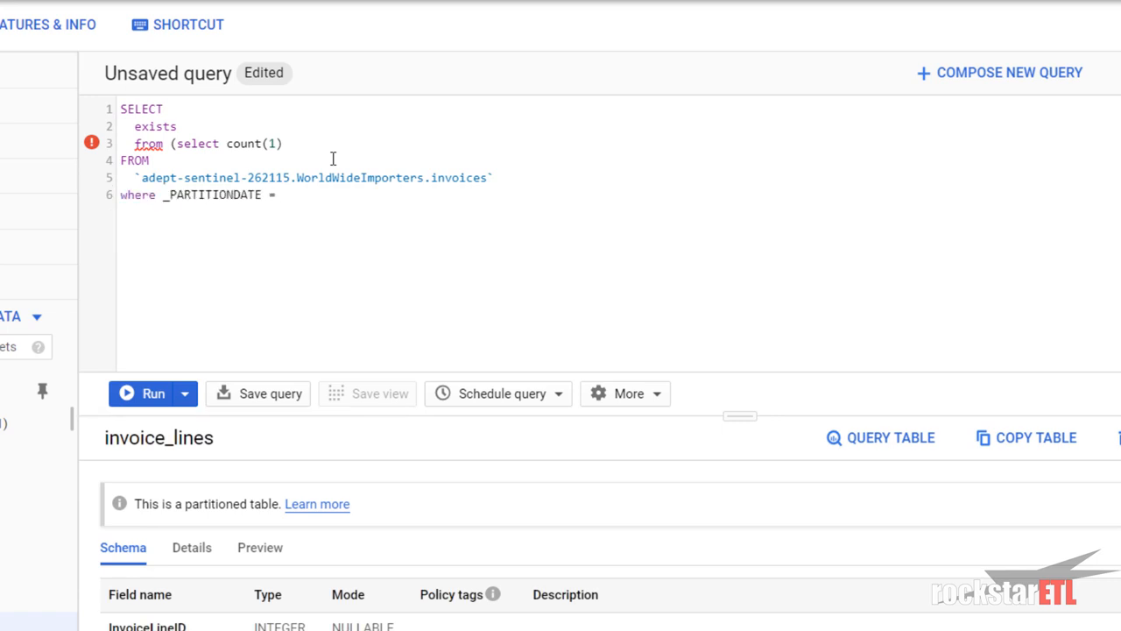
pyautogui.write('DATE_ADD(CURRENT_DATE(), INTERVAL 01')
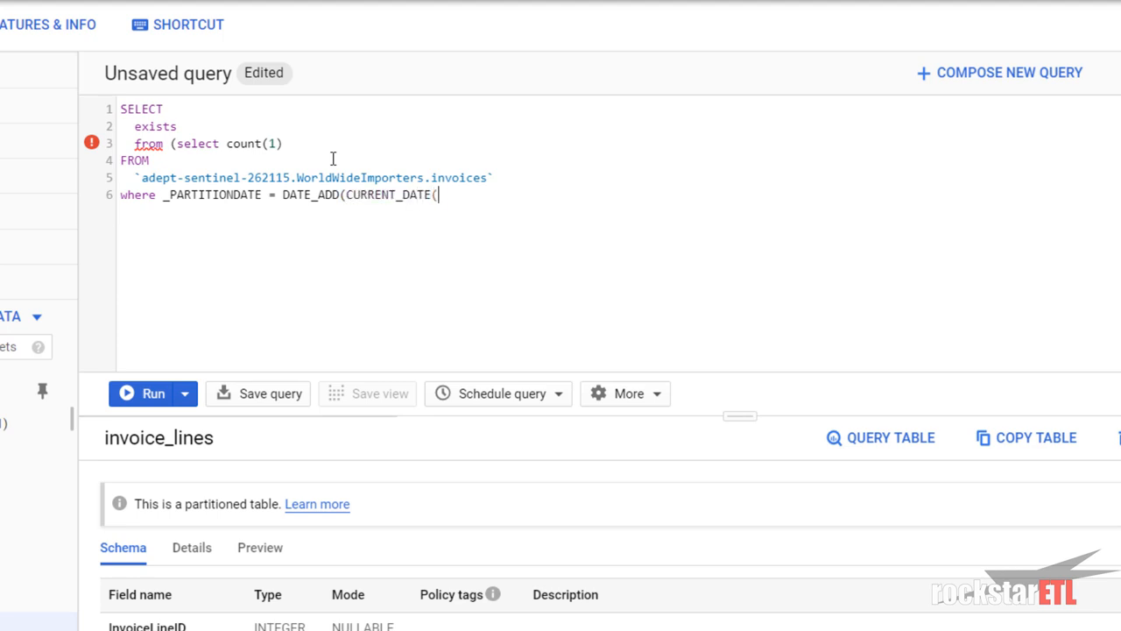
pyautogui.press('BackSpace')
pyautogui.press('BackSpace')
pyautogui.write('-1 DAY)')
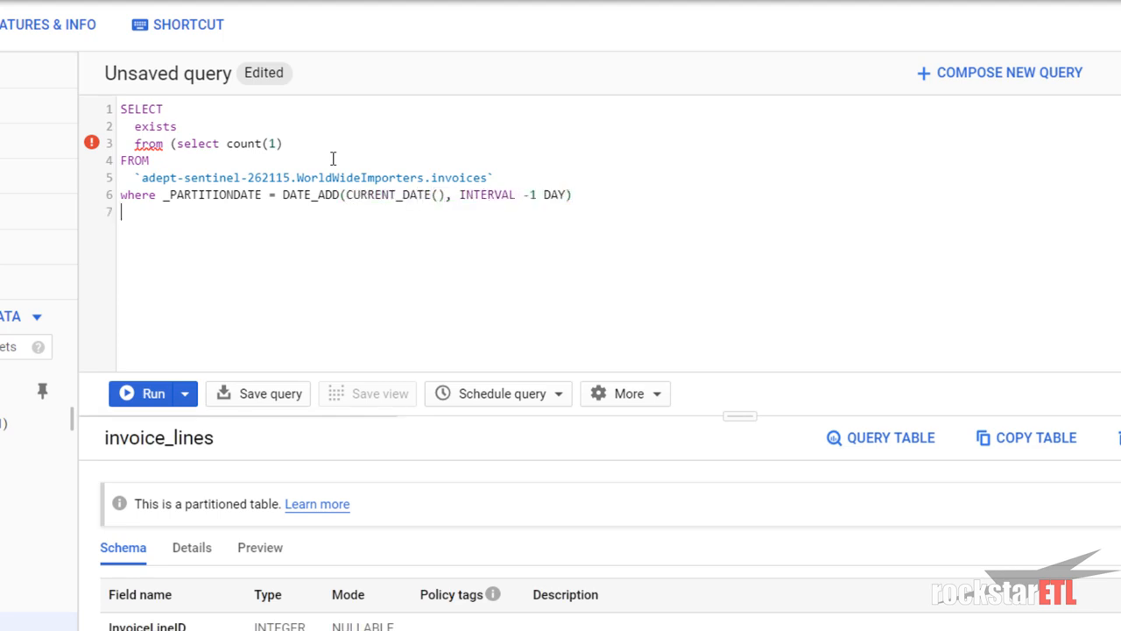
# Close the subquery's parenthesis, remove the stray from after exists, and format the query.
pyautogui.write(')')
pyautogui.press('BackSpace')
pyautogui.press('BackSpace')
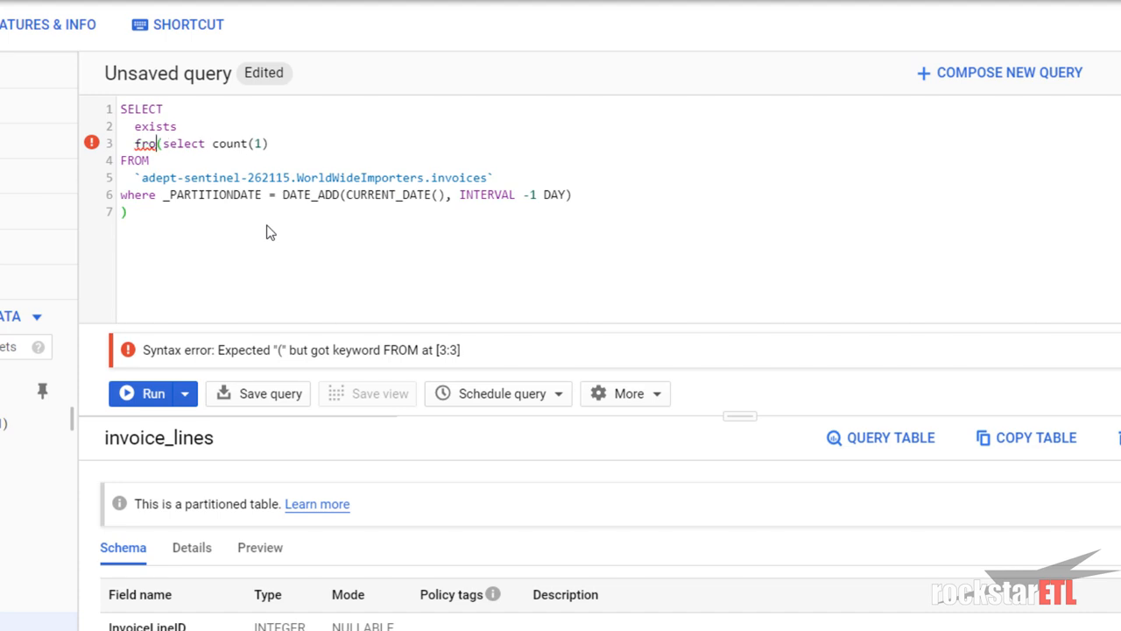
pyautogui.press('BackSpace')
pyautogui.press('BackSpace')
pyautogui.press('BackSpace')
pyautogui.hotkey('ctrl', 'shift', 'f')
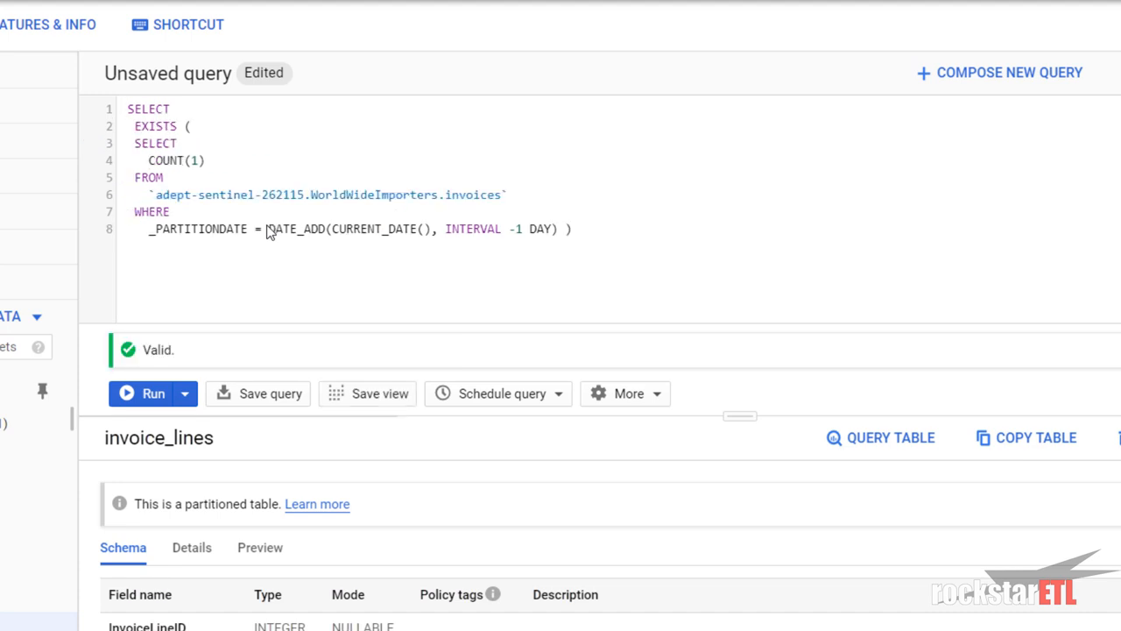
# Replace COUNT(1) in the EXISTS subquery's select list with 1.
pyautogui.click(277, 157)
pyautogui.moveTo(132, 142); pyautogui.dragTo(195, 149)
pyautogui.moveTo(142, 162); pyautogui.dragTo(225, 166)
pyautogui.write('1')
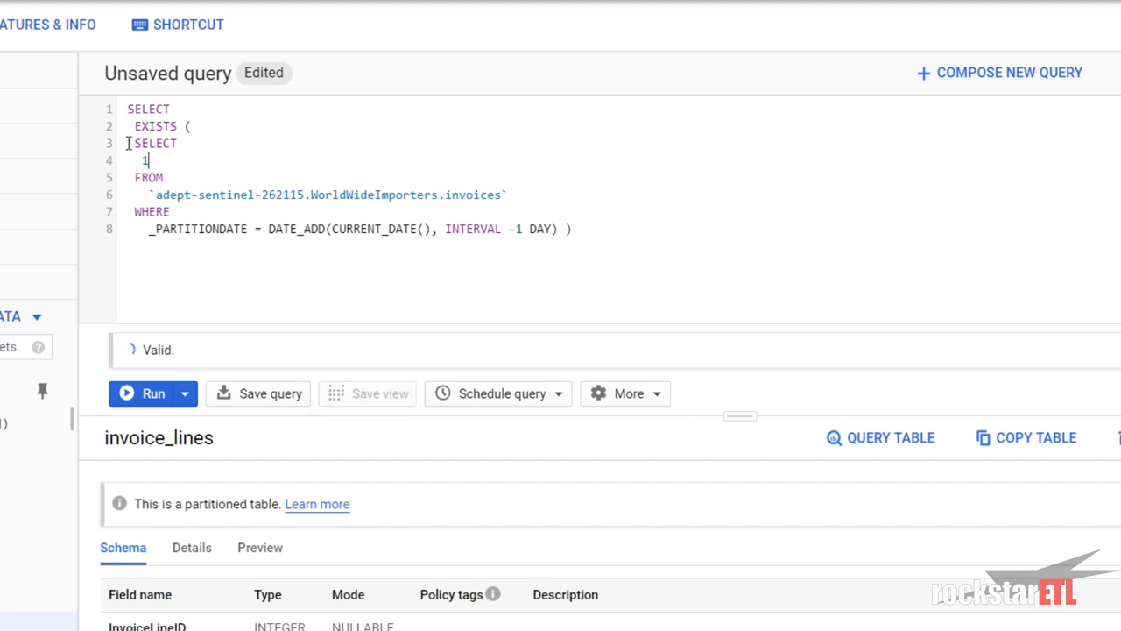
# Run only the inner SELECT subquery, followed by the complete EXISTS query.
pyautogui.moveTo(127, 142); pyautogui.dragTo(517, 231)
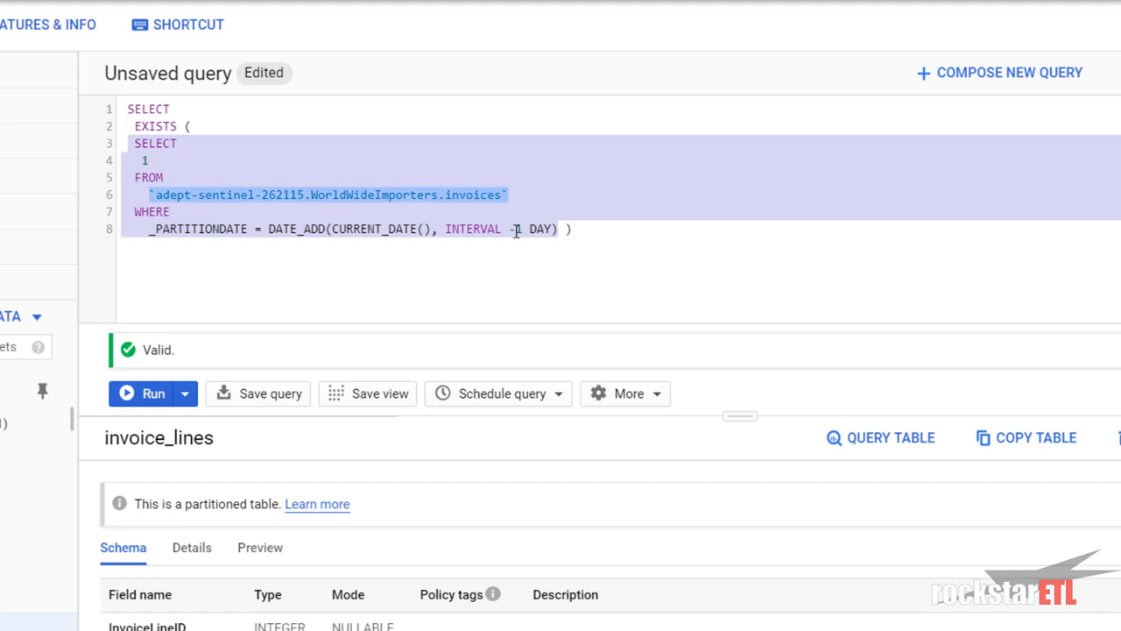
pyautogui.hotkey('ctrl', 'Return')
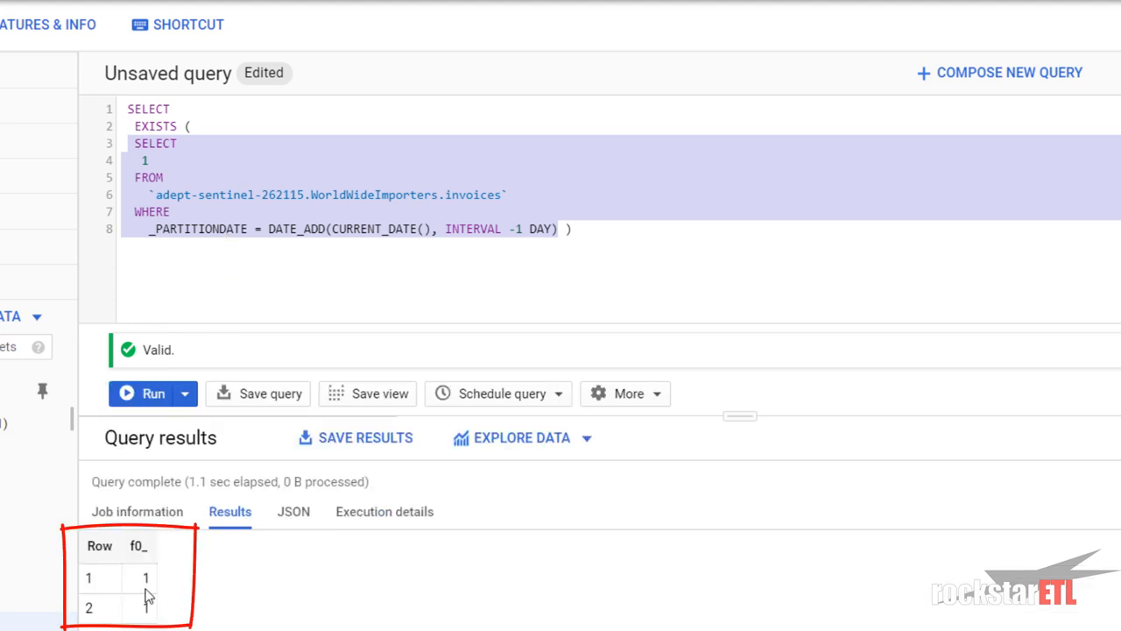
pyautogui.click(184, 160)
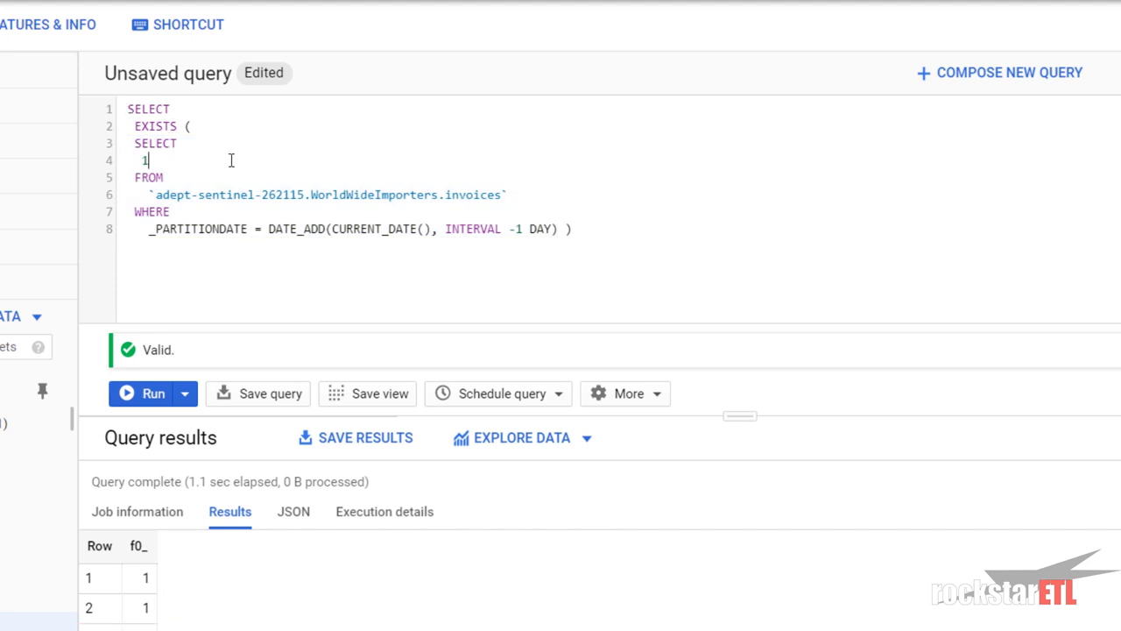
pyautogui.hotkey('ctrl', 'Return')
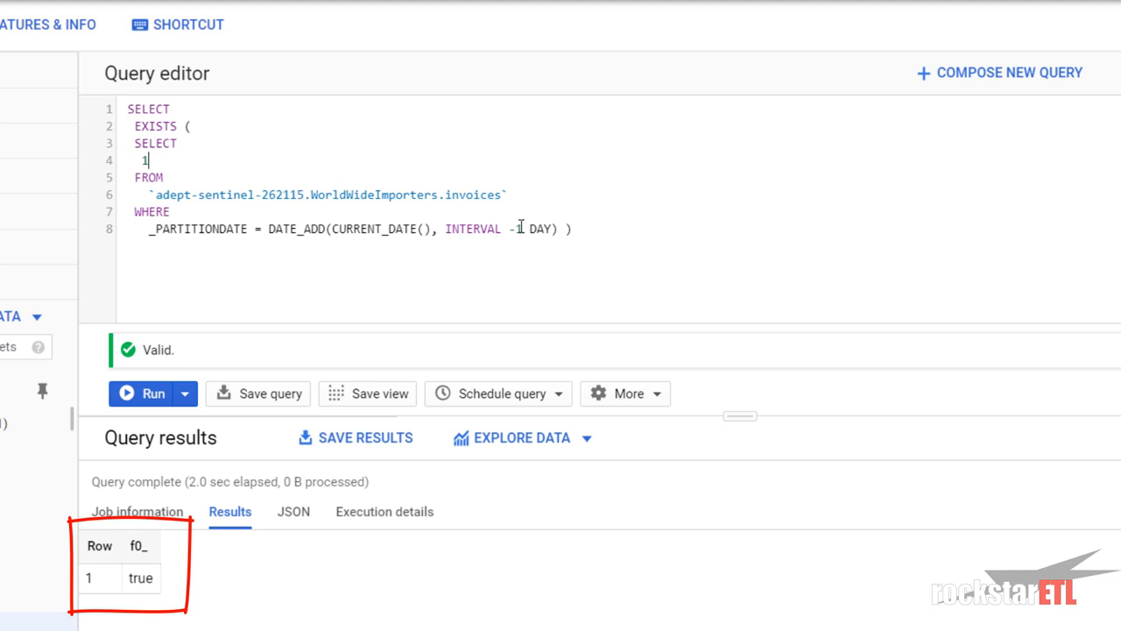
# Set the partition date interval to 0 DAY and run the inner subquery alone, followed by the full EXISTS query.
pyautogui.press('BackSpace')
pyautogui.press('BackSpace')
pyautogui.write('0')
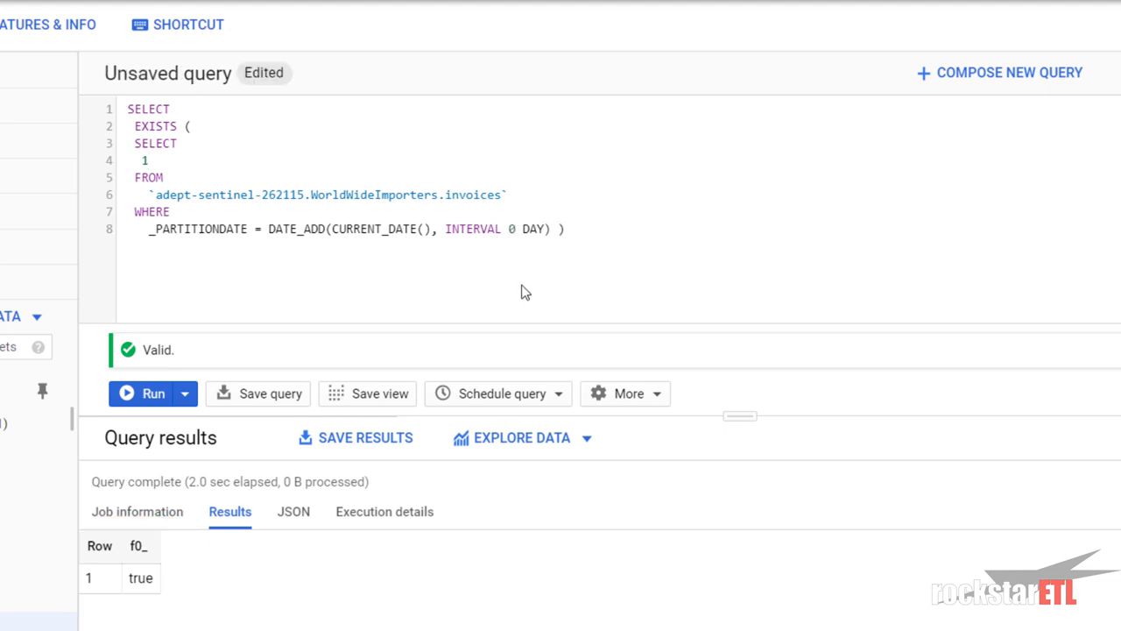
pyautogui.moveTo(124, 142); pyautogui.dragTo(558, 237)
pyautogui.hotkey('ctrl', 'e')
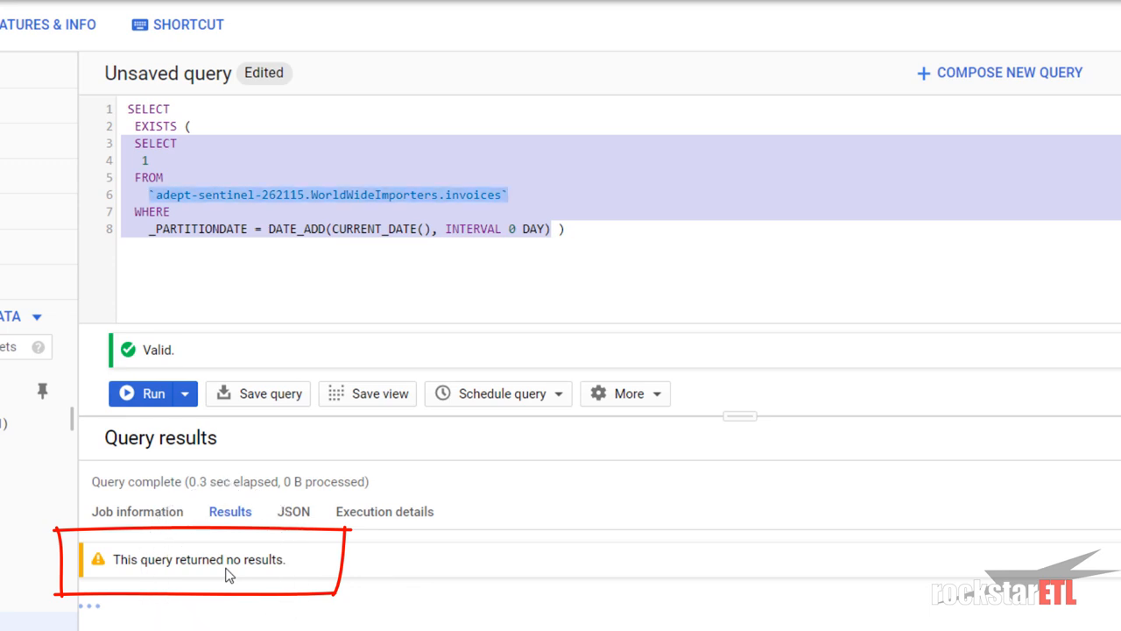
pyautogui.click(211, 128)
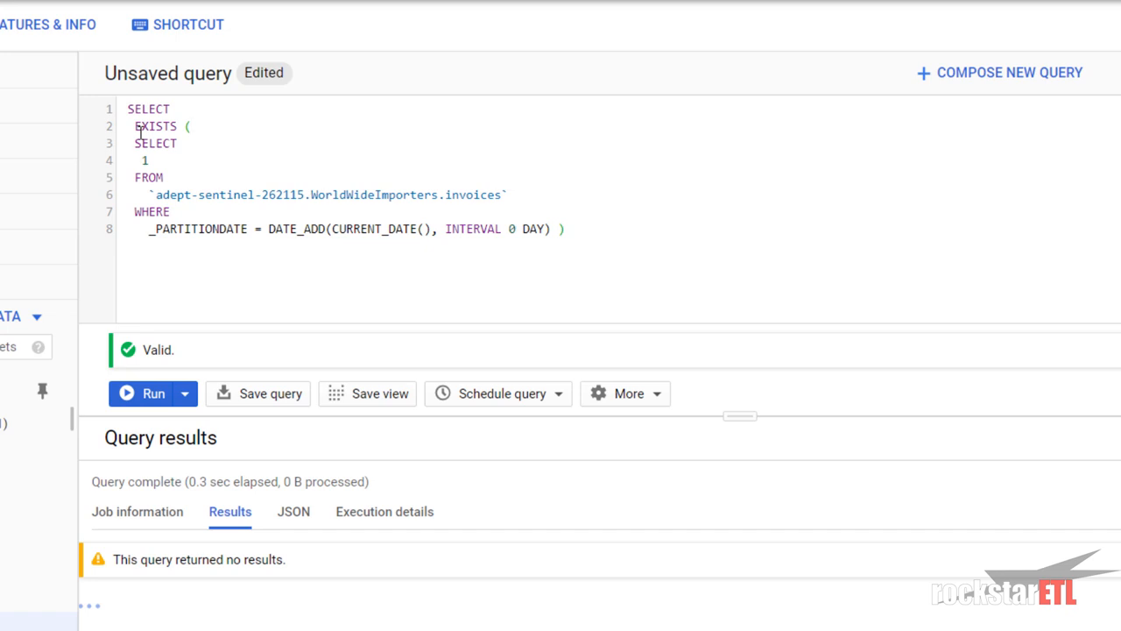
pyautogui.hotkey('ctrl', 'Return')
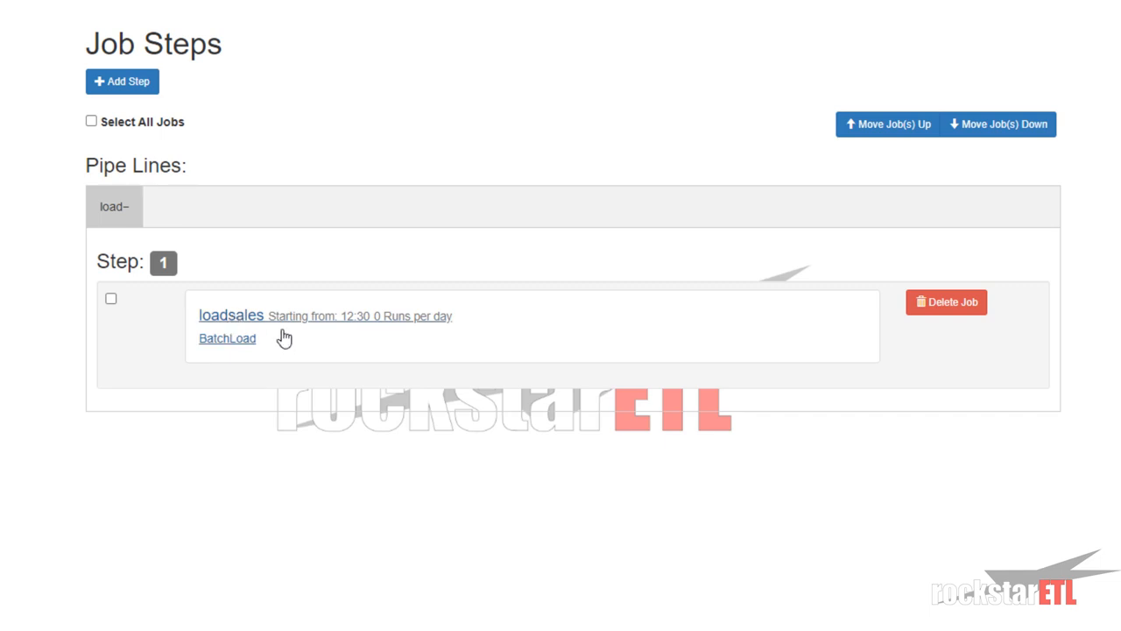
# Switch to rockstarETL, add a job step of type ConditionalSQL, and fill in the notification email address.
pyautogui.click(134, 81)
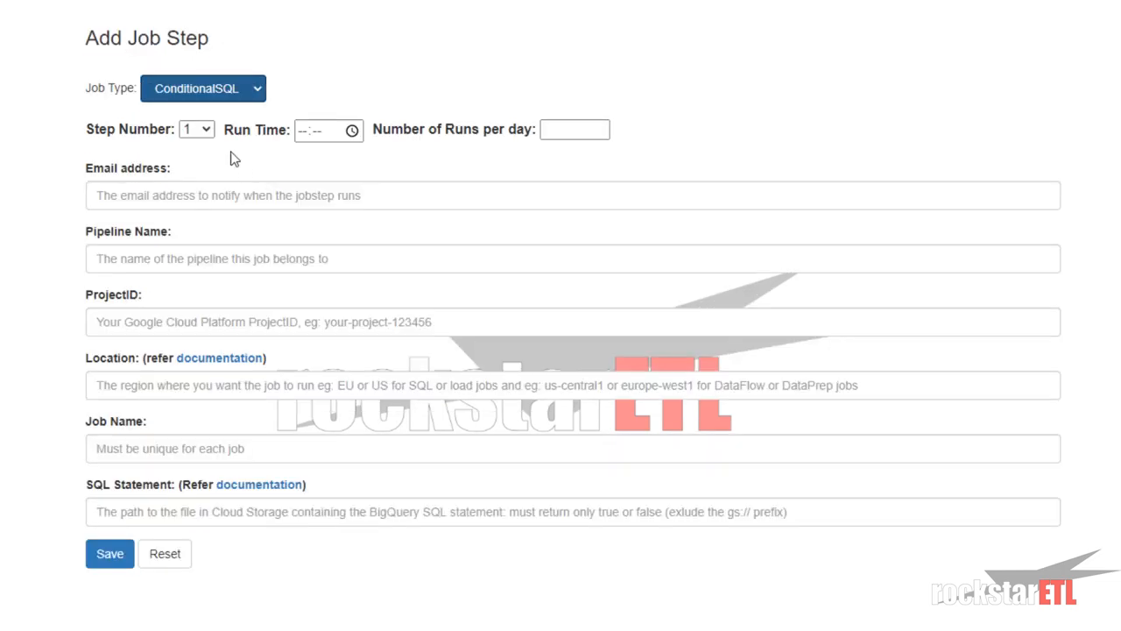
pyautogui.click(226, 87)
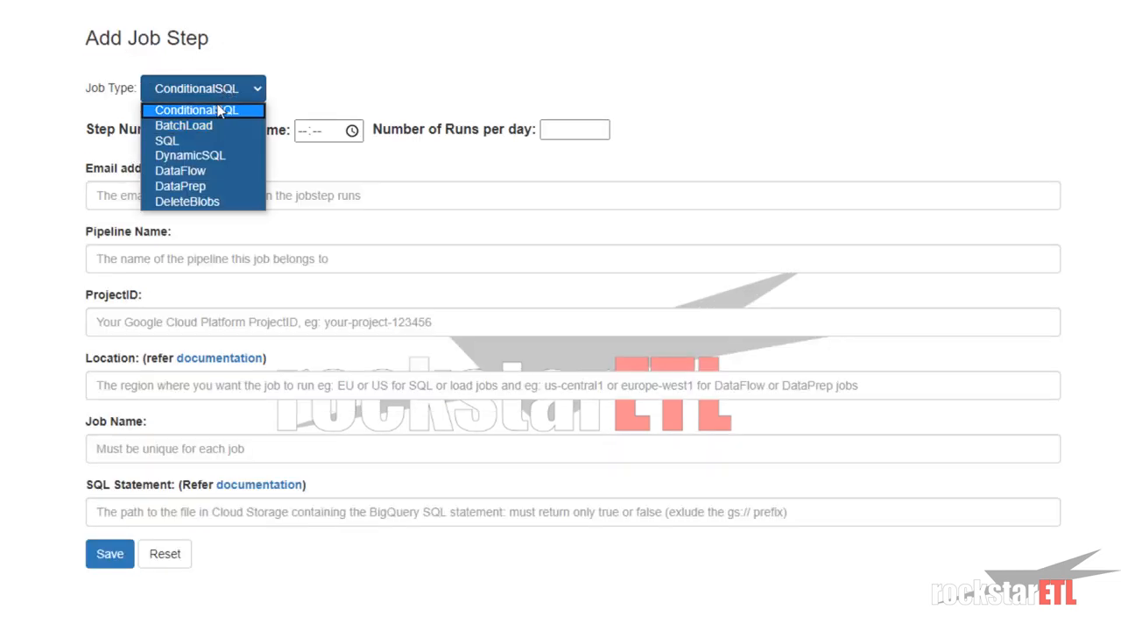
pyautogui.click(212, 112)
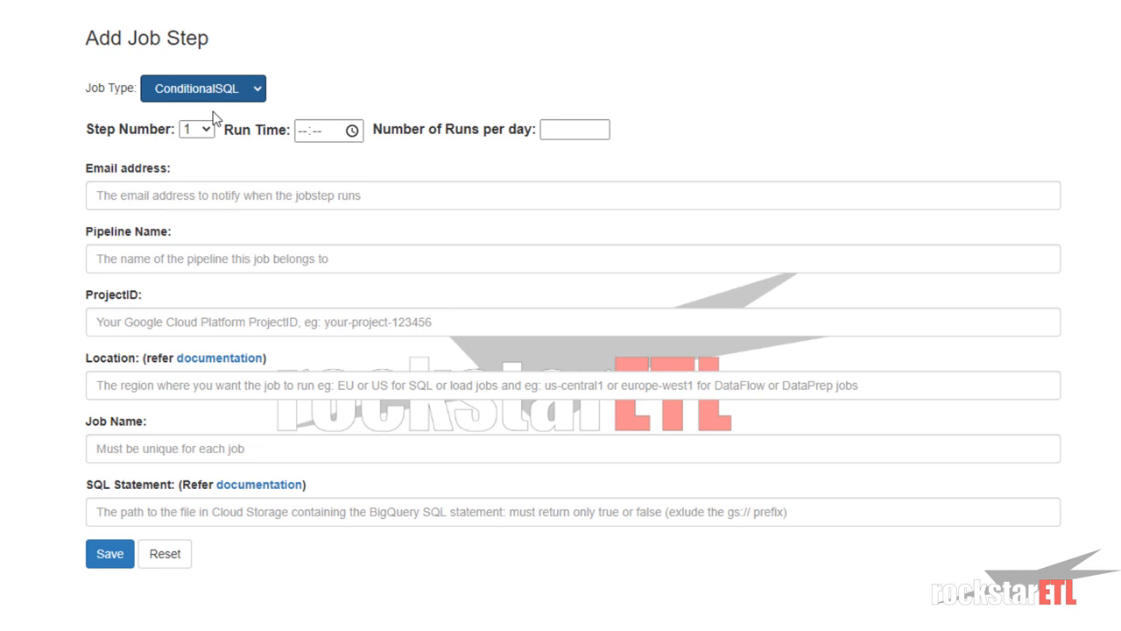
pyautogui.click(223, 194)
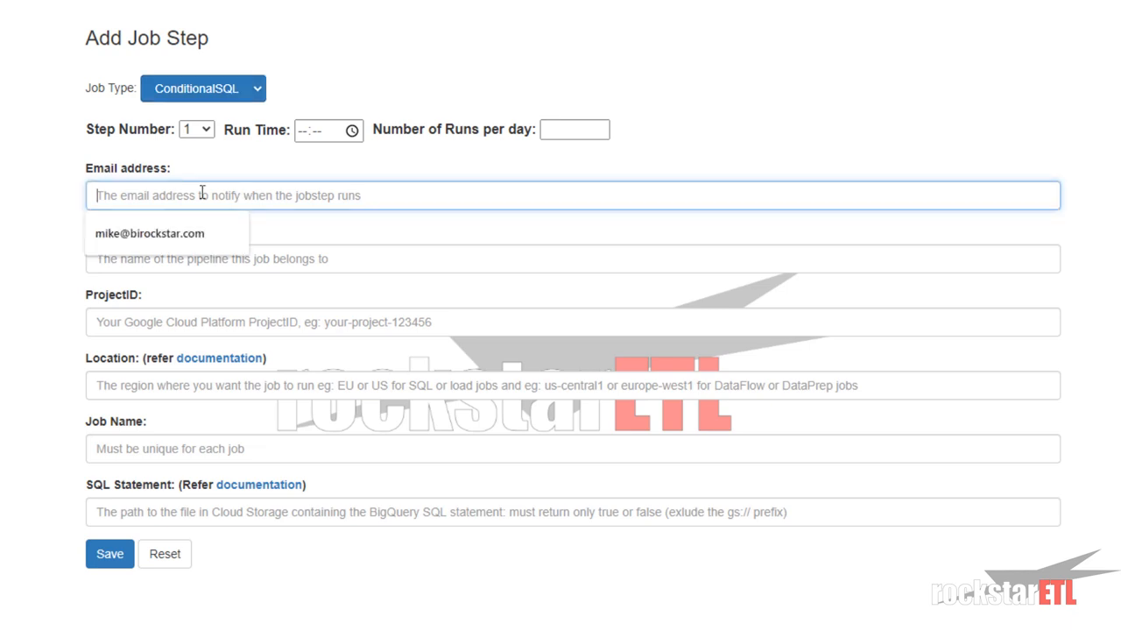
pyautogui.click(183, 245)
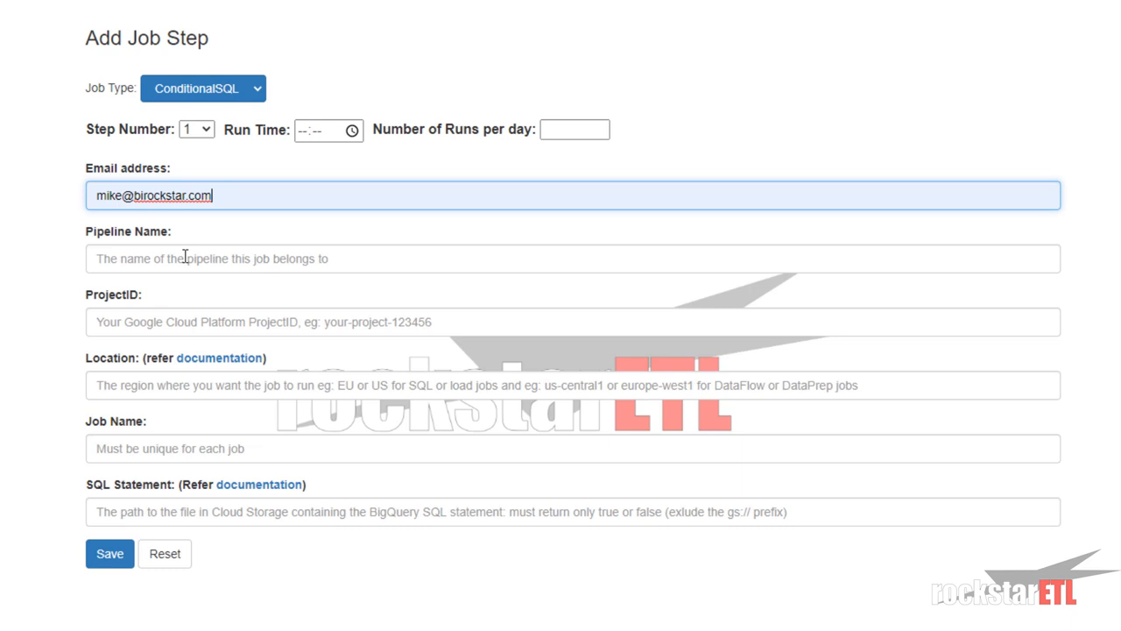
# Enter checkpartition as the job step's pipeline name.
pyautogui.click(185, 257)
pyautogui.click(22, 245)
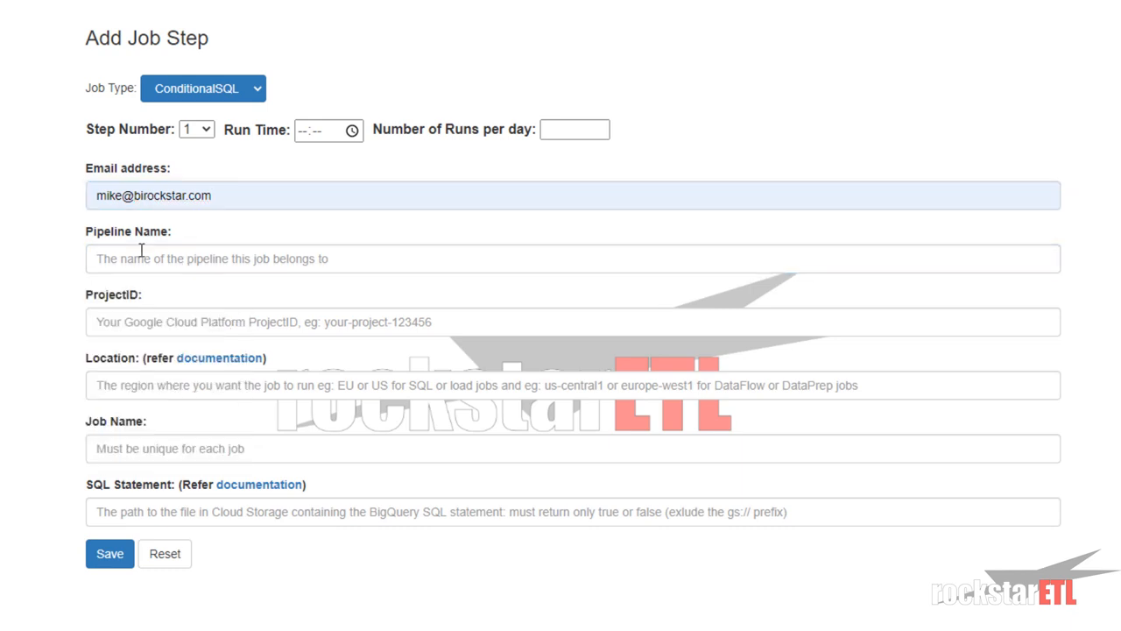
pyautogui.click(142, 251)
pyautogui.click(24, 247)
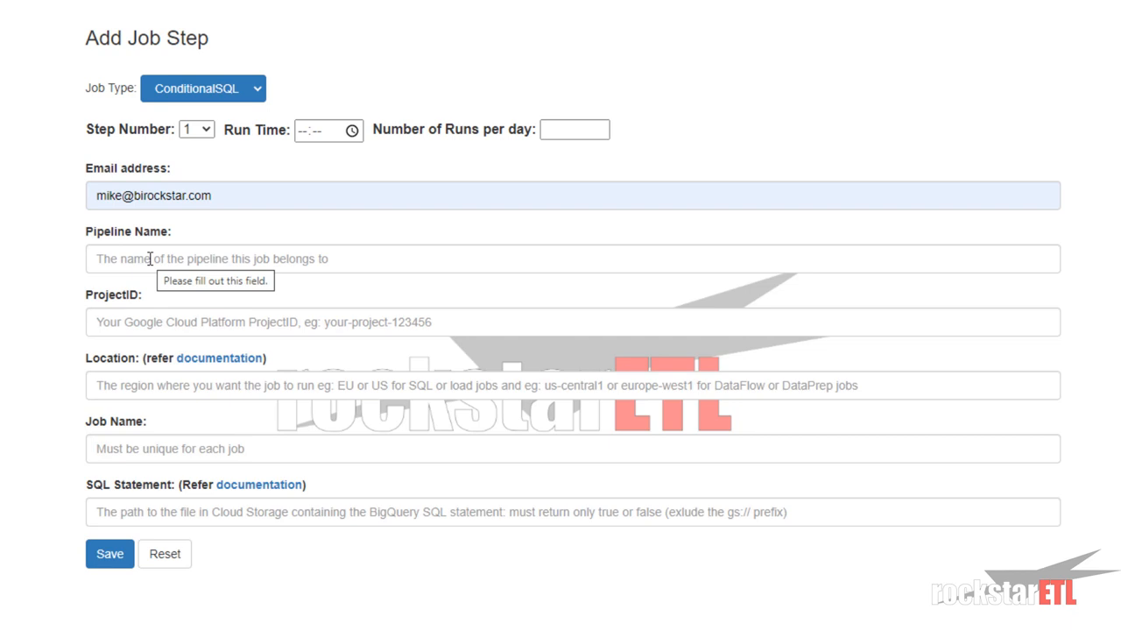
pyautogui.click(150, 258)
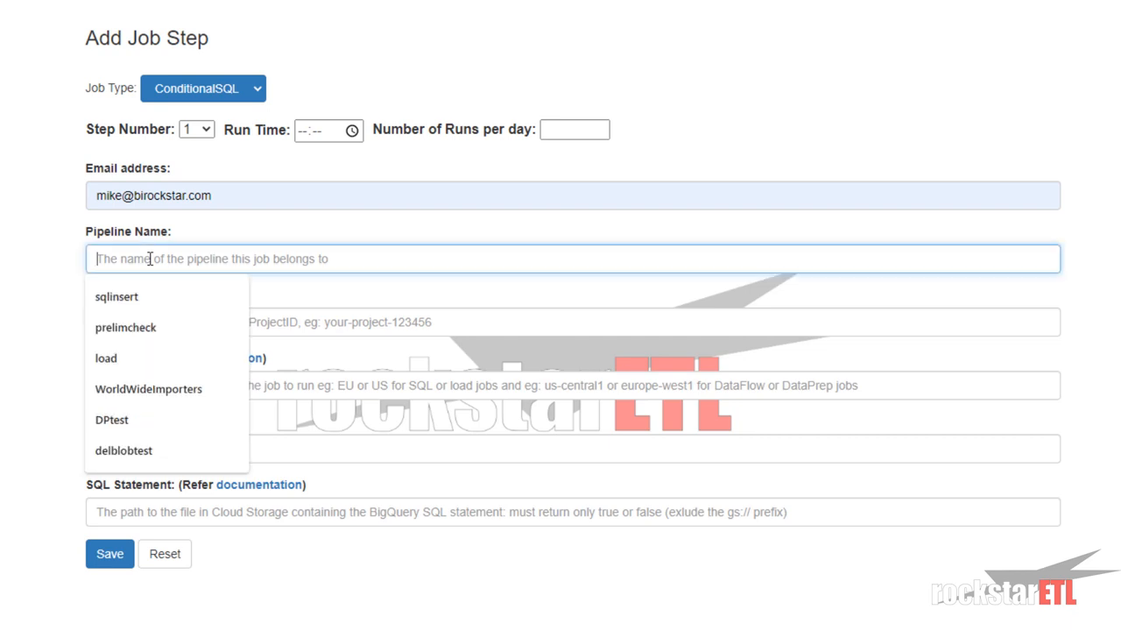
pyautogui.write('TEST')
pyautogui.press('BackSpace')
pyautogui.press('BackSpace')
pyautogui.press('BackSpace')
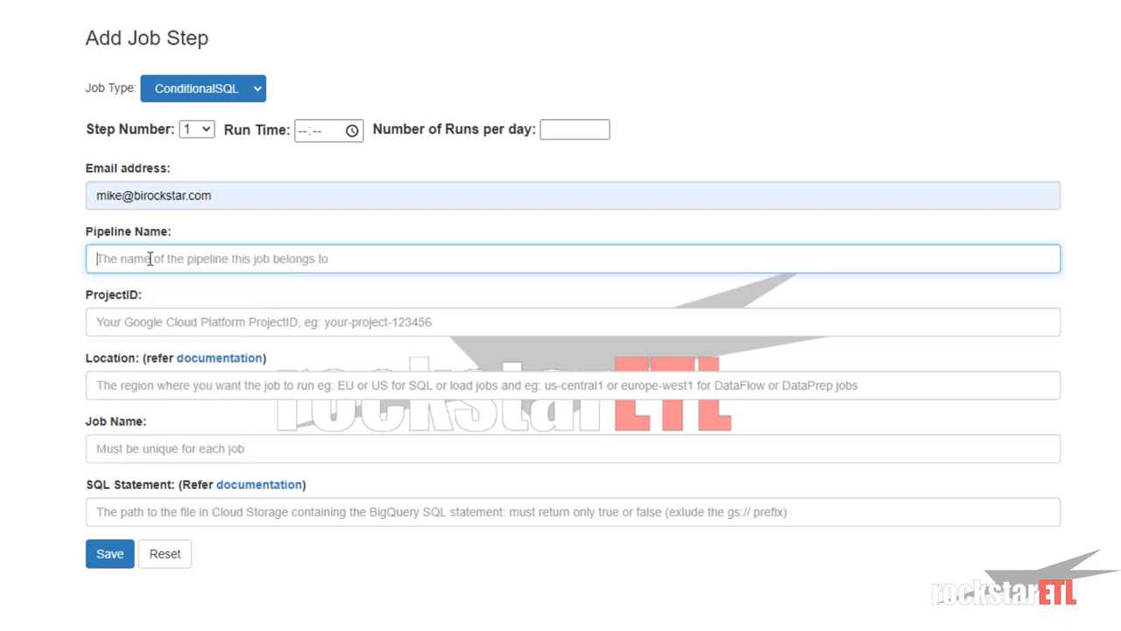
pyautogui.write('test')
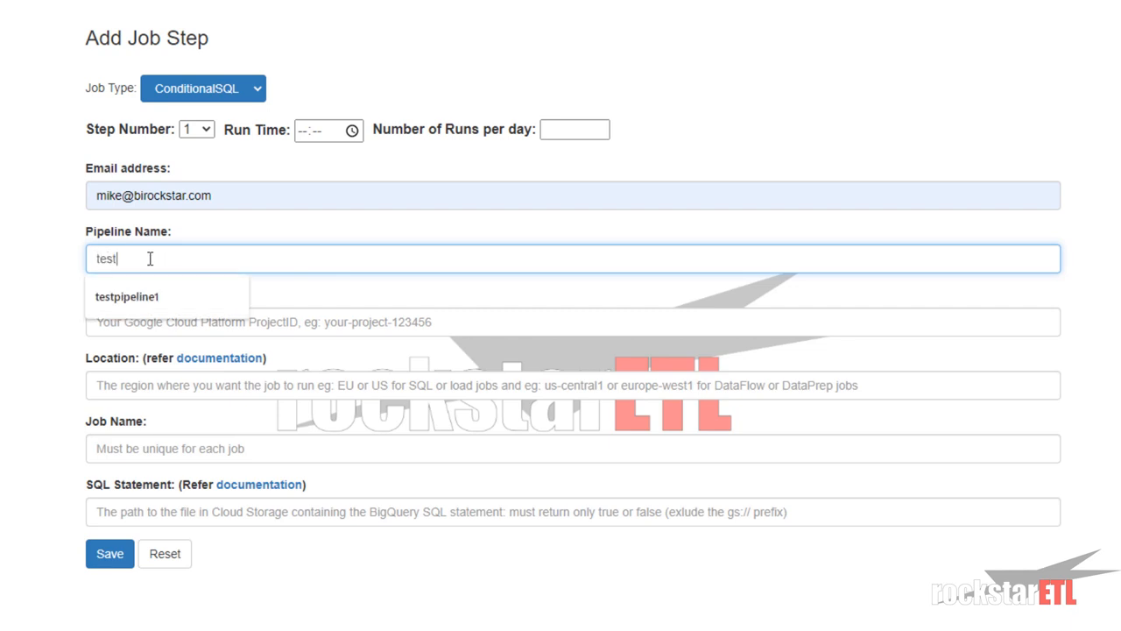
pyautogui.write('partition')
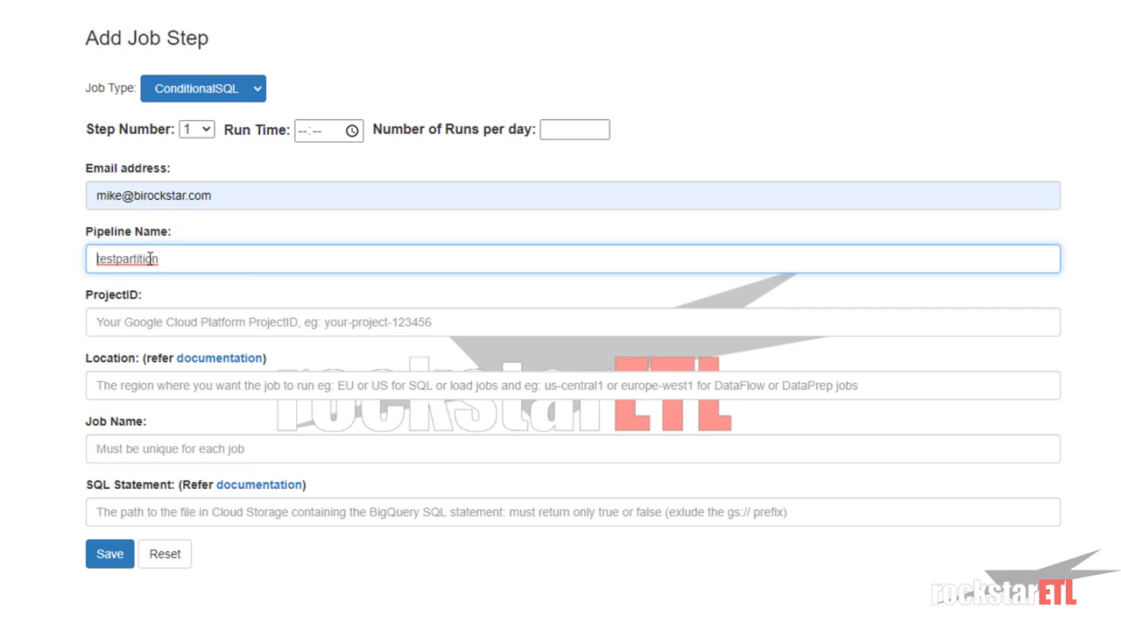
pyautogui.press('BackSpace')
pyautogui.press('BackSpace')
pyautogui.press('BackSpace')
pyautogui.press('BackSpace')
pyautogui.write('check')
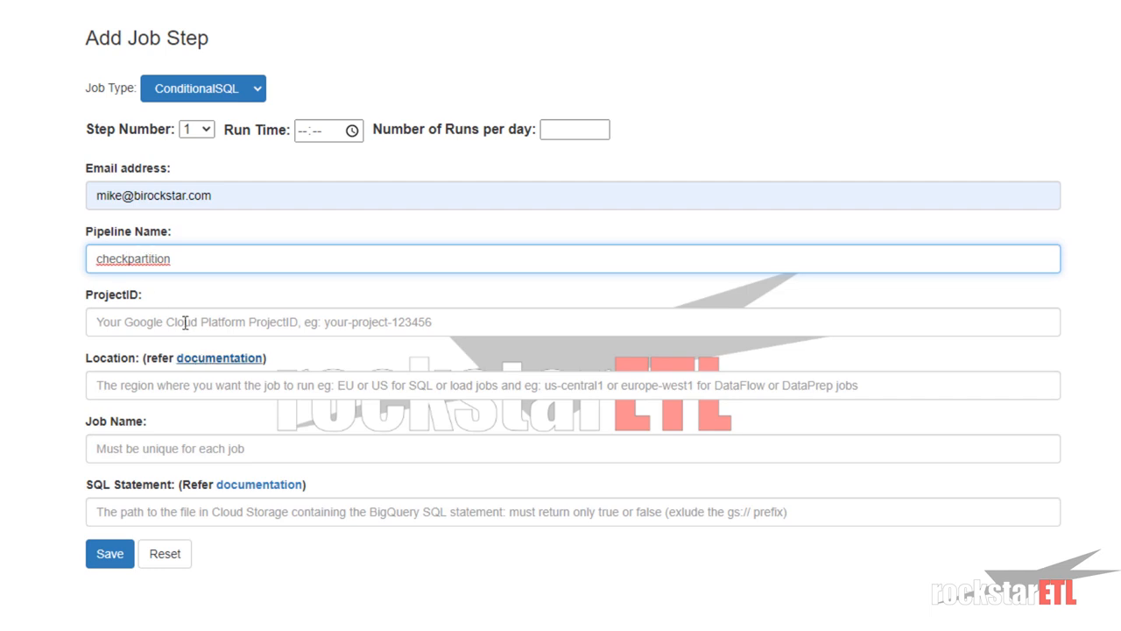
# Fill in the project ID adept-sentinel-262115 and the location US for the job step.
pyautogui.click(138, 321)
pyautogui.click(138, 355)
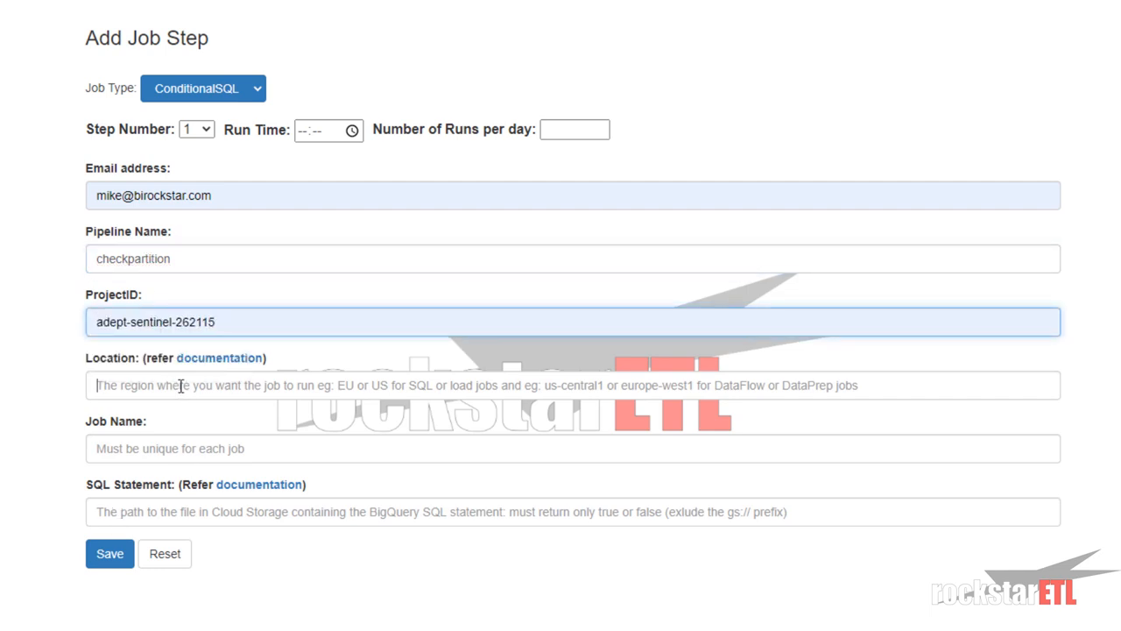
pyautogui.click(181, 386)
pyautogui.click(165, 422)
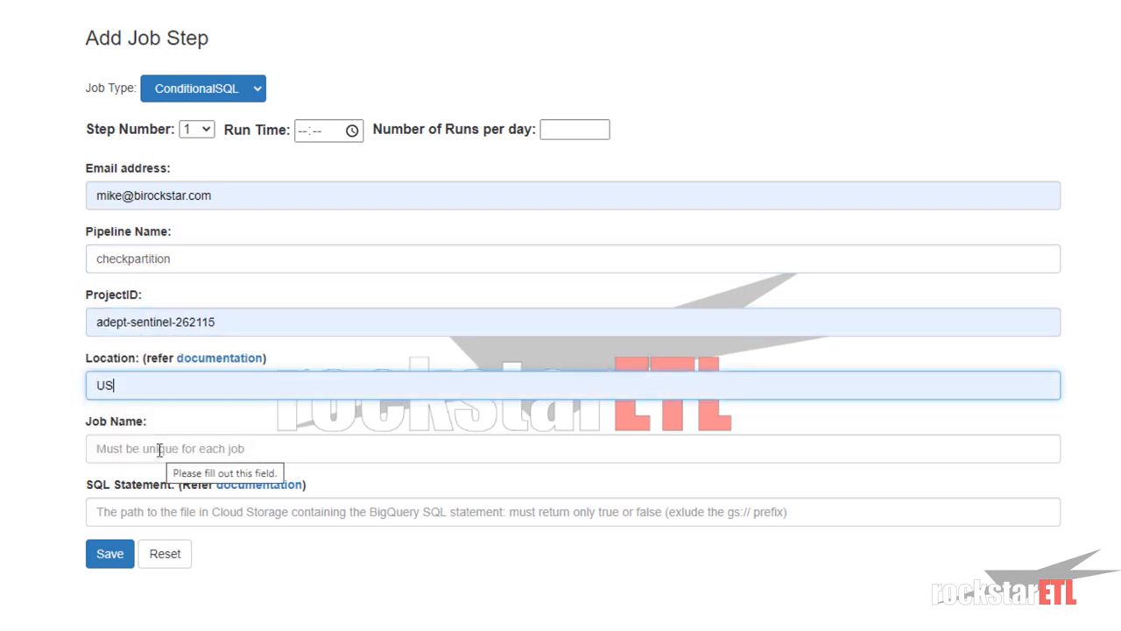
# Enter existsquery as the job step's job name.
pyautogui.click(154, 450)
pyautogui.click(58, 442)
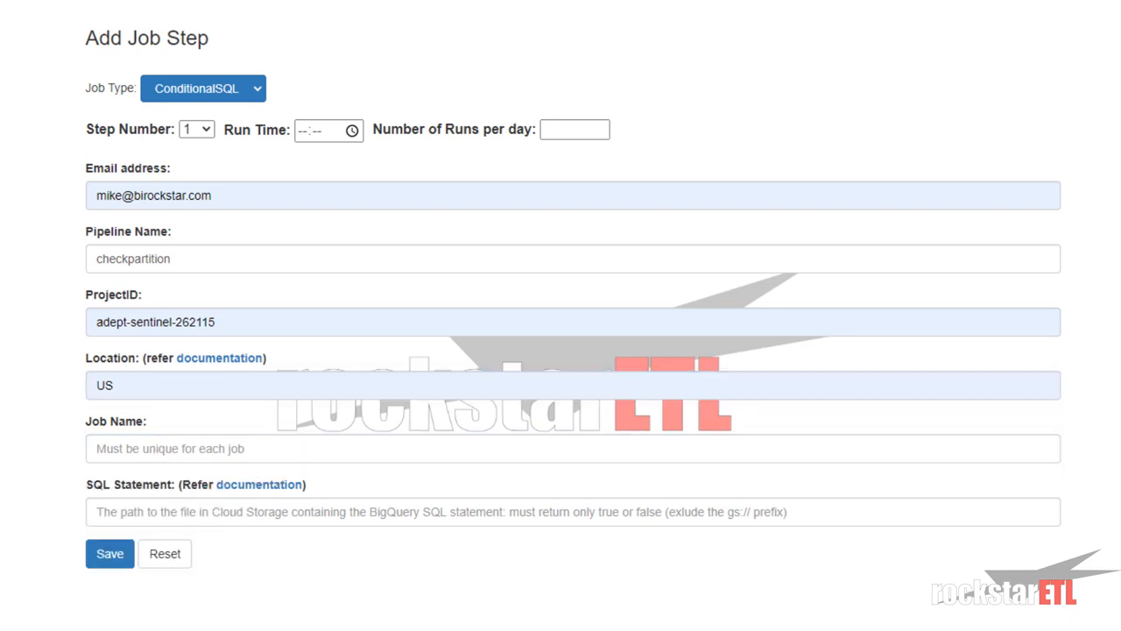
pyautogui.click(180, 447)
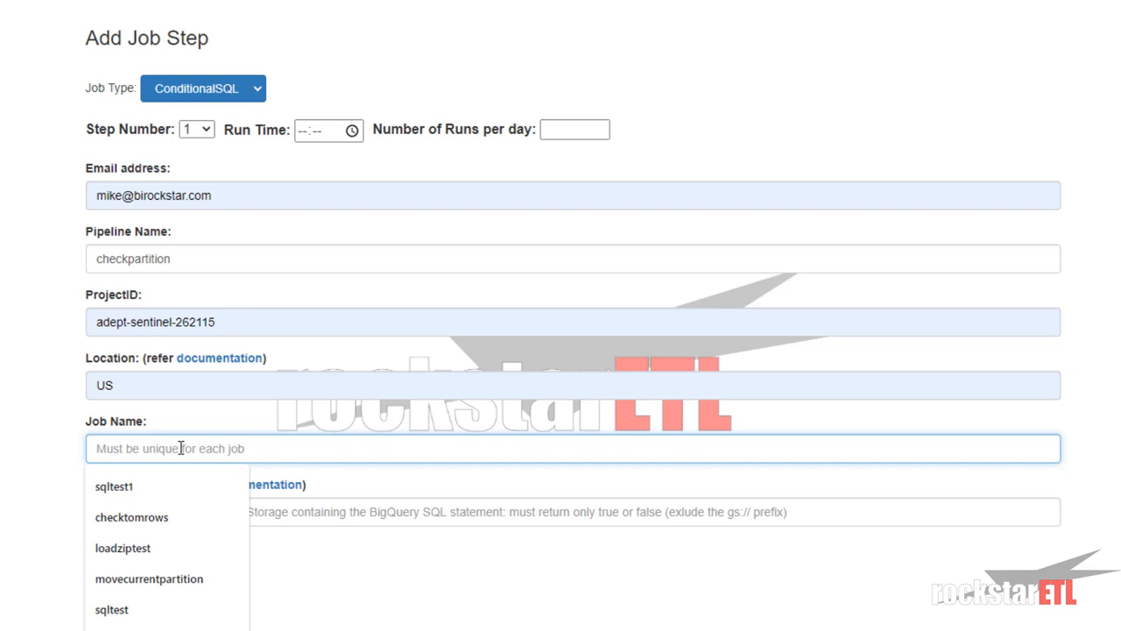
pyautogui.write('existsquery')
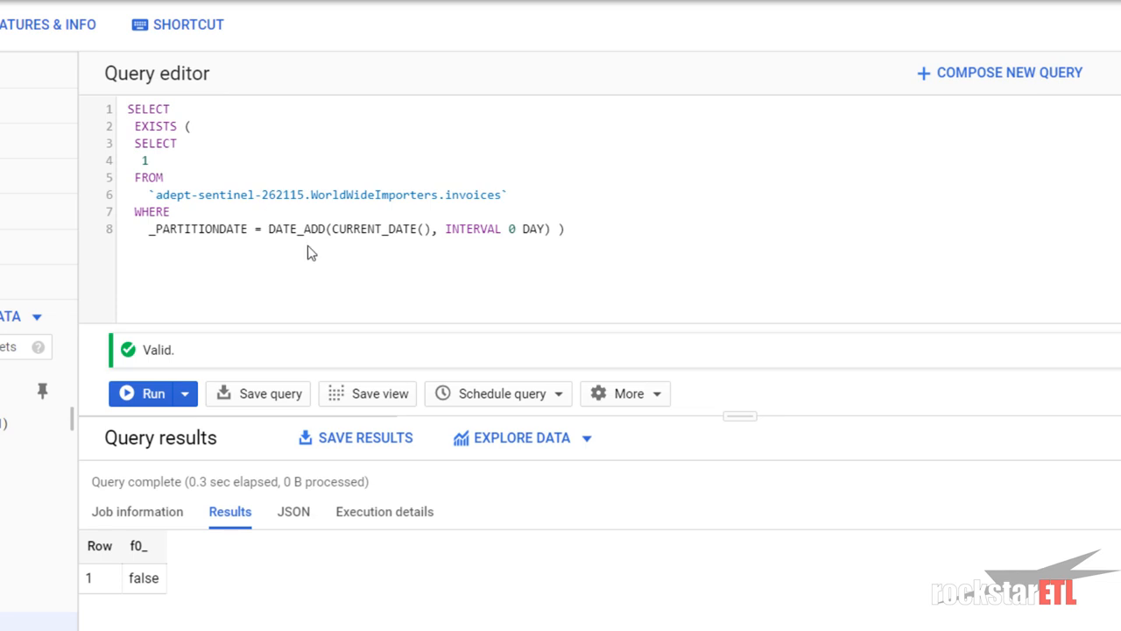
pyautogui.click(627, 244)
pyautogui.click(583, 220)
pyautogui.moveTo(588, 225)
pyautogui.mouseDown()
pyautogui.moveTo(350, 188)
pyautogui.moveTo(155, 108)
pyautogui.moveTo(130, 108)
pyautogui.moveTo(575, 229)
pyautogui.mouseUp()
pyautogui.click(175, 123)
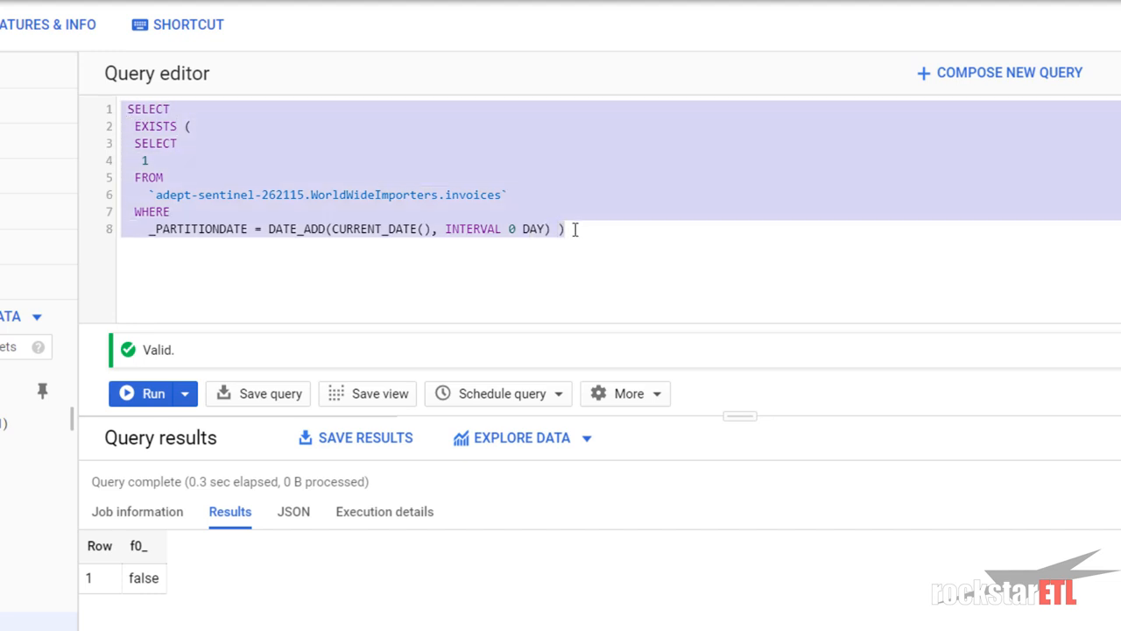
pyautogui.click(576, 229)
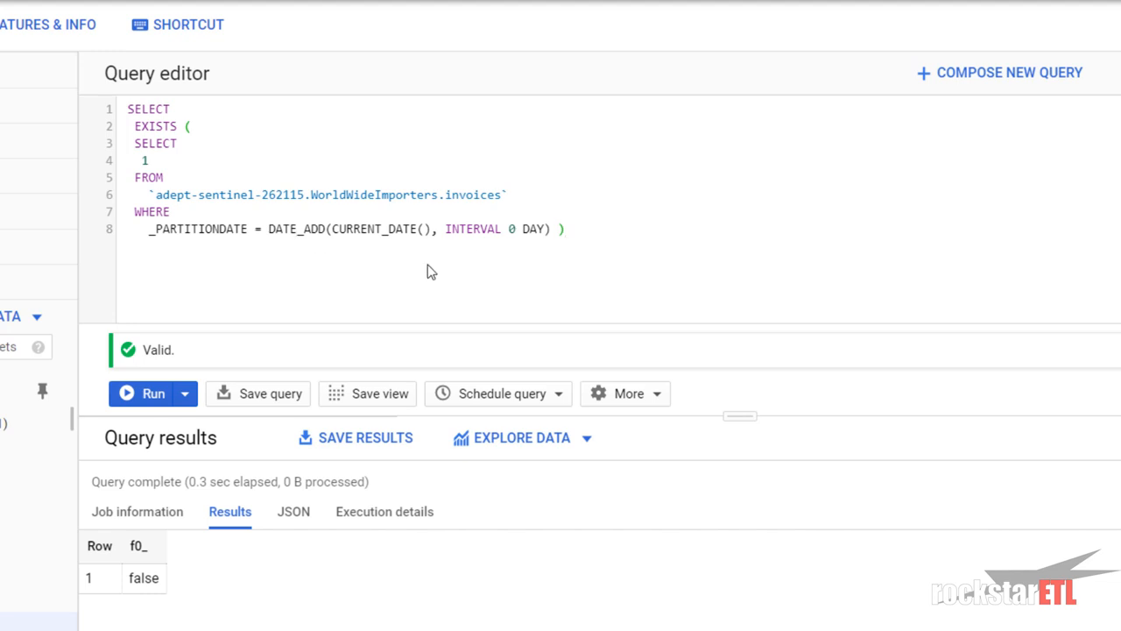
# Negate the BigQuery condition by adding NOT before EXISTS and run the query.
pyautogui.click(134, 125)
pyautogui.write('NOT')
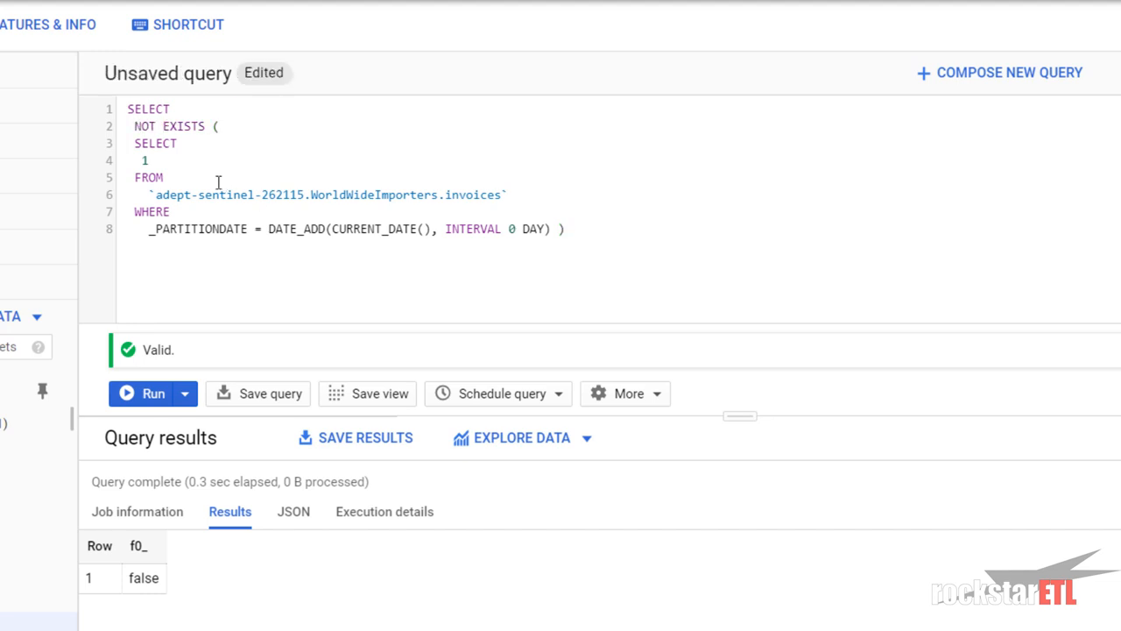
pyautogui.click(217, 159)
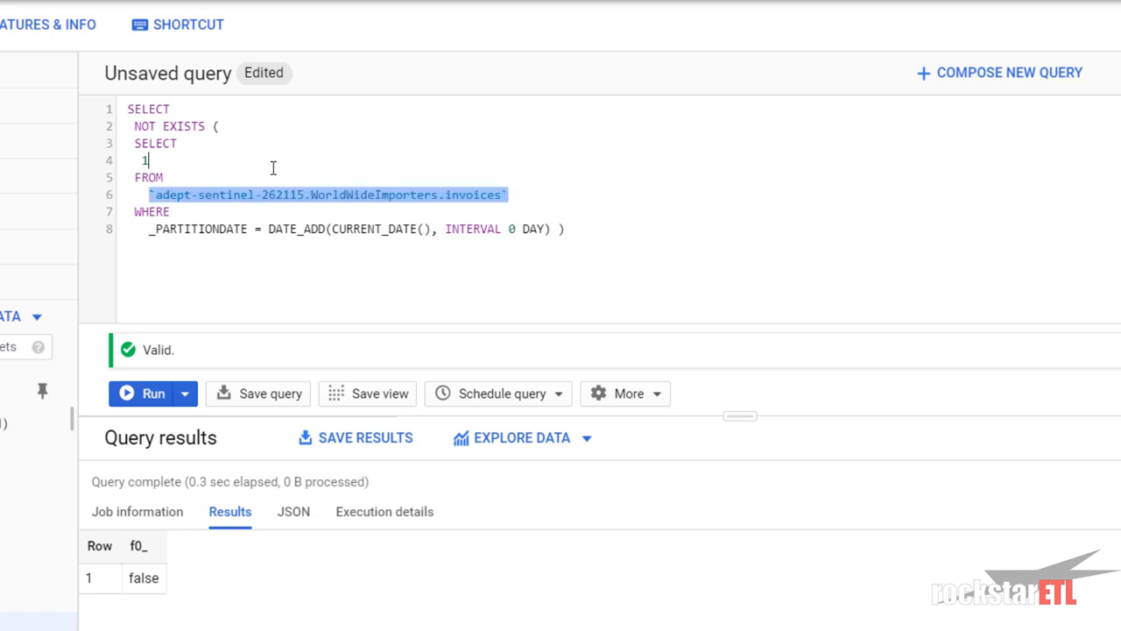
pyautogui.hotkey('ctrl', 'Return')
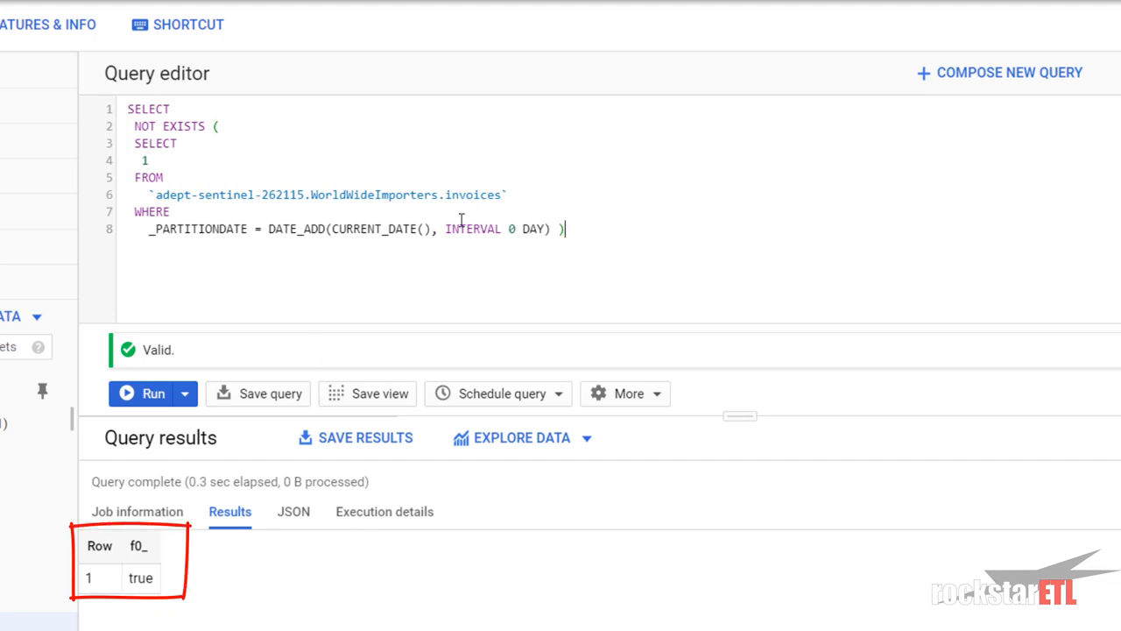
# Copy the whole NOT EXISTS query into an empty Notepad++ document and end it with a semicolon.
pyautogui.click(145, 128)
pyautogui.moveTo(146, 129); pyautogui.dragTo(157, 132)
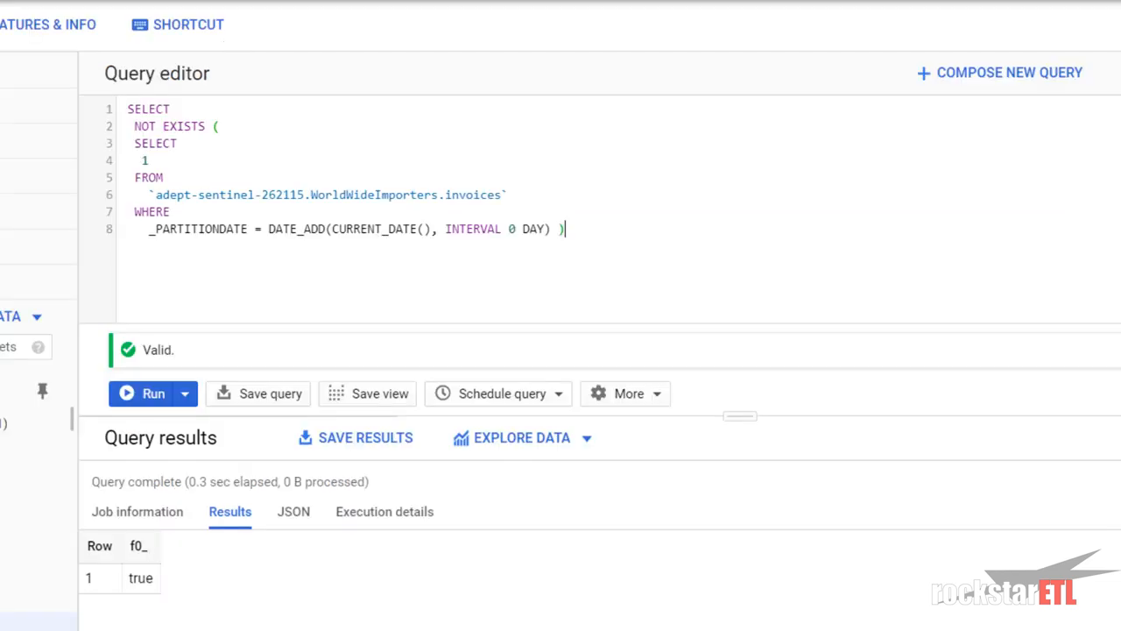
pyautogui.moveTo(603, 230); pyautogui.dragTo(128, 109)
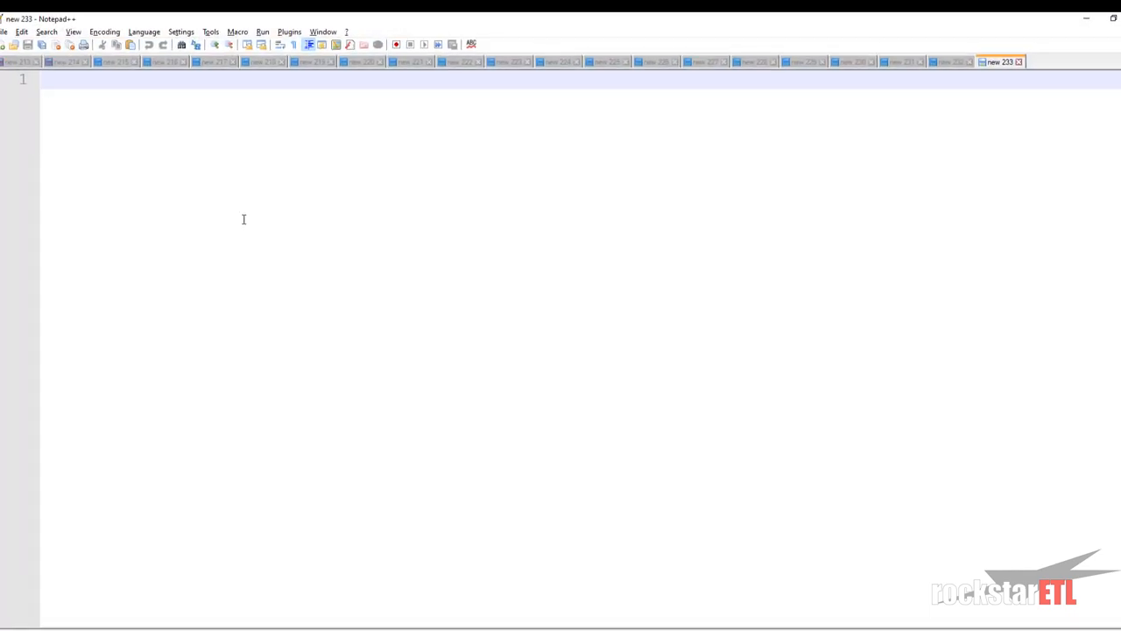
pyautogui.write('SELECT   NOT EXISTS (   SELECT     1   FROM     `adept-sentinel-262115.WorldWideImporters.invoices`   WHERE     _PARTITIONDATE = DATE_ADD(CURRENT_DATE(), INTERVAL 0 DAY) )')
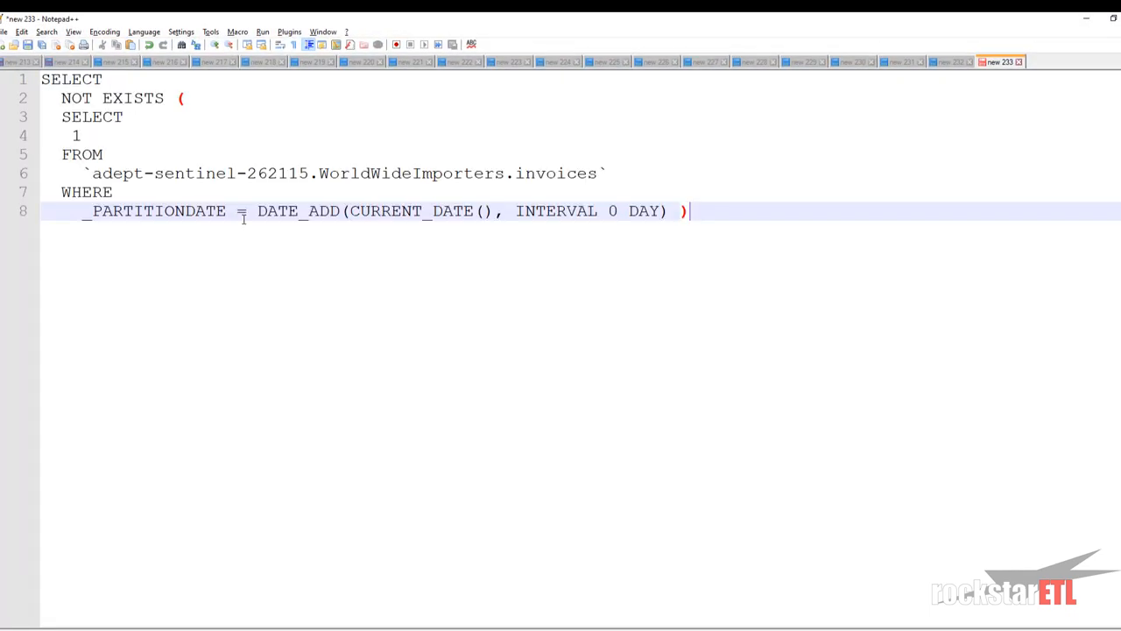
pyautogui.write(';')
# Save the query document as partitioncheckquery.sql in the World Wide Importers folder.
pyautogui.click(28, 46)
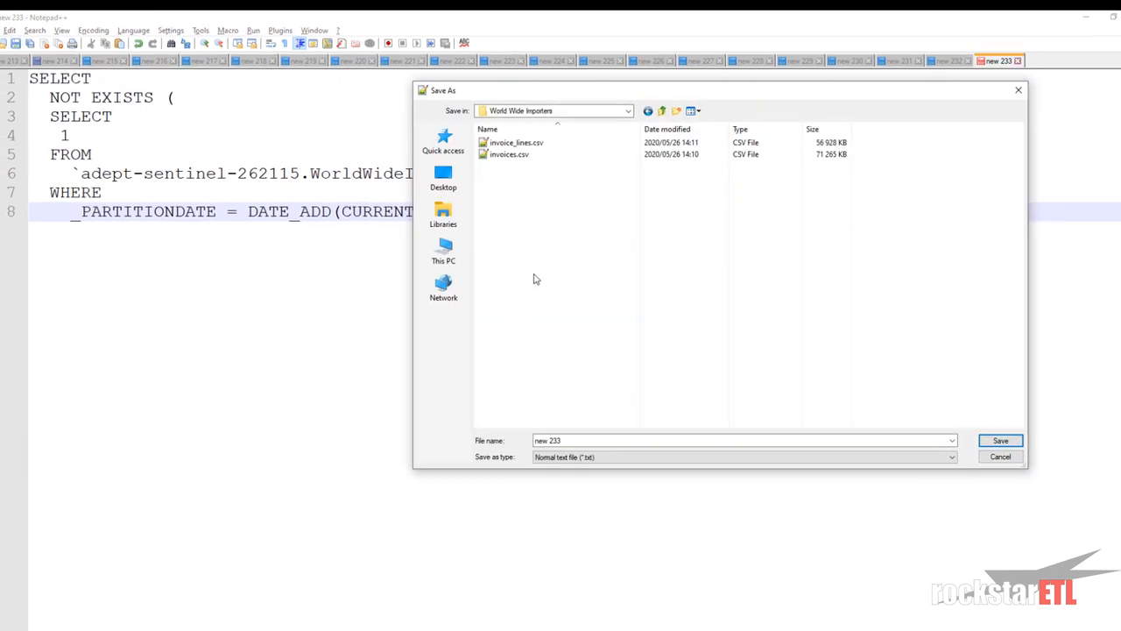
pyautogui.click(572, 440)
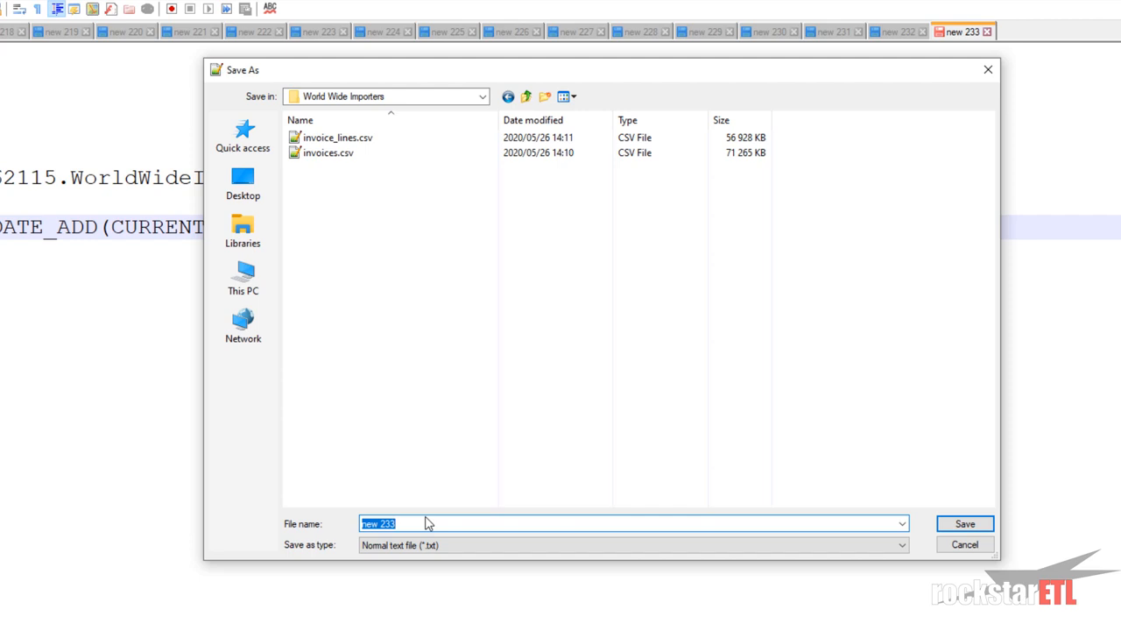
pyautogui.write('pa')
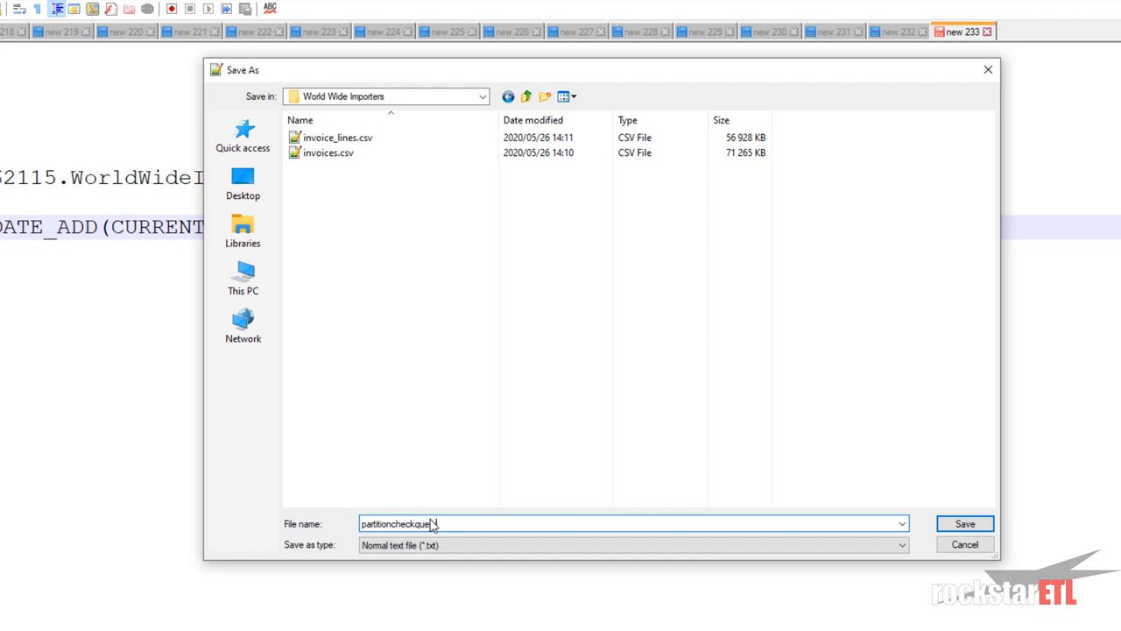
pyautogui.write('rtitioncheckque')
pyautogui.click(446, 545)
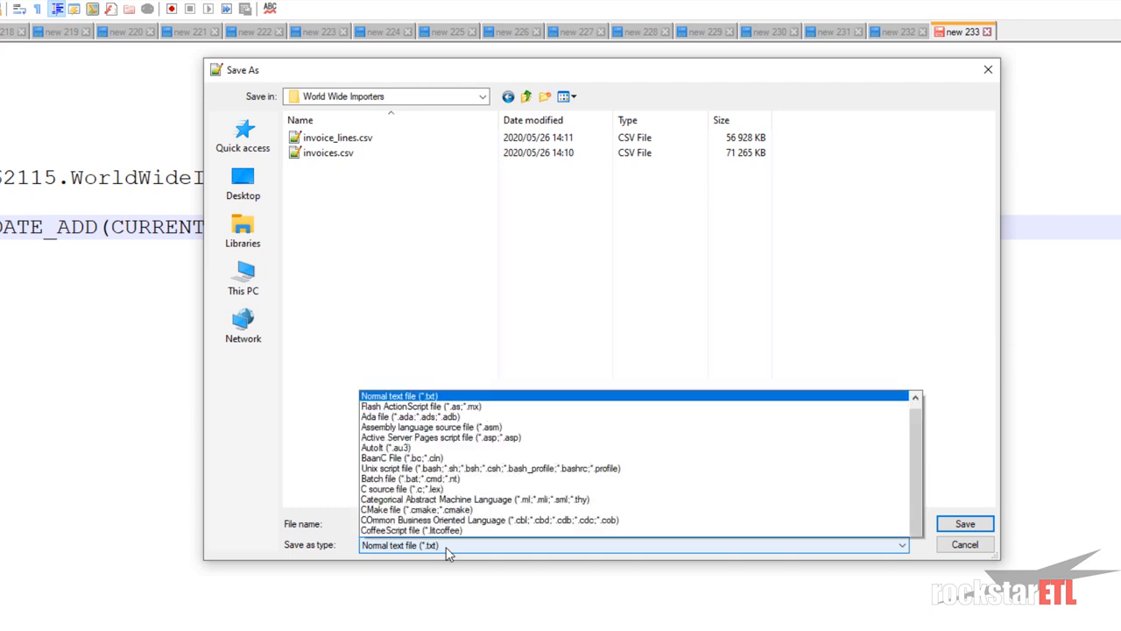
pyautogui.click(448, 552)
pyautogui.doubleClick(446, 523)
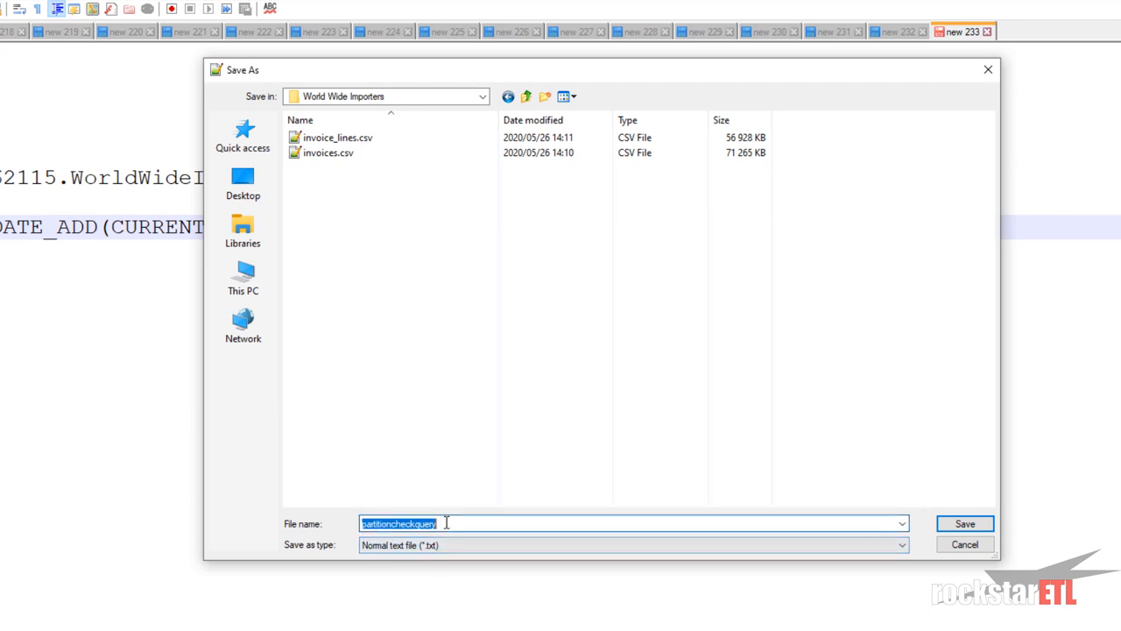
pyautogui.click(446, 523)
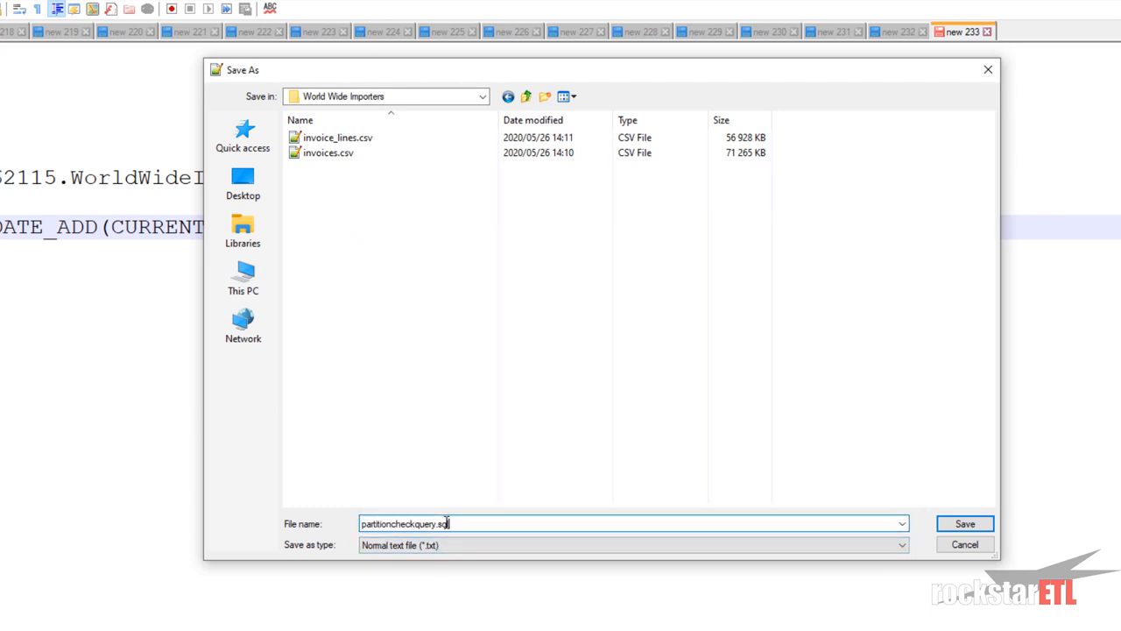
pyautogui.click(968, 527)
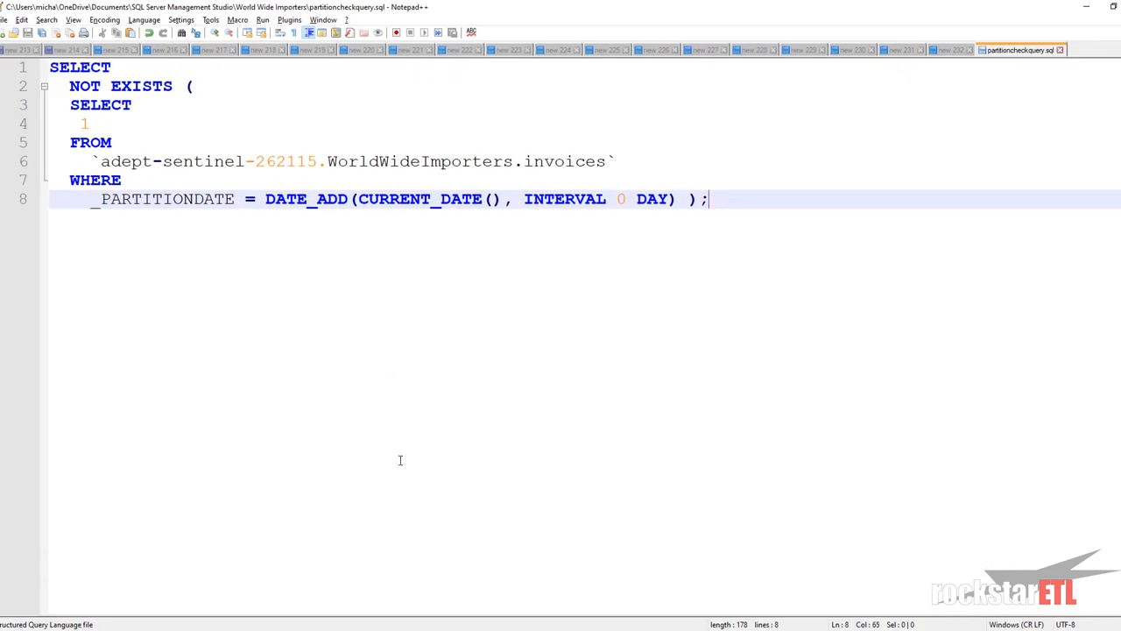
# Switch to the rockstarETL job step form in Chrome and check what the SQL Statement field requires.
pyautogui.moveTo(391, 626)
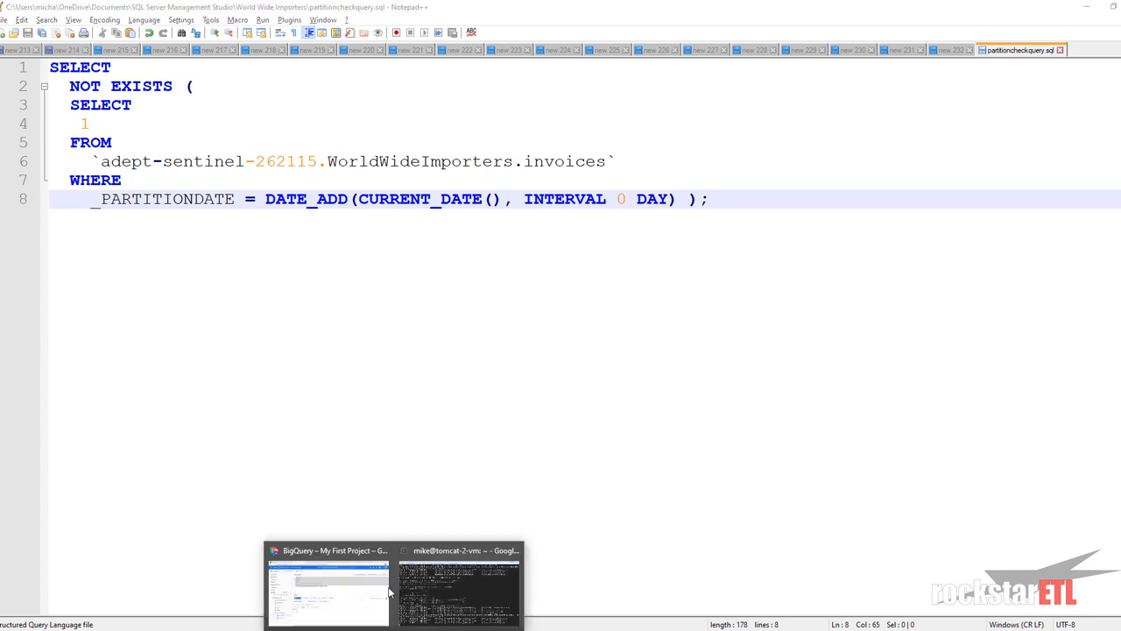
pyautogui.click(385, 582)
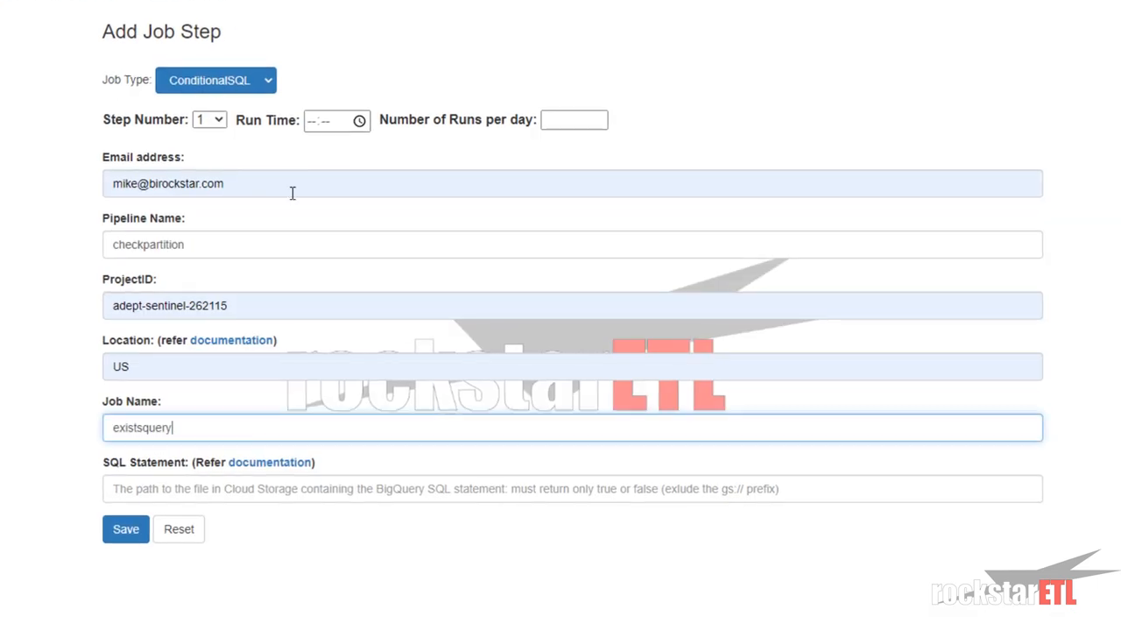
pyautogui.click(235, 488)
pyautogui.click(34, 470)
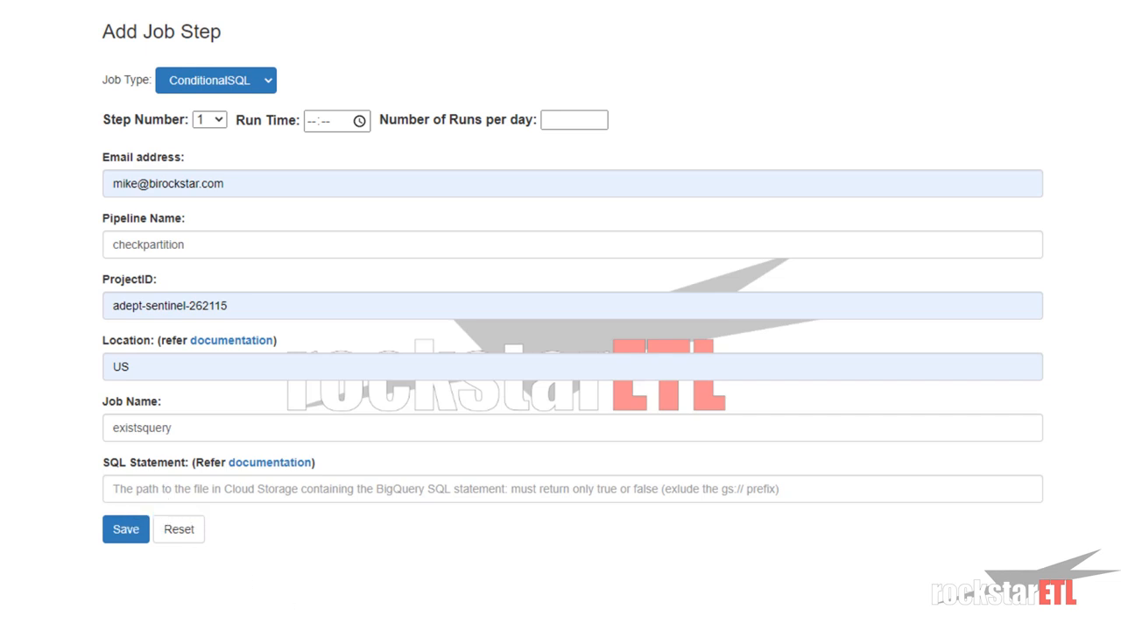
# Upload partitioncheckquery.sql from the World Wide Importers folder to the WWI_queries folder of the adept-sentinel-262115.appspot.com storage bucket.
pyautogui.click(180, 627)
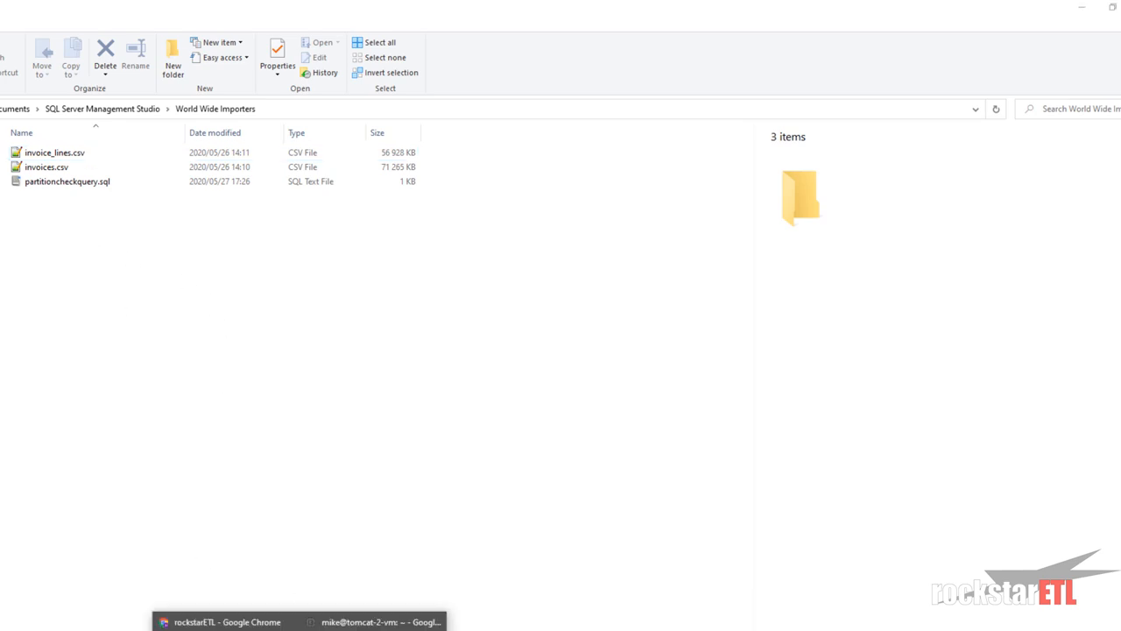
pyautogui.click(226, 625)
pyautogui.moveTo(694, 5); pyautogui.dragTo(204, 10)
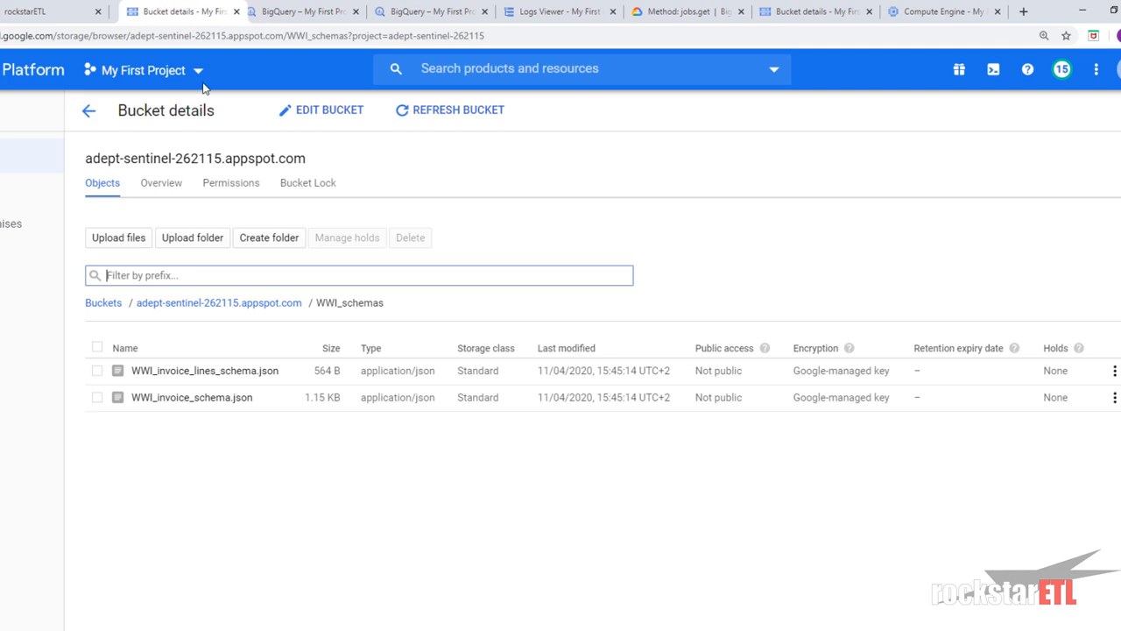
pyautogui.click(237, 304)
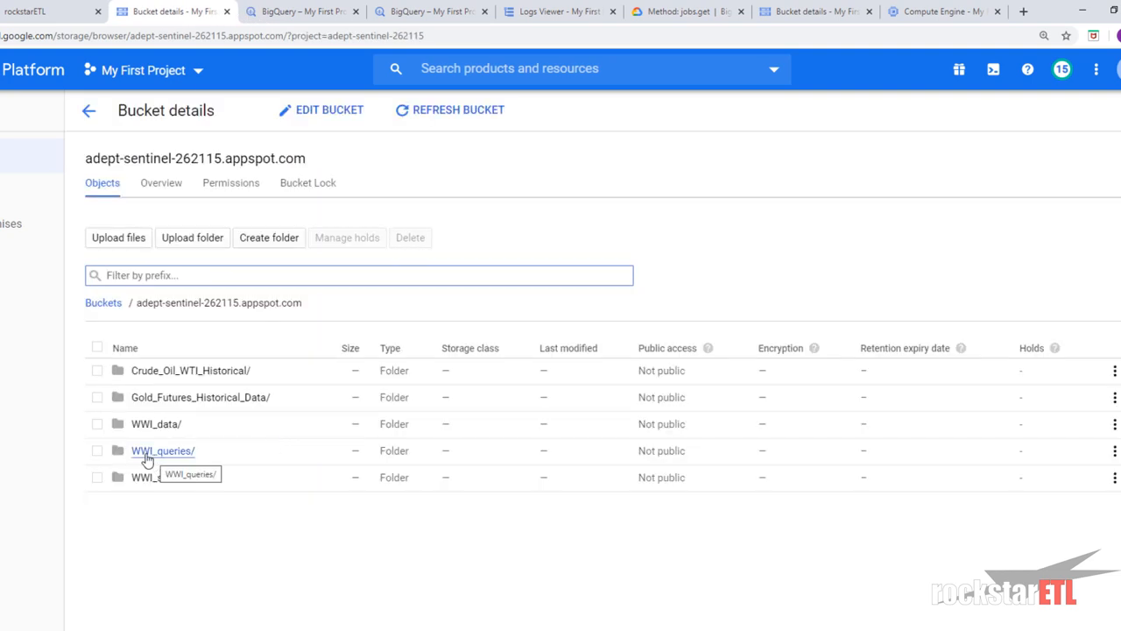
pyautogui.click(159, 457)
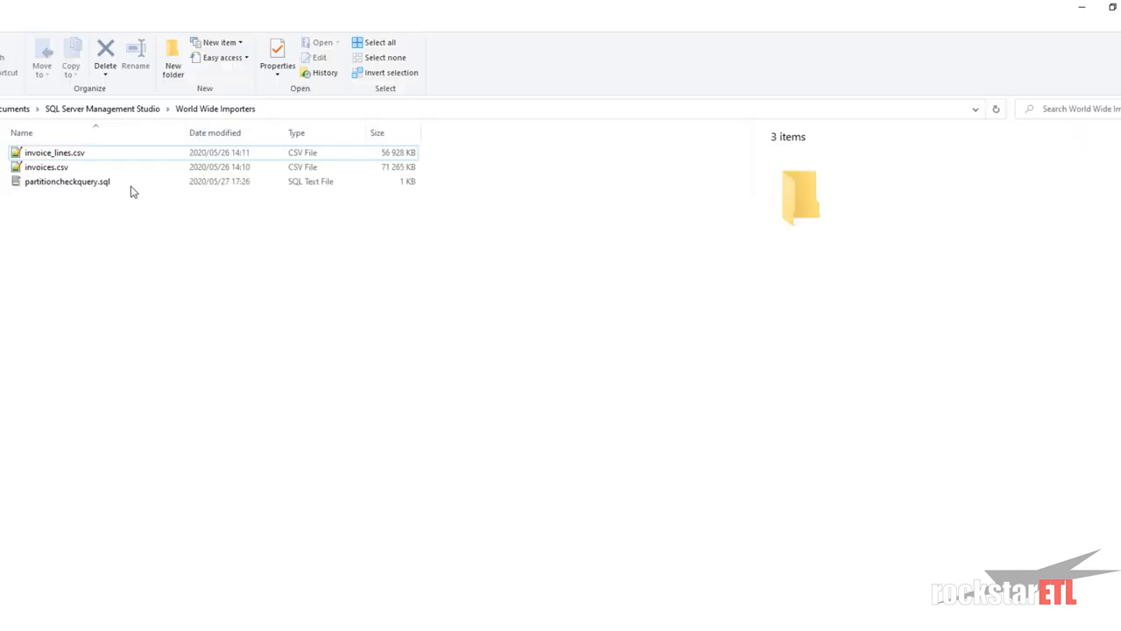
pyautogui.click(81, 188)
pyautogui.moveTo(81, 188); pyautogui.dragTo(399, 411)
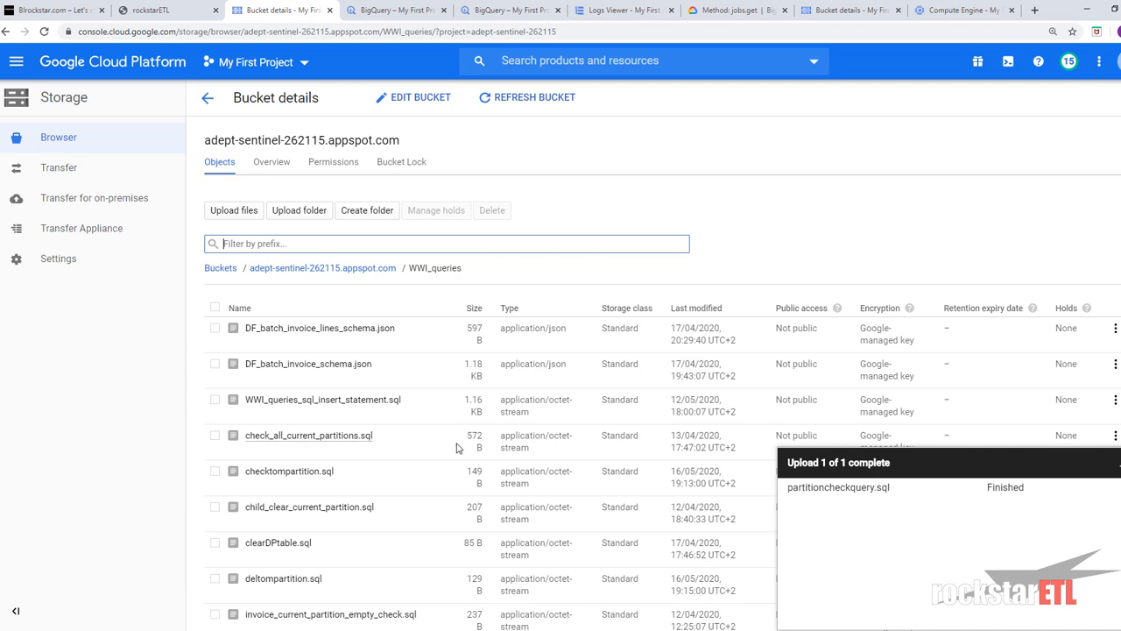
# Copy the uploaded file's bucket path into the job step's SQL Statement as adept-sentinel-262115.appspot.com/WWI_queries/partitioncheckquery.sql.
pyautogui.scroll(-2, 376, 430)
pyautogui.scroll(-2, 377, 430)
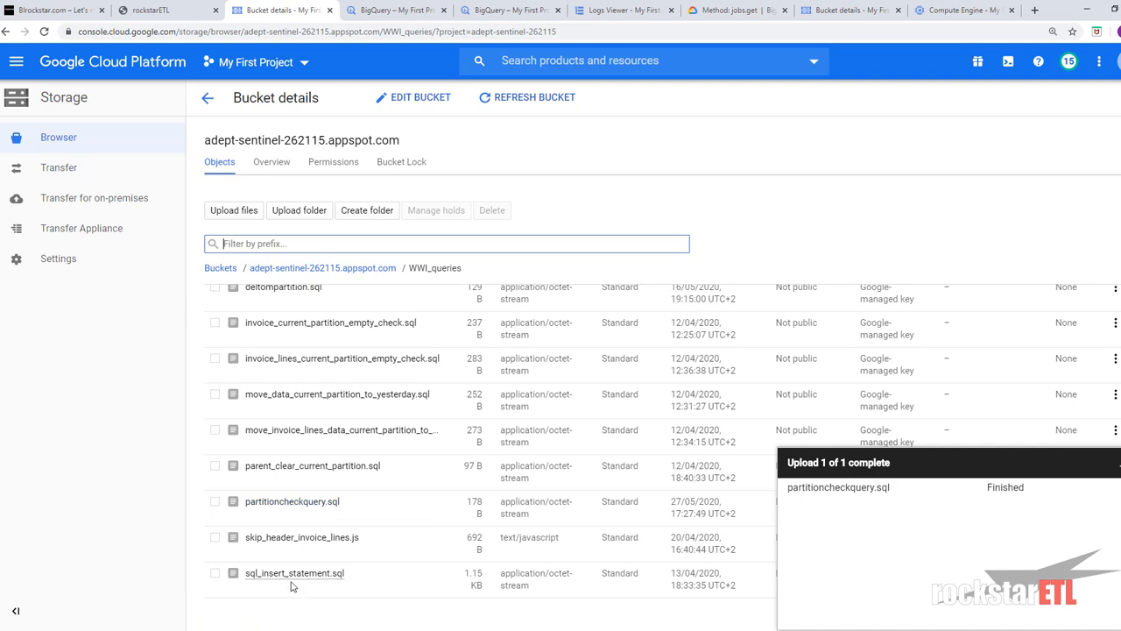
pyautogui.click(299, 512)
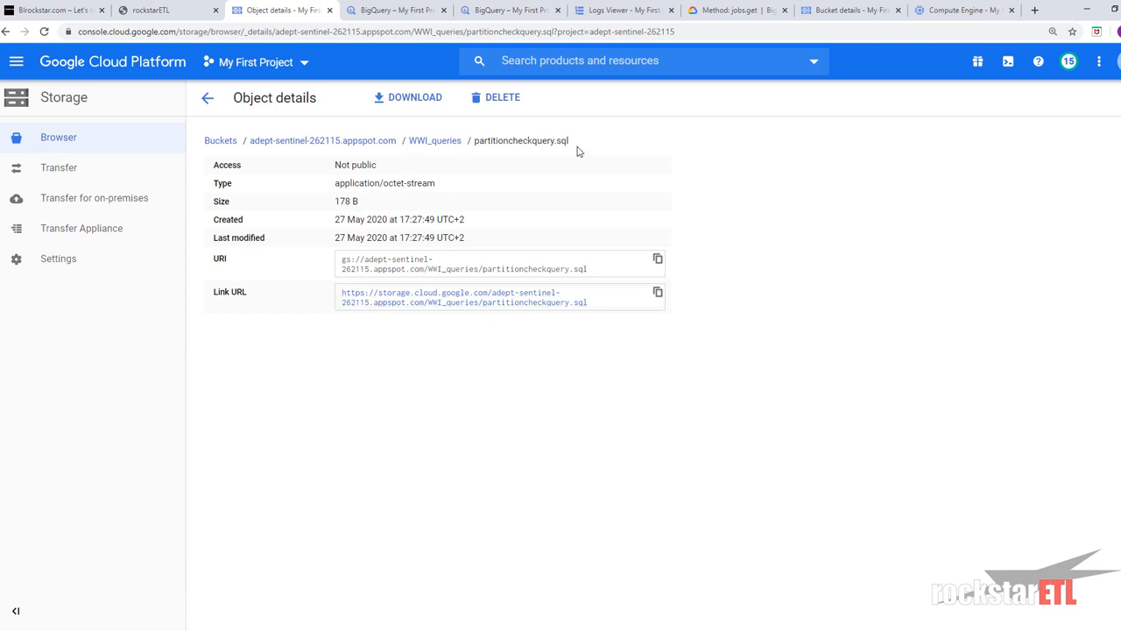
pyautogui.moveTo(580, 147); pyautogui.dragTo(251, 140)
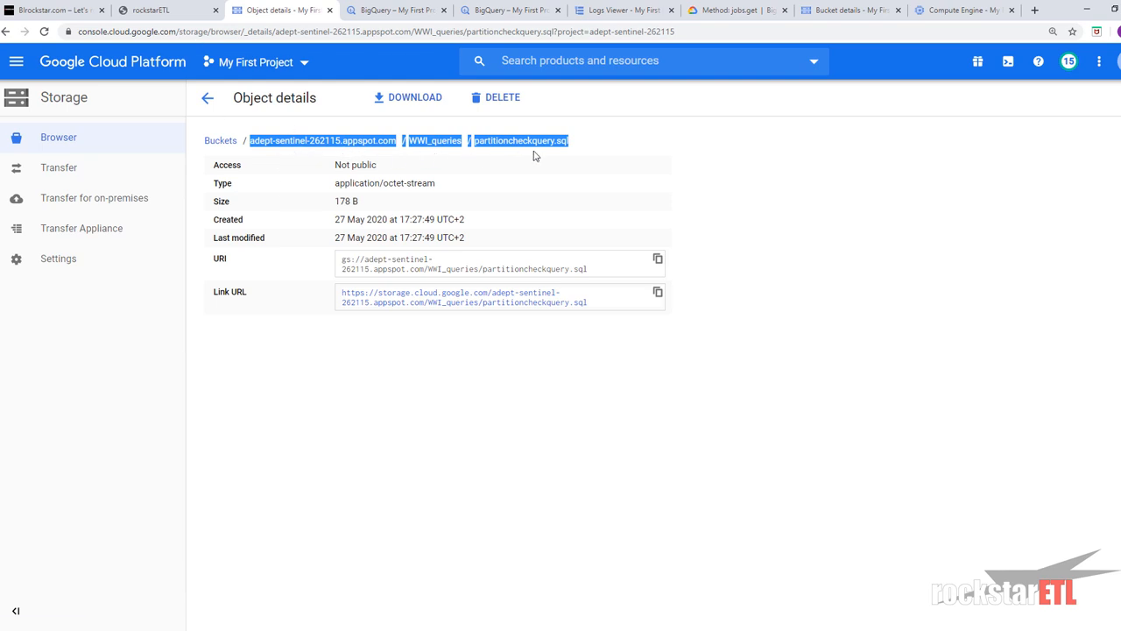
pyautogui.click(199, 5)
pyautogui.click(329, 445)
pyautogui.write('adept-sentinel-262115.appspot.com/WWI_queries/partitioncheckquery.sql')
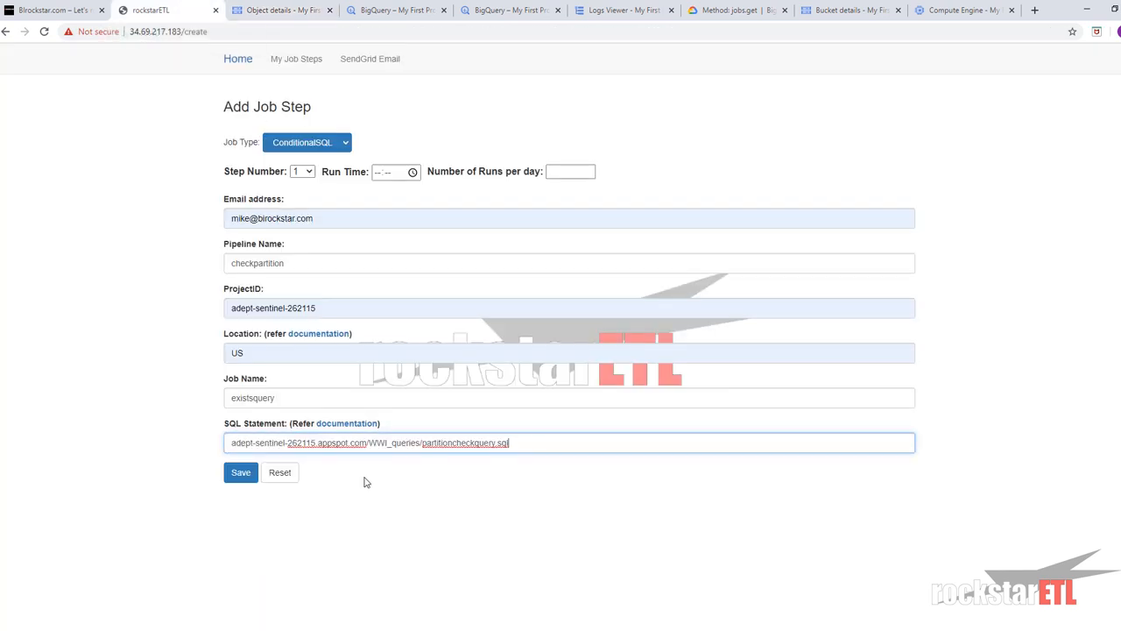
# Set the job step's run time to 15:30 and save the step.
pyautogui.click(380, 174)
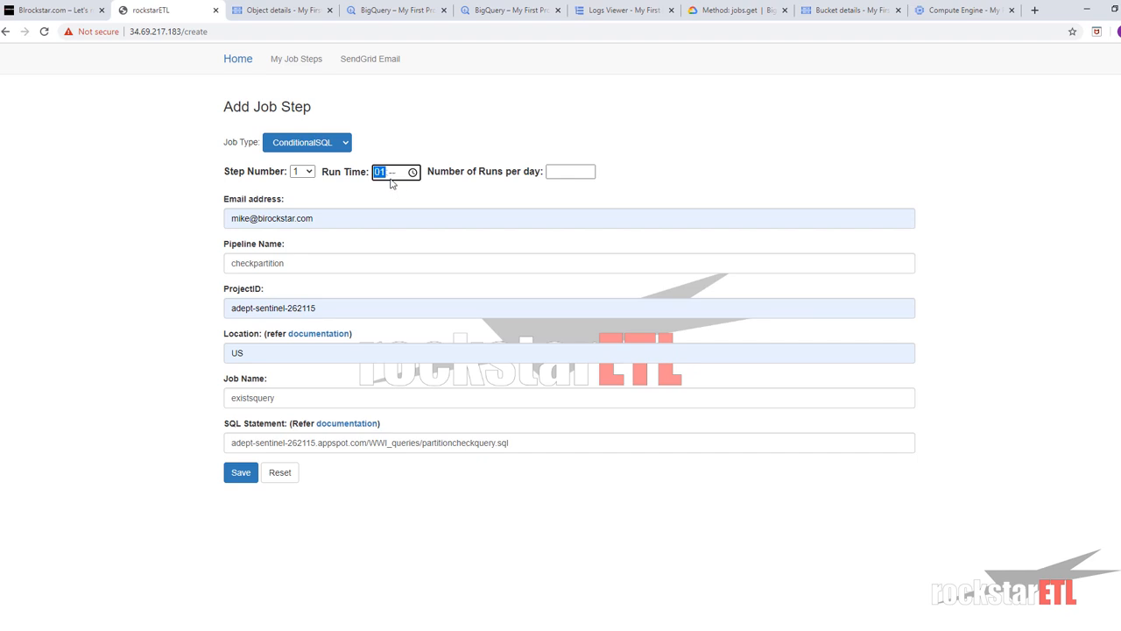
pyautogui.write('1530')
pyautogui.click(557, 173)
pyautogui.click(241, 473)
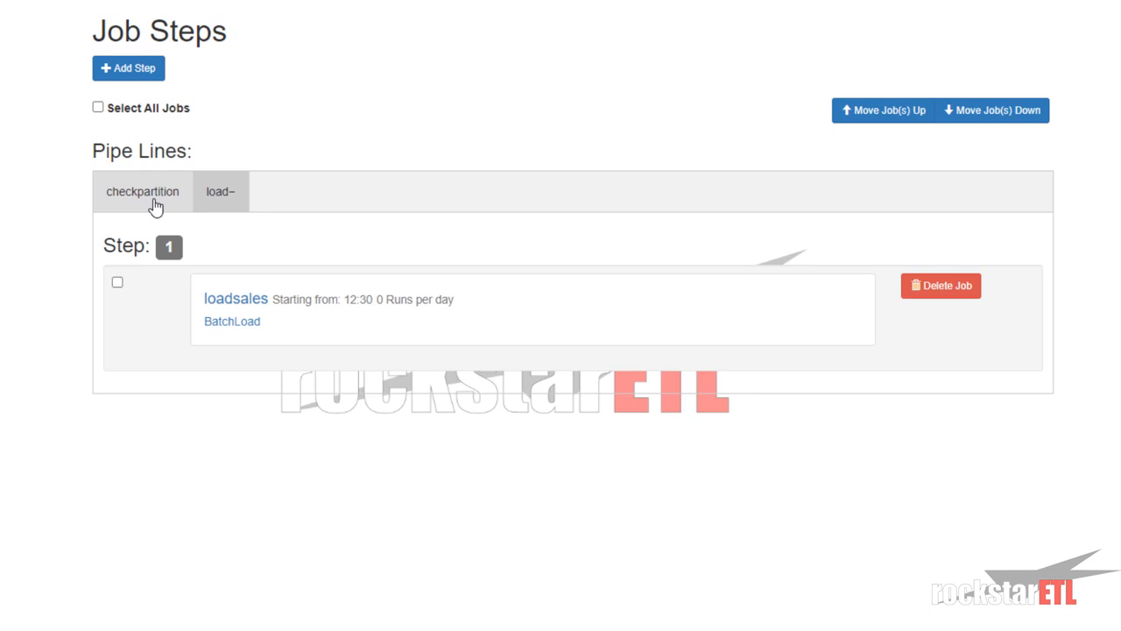
# Open the existsquery job in the checkpartition pipeline, shorten its pipeline name to check and save it.
pyautogui.click(155, 205)
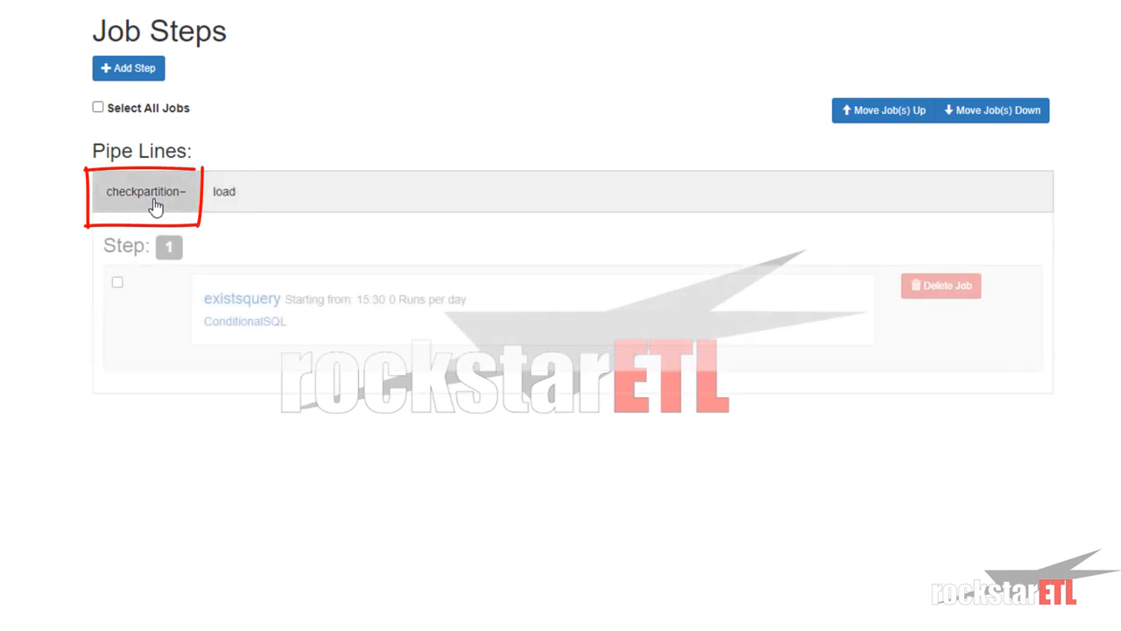
pyautogui.click(237, 316)
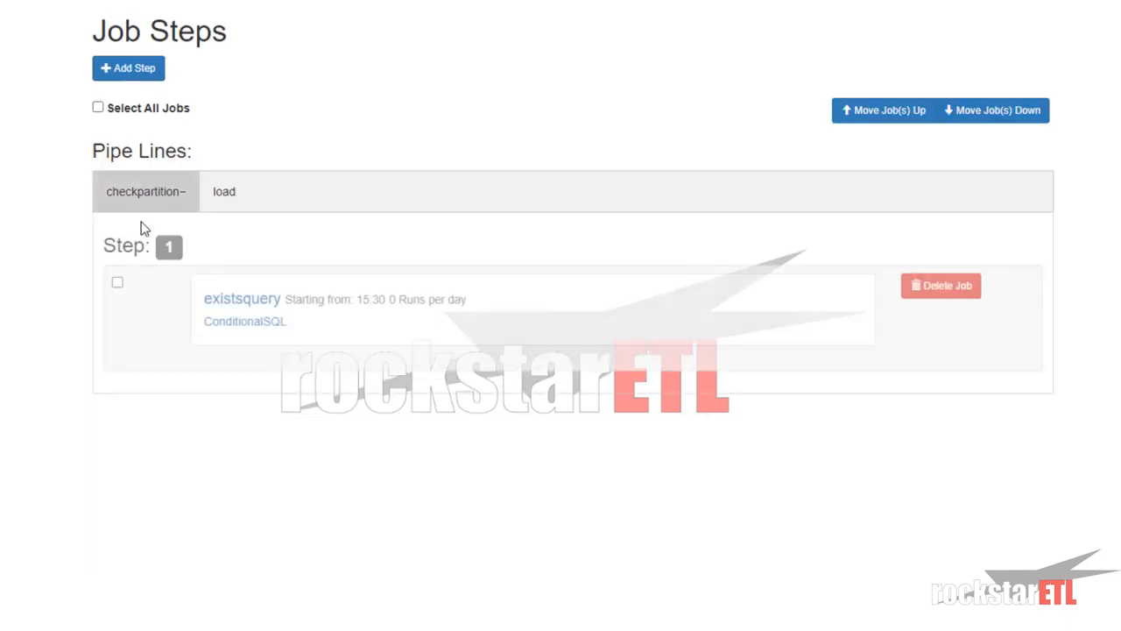
pyautogui.click(221, 301)
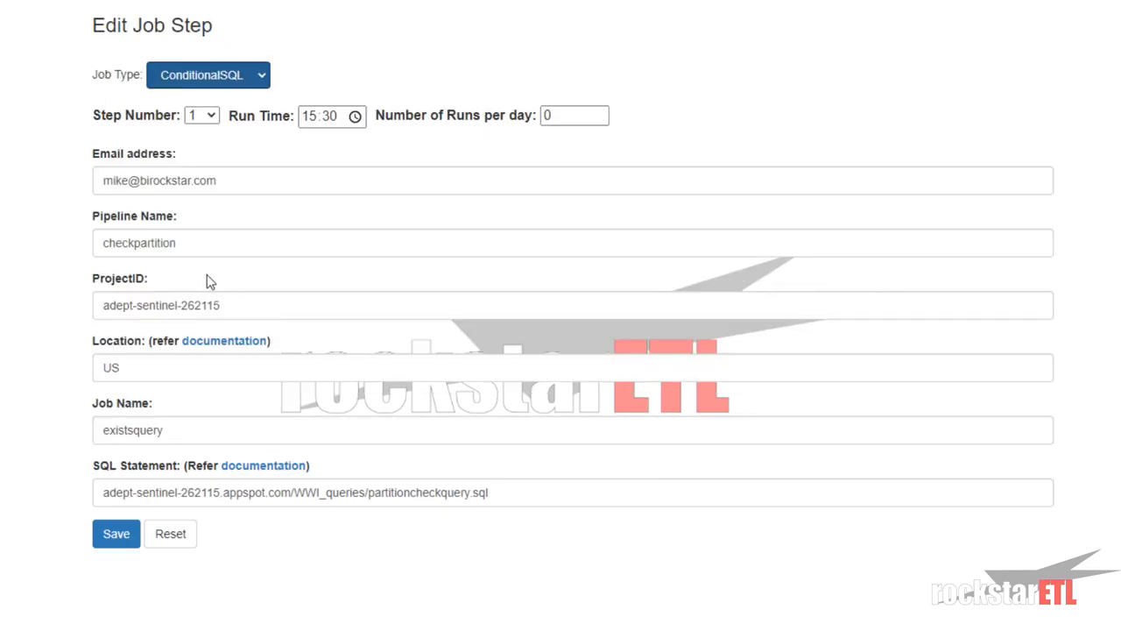
pyautogui.click(202, 243)
pyautogui.press('BackSpace')
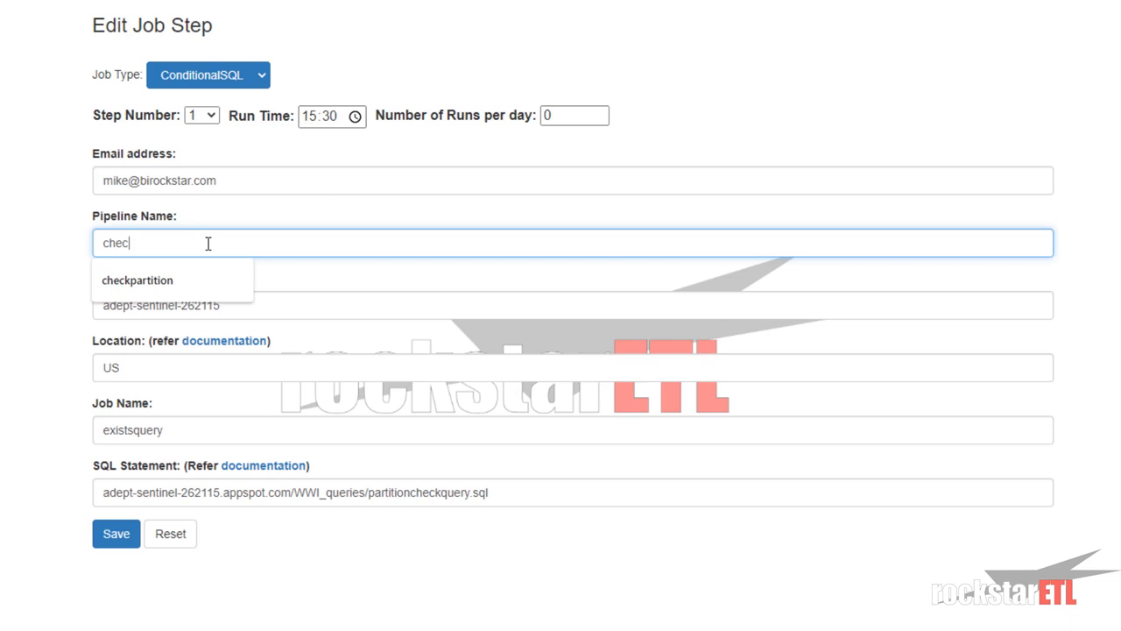
pyautogui.write('k')
pyautogui.click(128, 540)
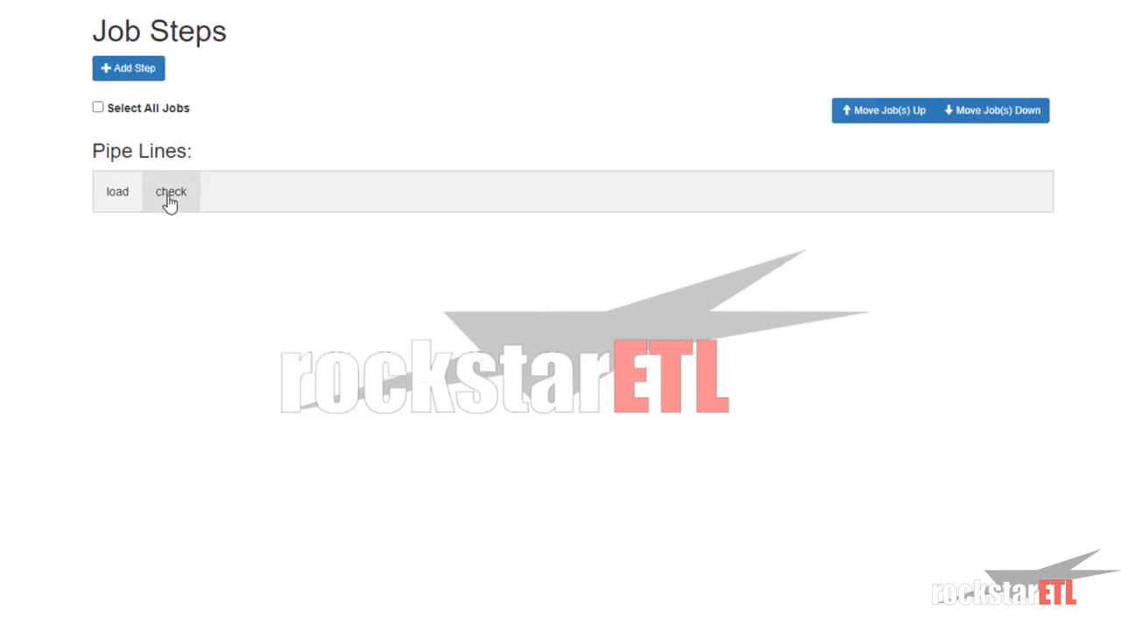
# Change the pipeline name of the existsquery job to load and save it.
pyautogui.click(171, 201)
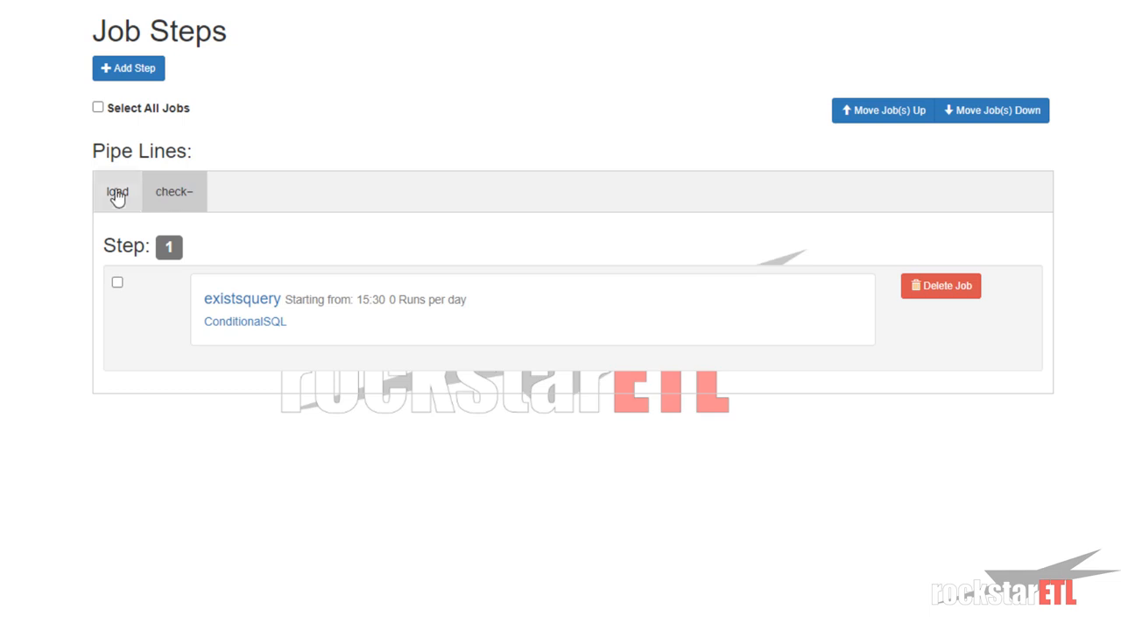
pyautogui.click(115, 194)
pyautogui.click(178, 200)
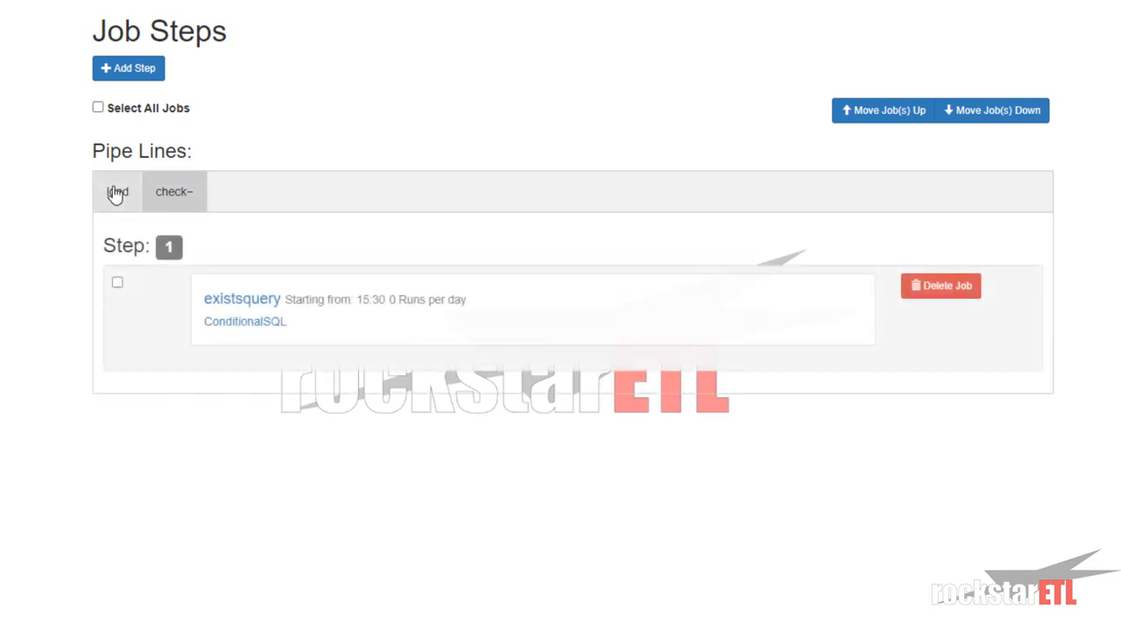
pyautogui.click(115, 194)
pyautogui.click(169, 200)
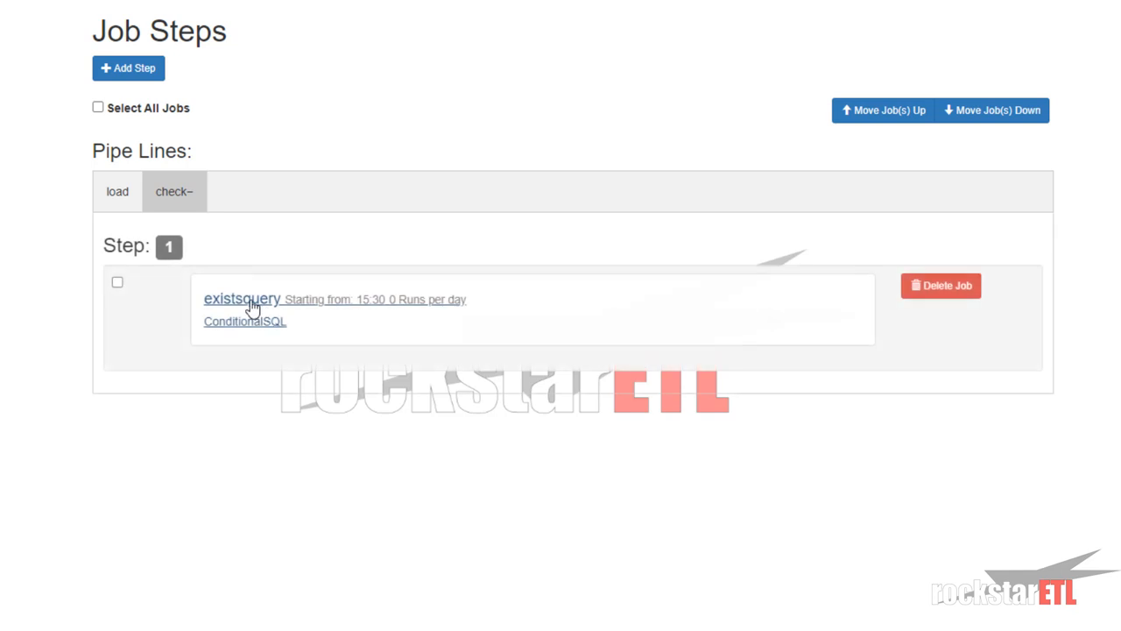
pyautogui.click(216, 343)
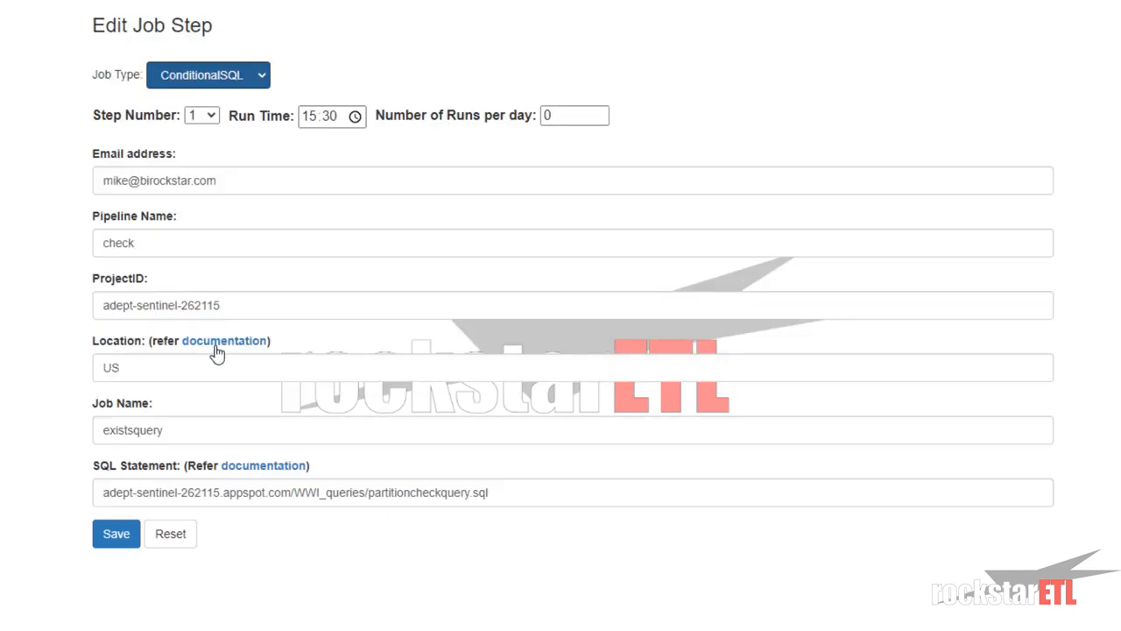
pyautogui.doubleClick(156, 237)
pyautogui.write('o')
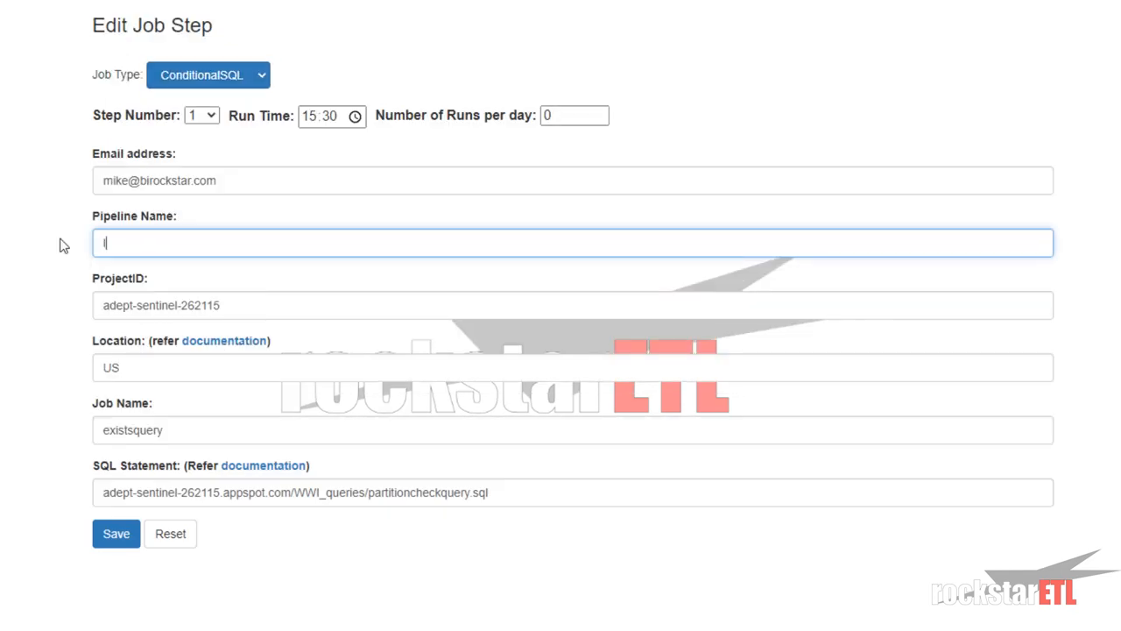
pyautogui.write('oad')
pyautogui.click(133, 535)
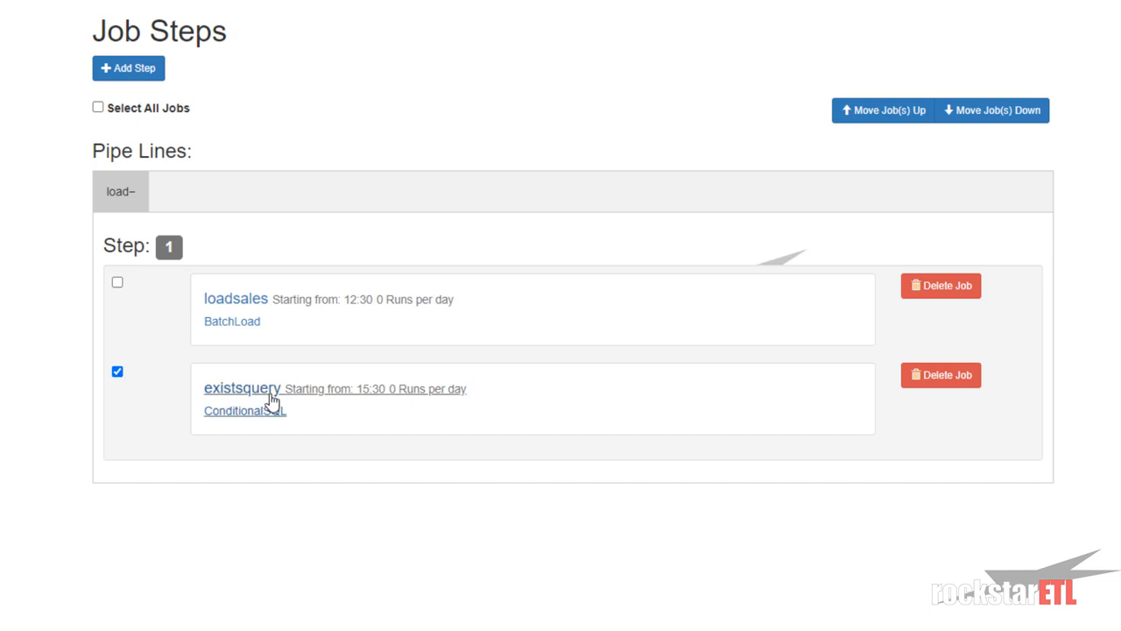
# Move the existsquery job down to step 2 of the load pipeline and open it for editing.
pyautogui.click(991, 115)
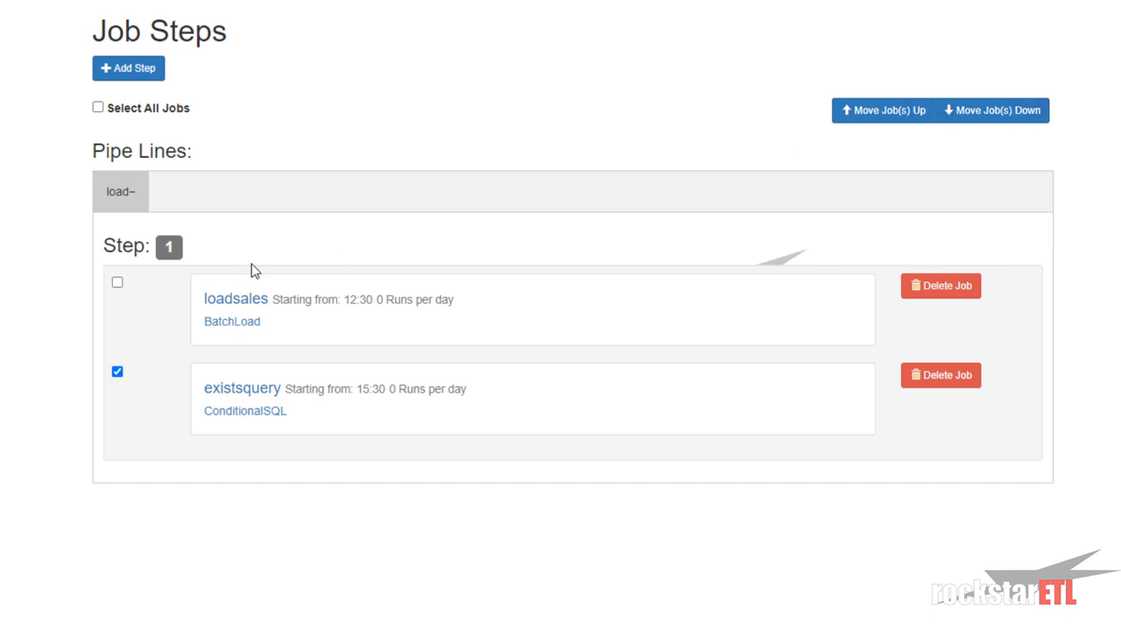
pyautogui.click(1008, 118)
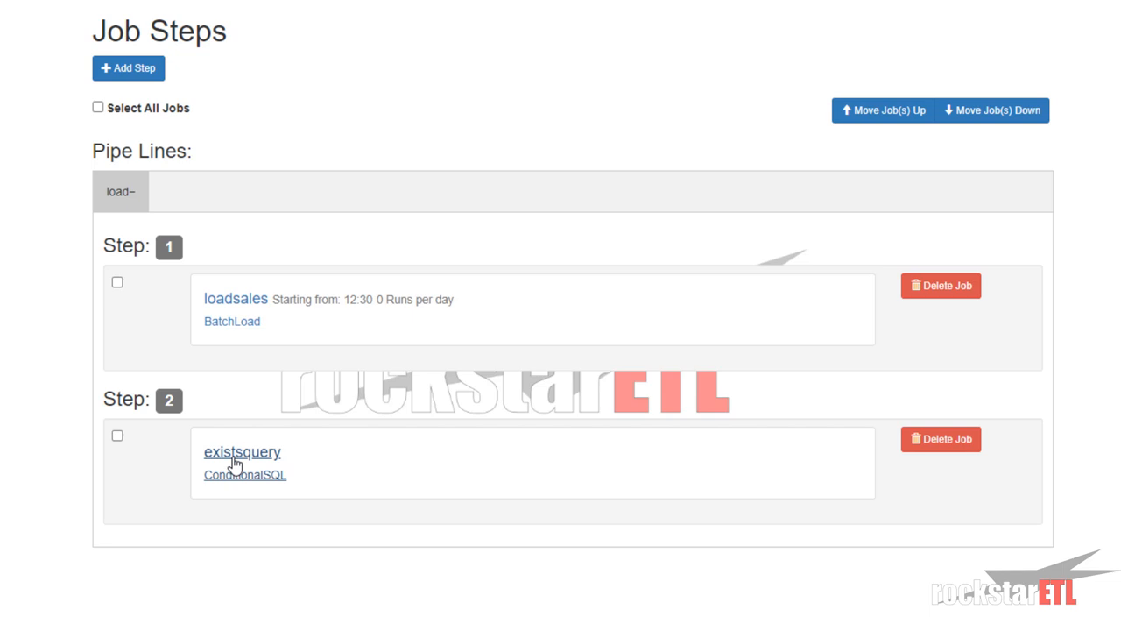
pyautogui.click(235, 462)
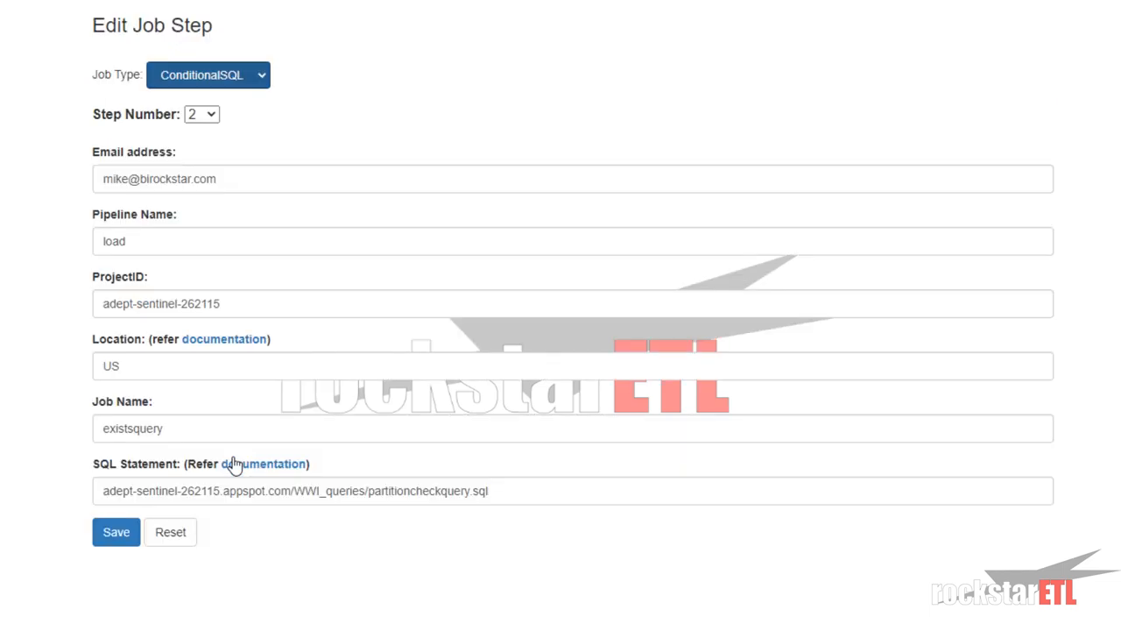
# Set the existsquery job's step number to 1, save it, and move the job back down to step 2 of the load pipeline.
pyautogui.click(208, 117)
pyautogui.click(203, 128)
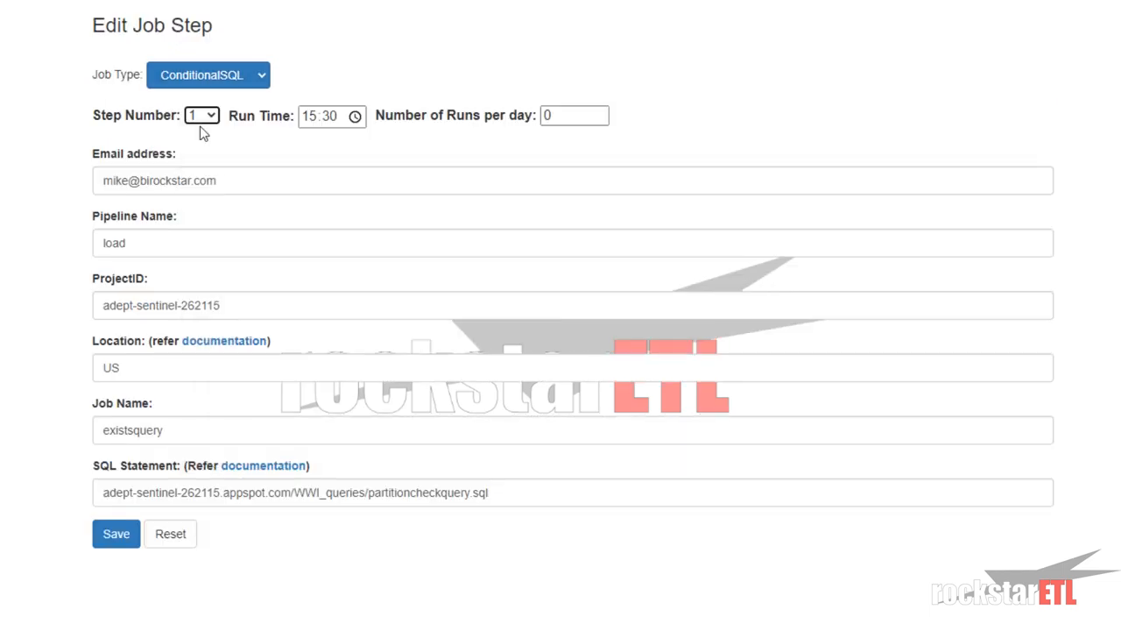
pyautogui.click(119, 541)
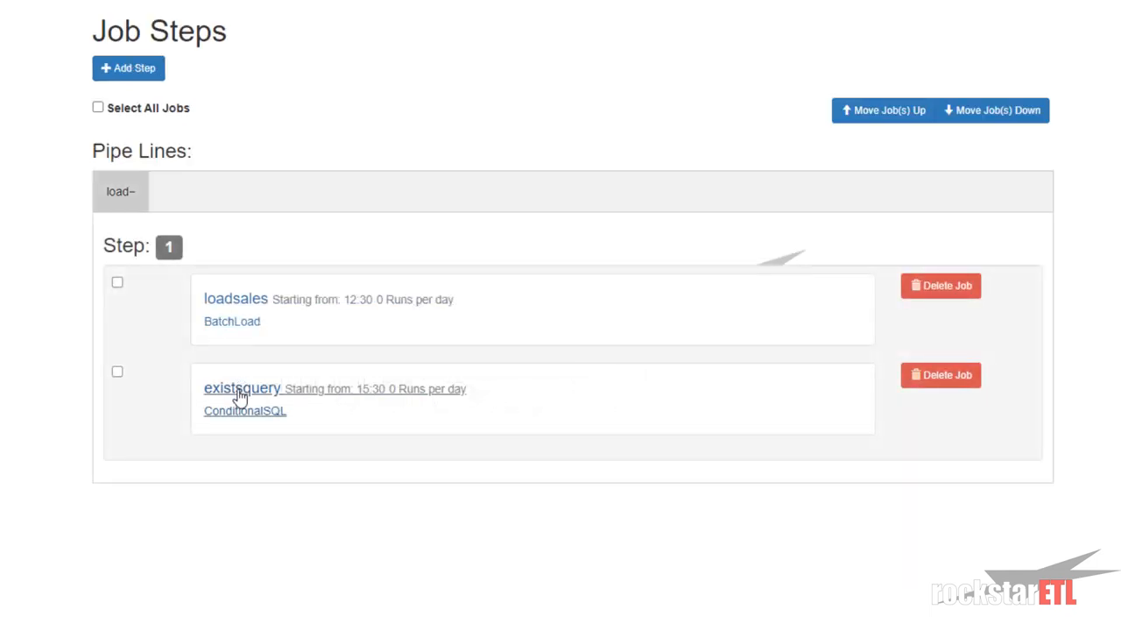
pyautogui.click(117, 371)
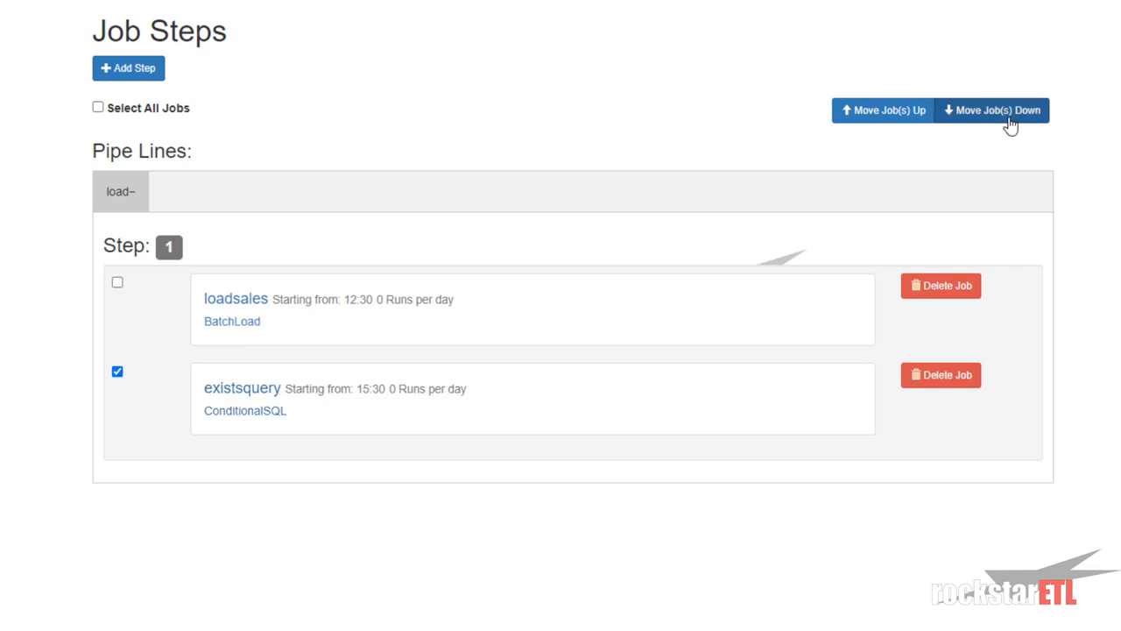
pyautogui.click(1012, 123)
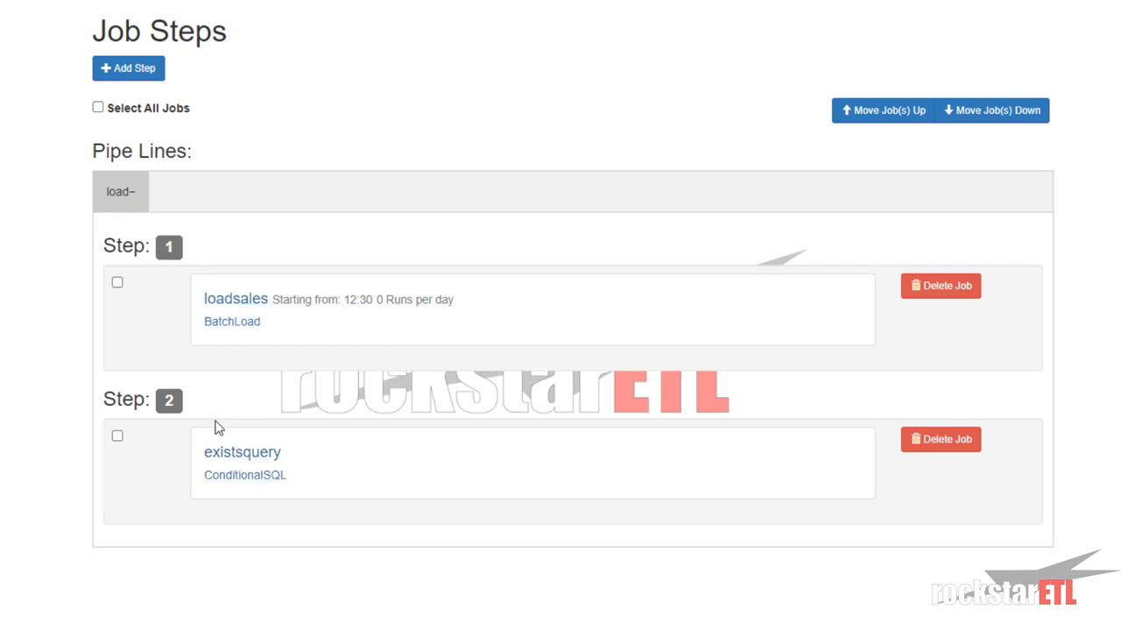
# Change the existsquery job's pipeline name to checkpartition with step number 2 and save it.
pyautogui.click(240, 474)
pyautogui.doubleClick(129, 242)
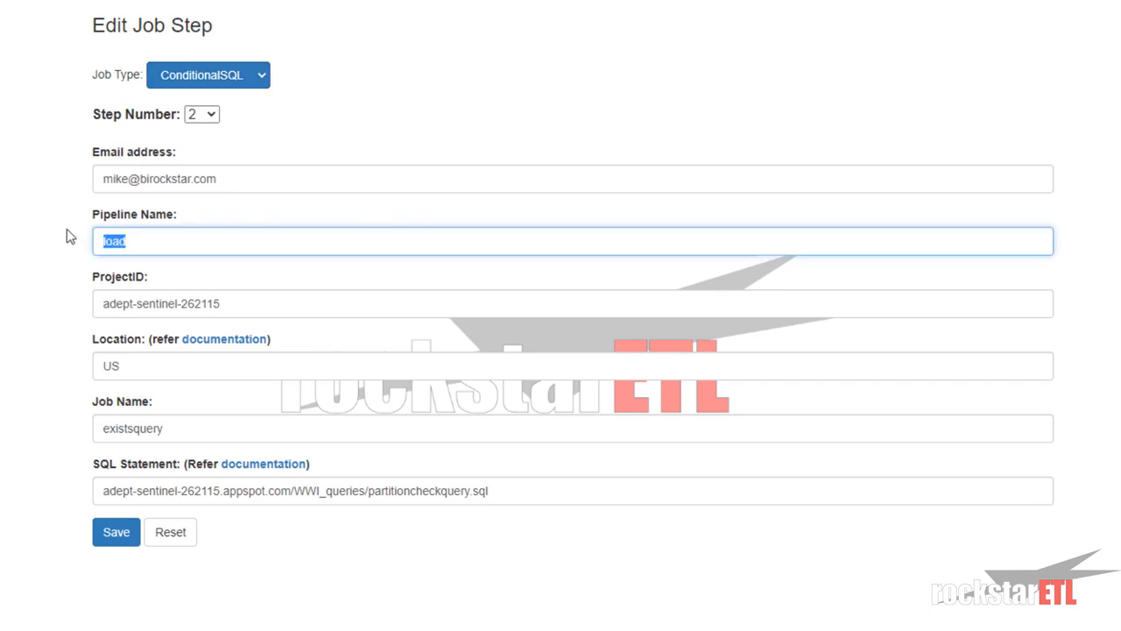
pyautogui.write('check')
pyautogui.press('Down')
pyautogui.press('Down')
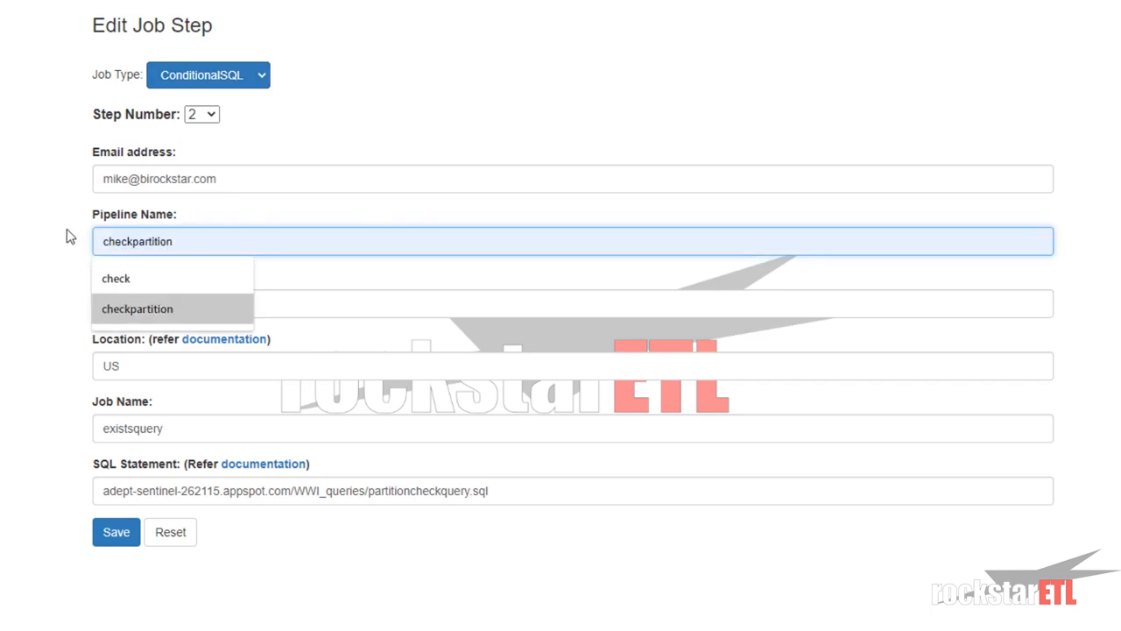
pyautogui.press('Tab')
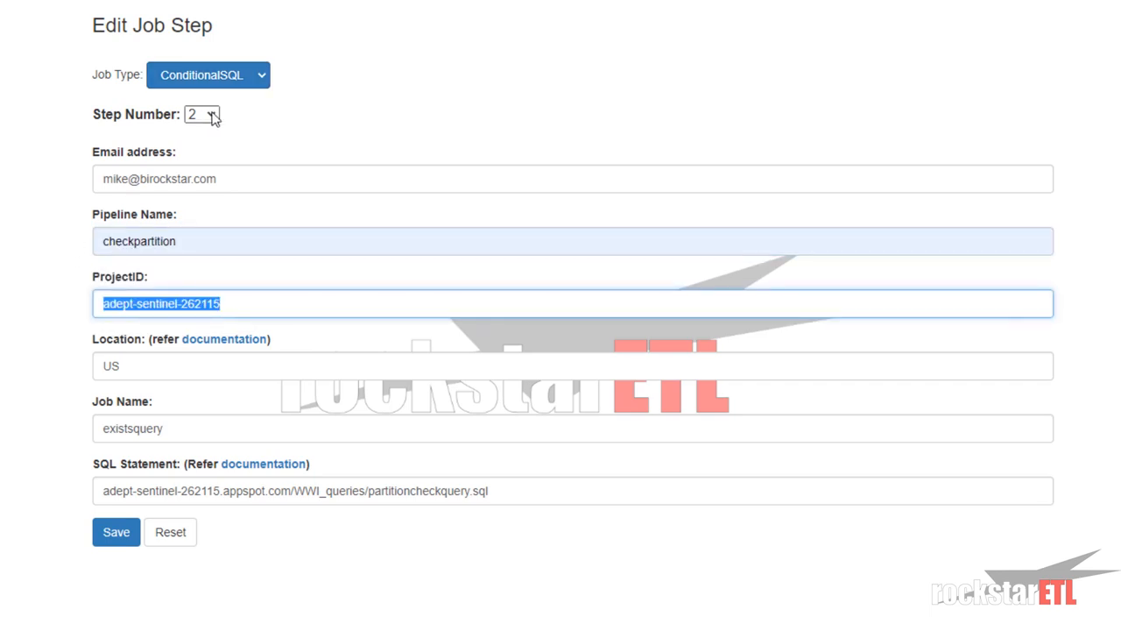
pyautogui.click(213, 118)
pyautogui.click(204, 131)
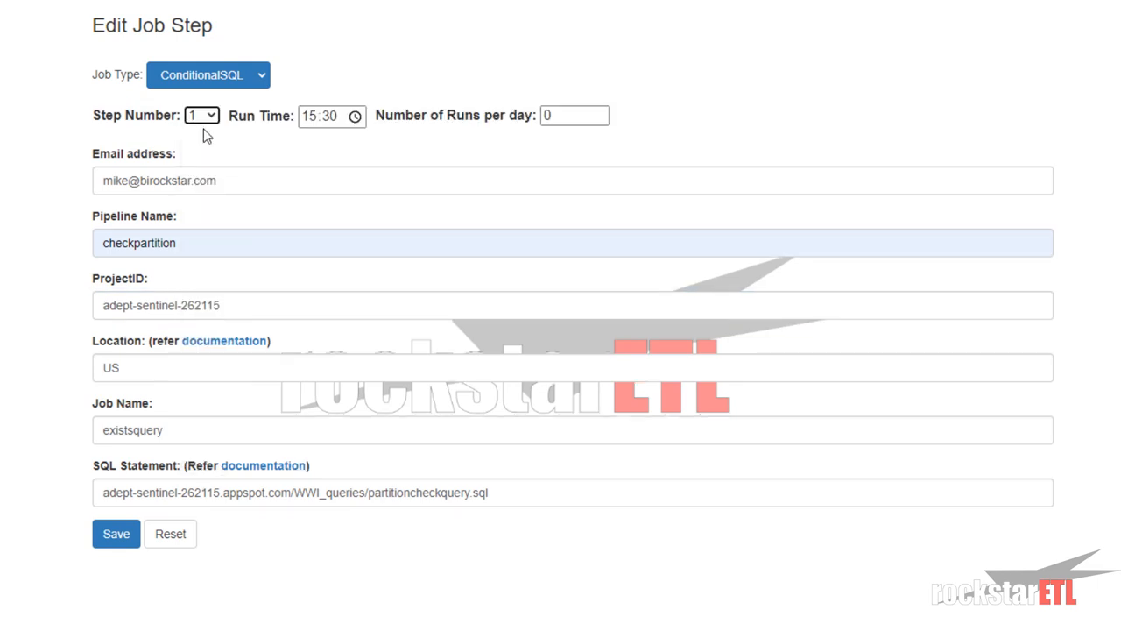
pyautogui.click(210, 117)
pyautogui.click(202, 148)
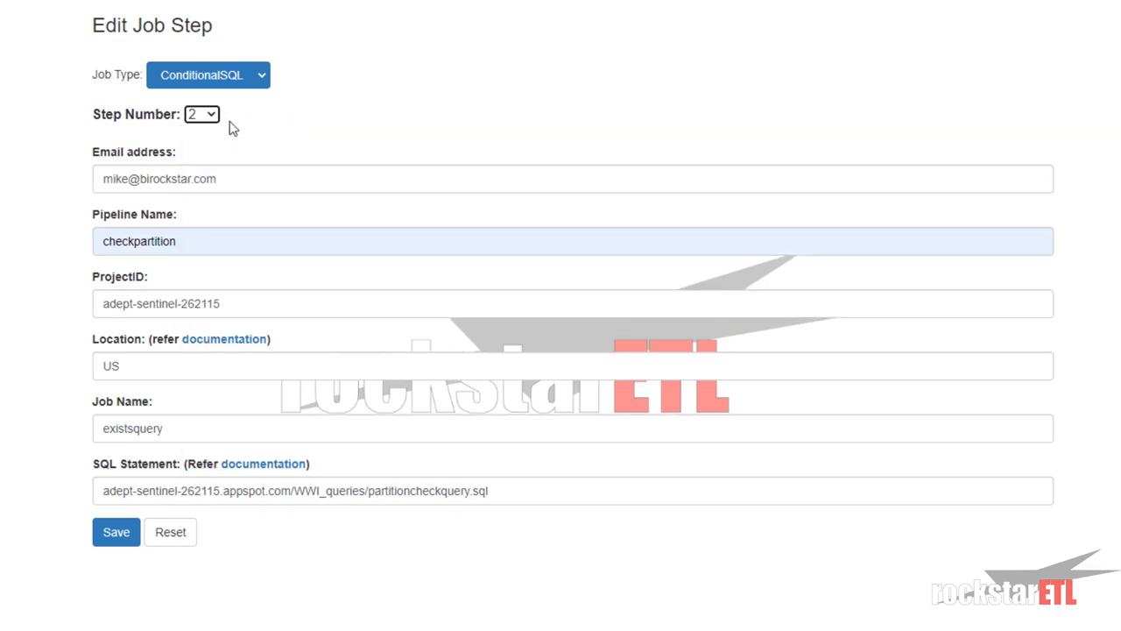
pyautogui.click(113, 535)
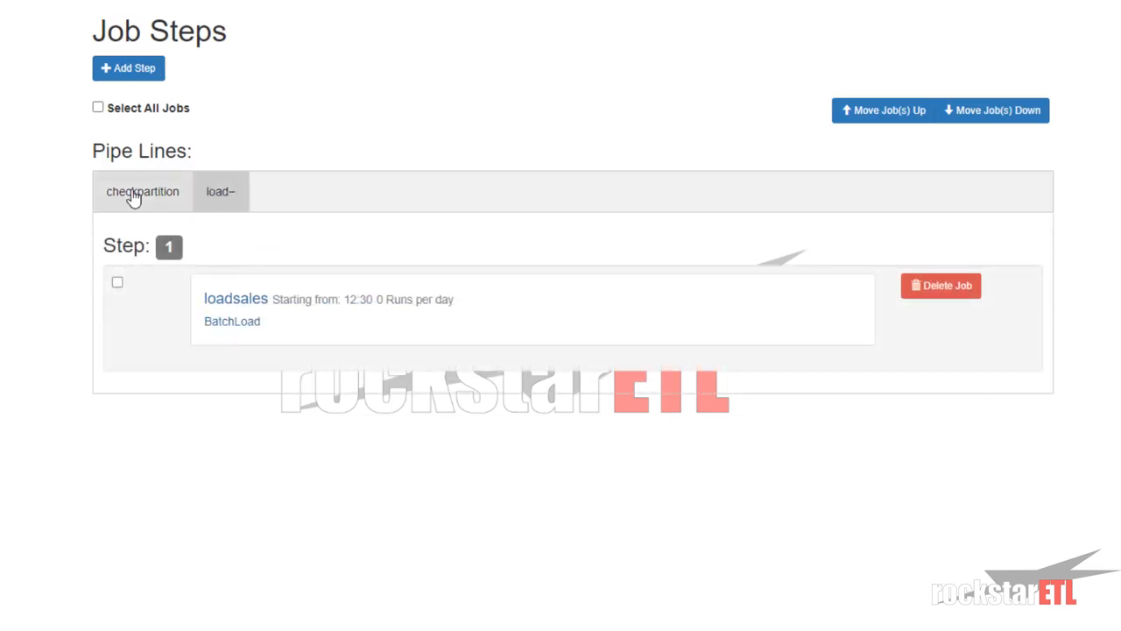
# Try to move the existsquery job up from step 2 in the checkpartition pipeline.
pyautogui.click(133, 198)
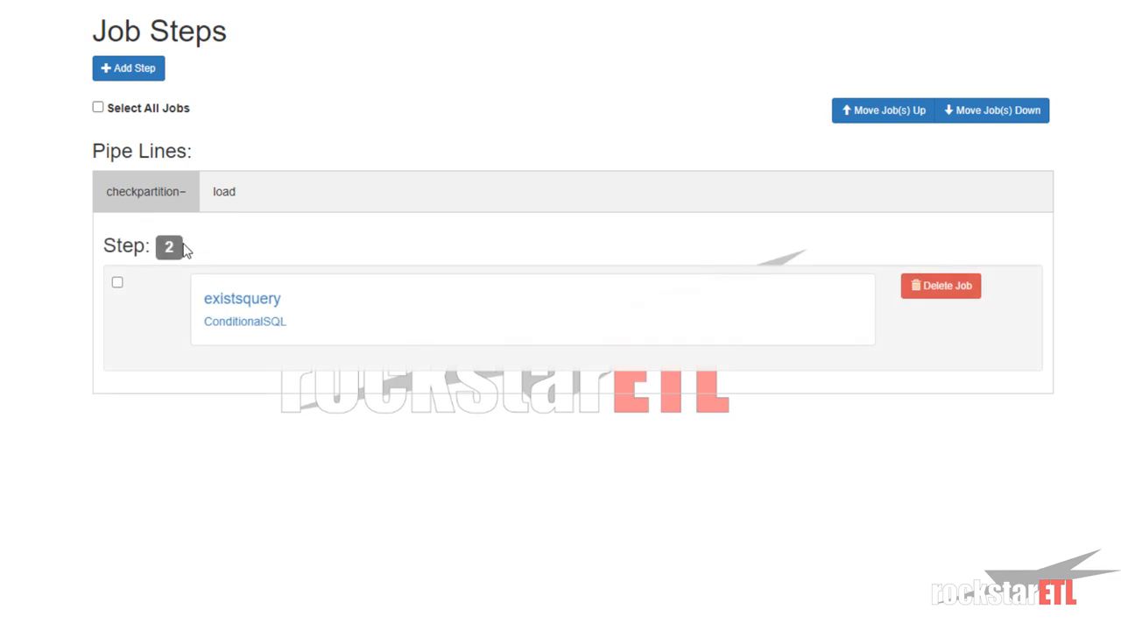
pyautogui.click(118, 283)
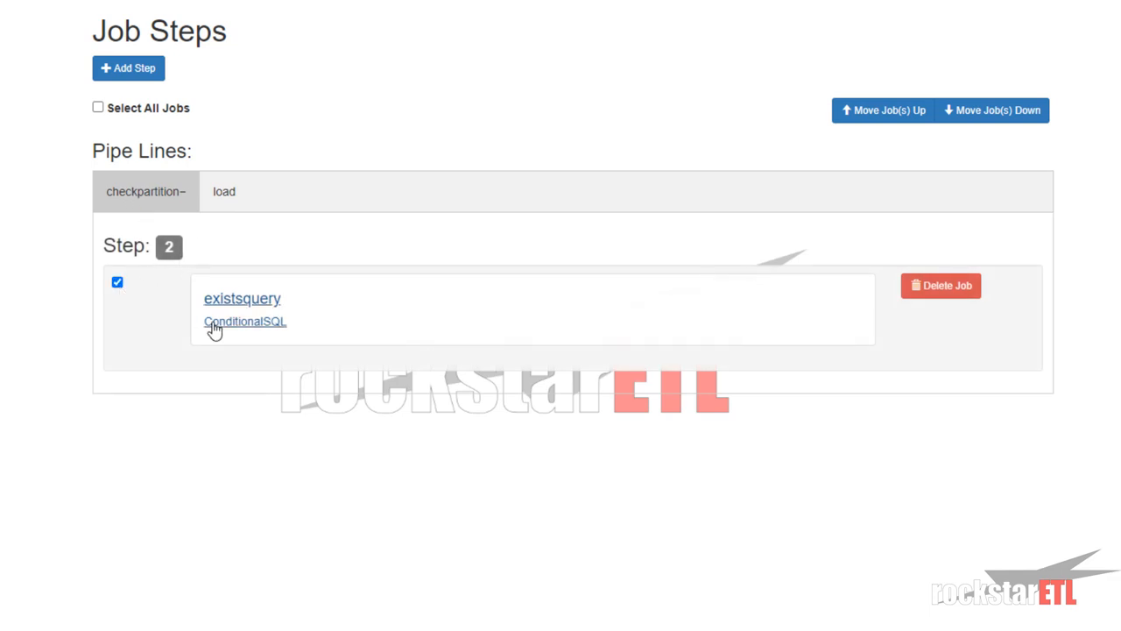
pyautogui.click(872, 118)
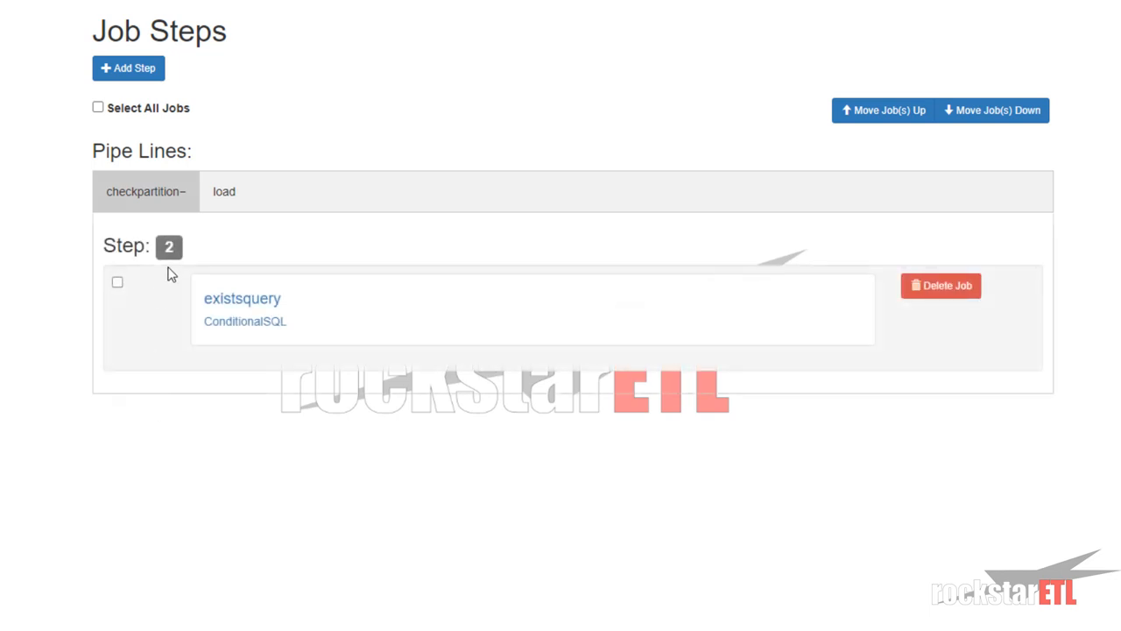
# Open the existsquery job in the checkpartition pipeline, set its step number to 1 and save it.
pyautogui.click(241, 321)
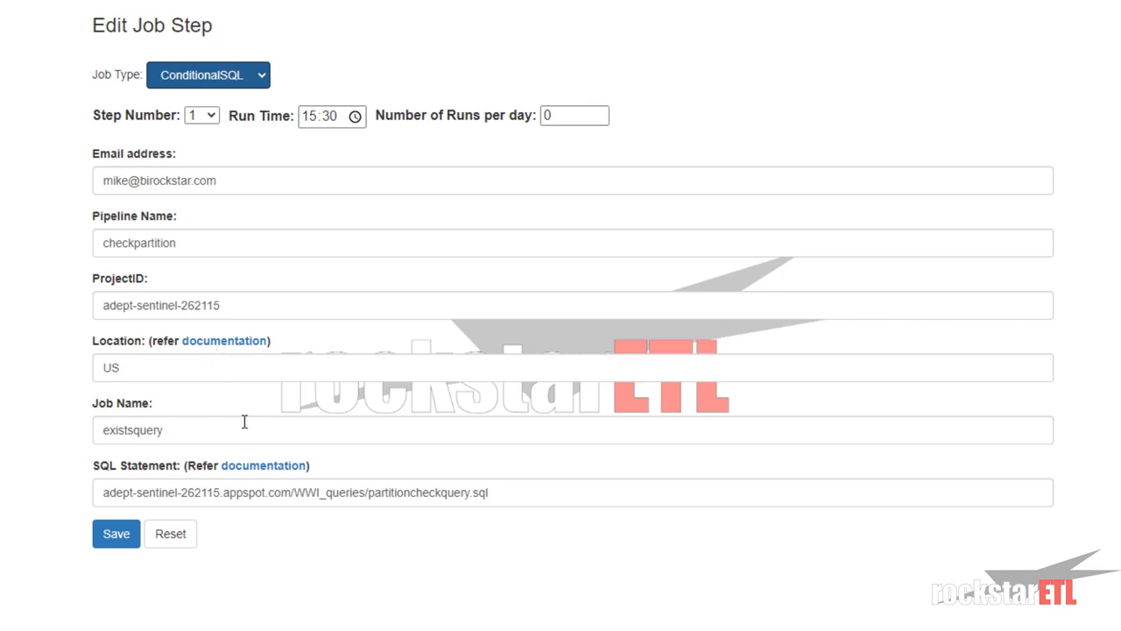
pyautogui.click(247, 78)
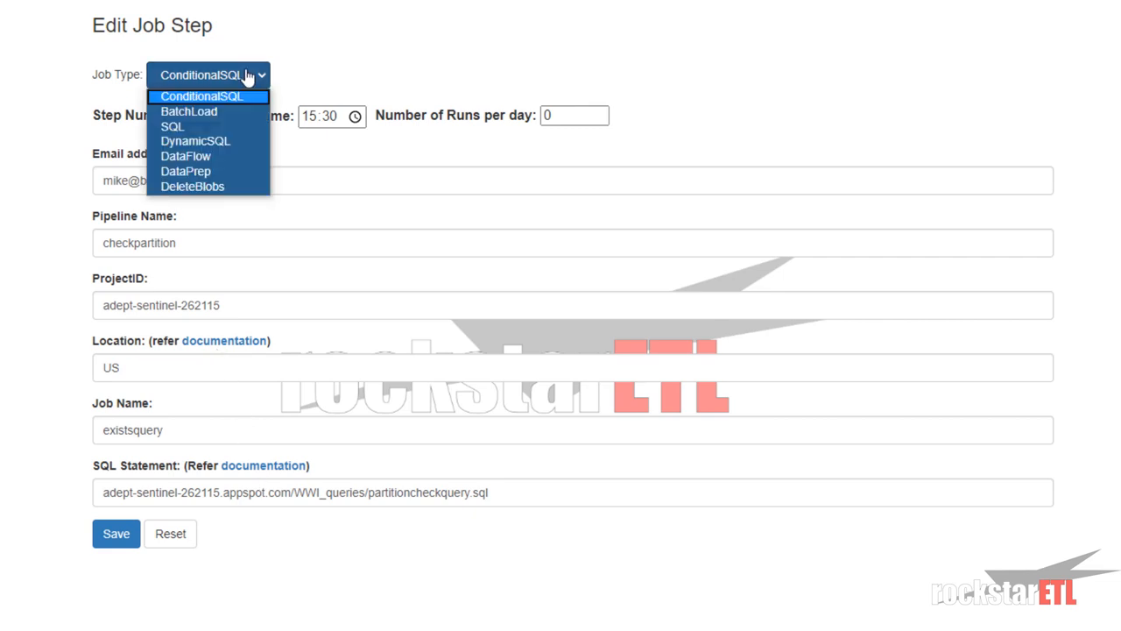
pyautogui.click(249, 77)
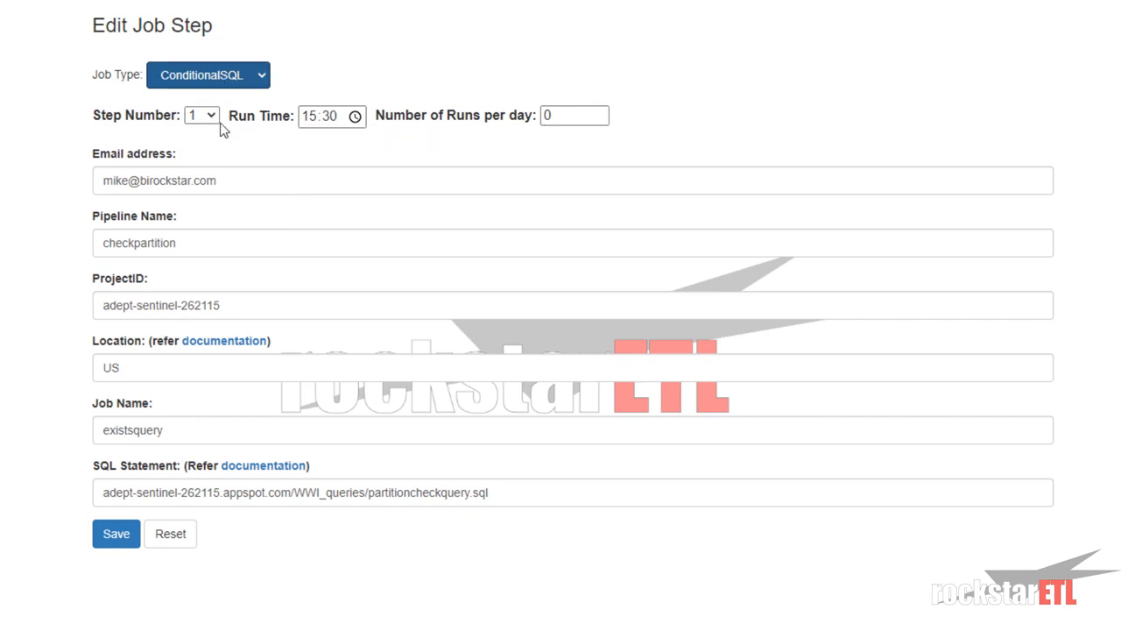
pyautogui.click(127, 540)
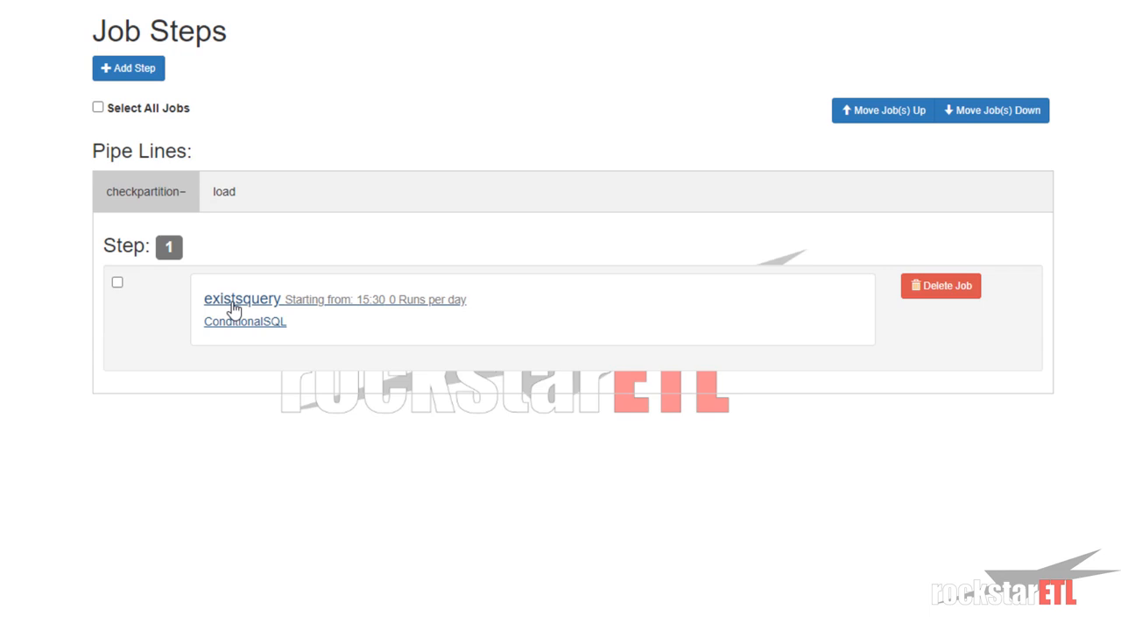
# Change the existsquery job's pipeline name from checkpartition to load and save it.
pyautogui.click(235, 307)
pyautogui.moveTo(179, 243); pyautogui.dragTo(117, 223)
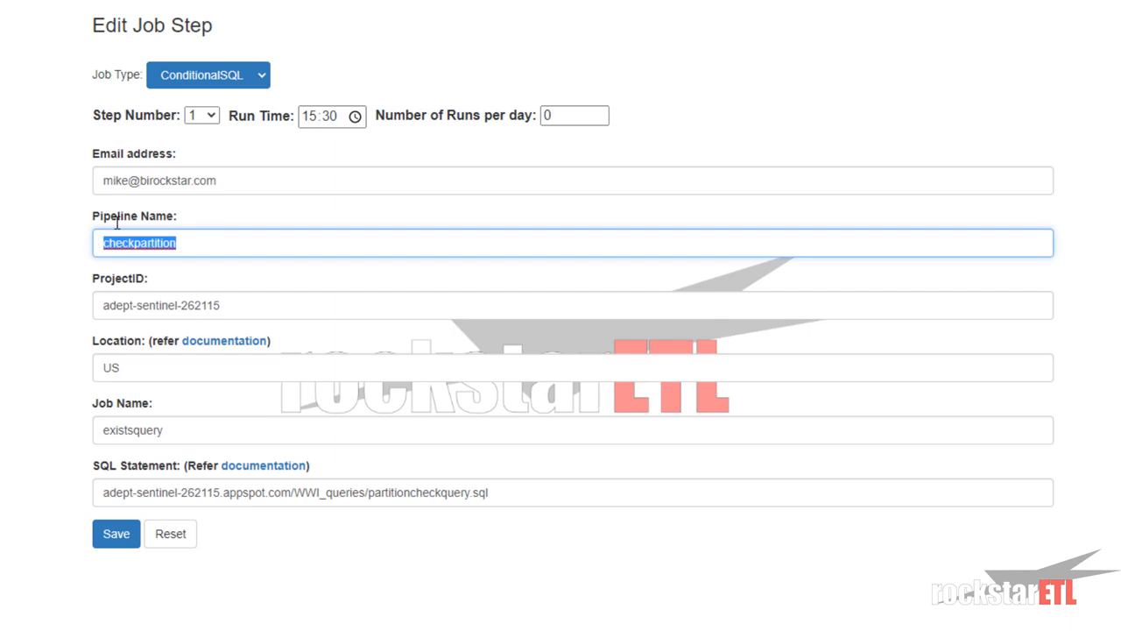
pyautogui.write('load')
pyautogui.click(111, 541)
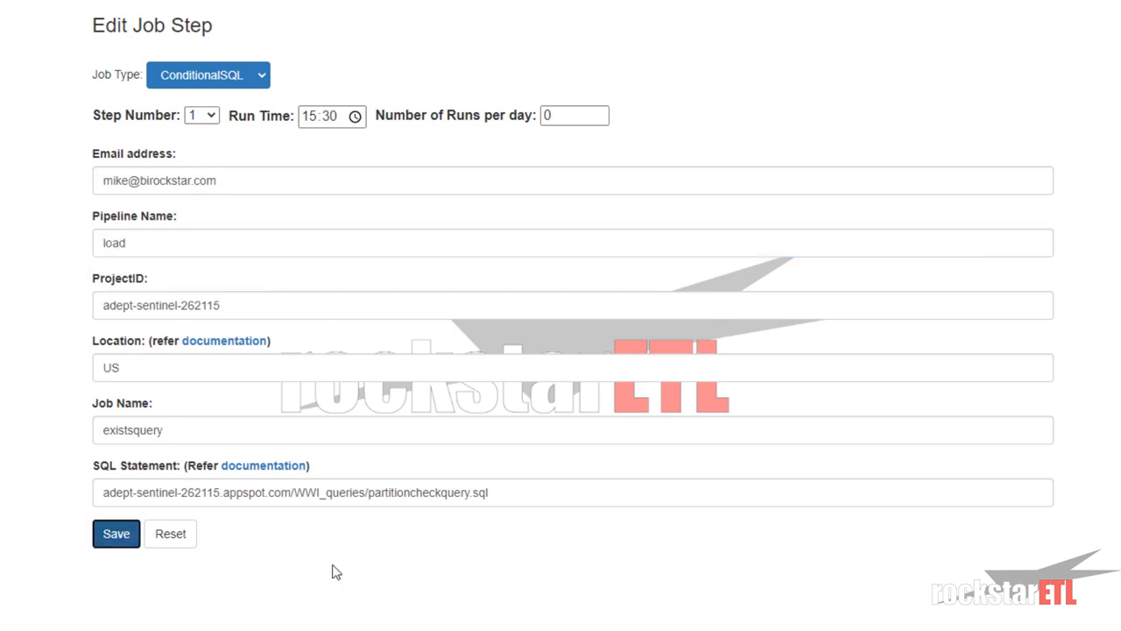
# Move the loadsales job down to step 2 of the load pipeline, below the existsquery job.
pyautogui.click(109, 206)
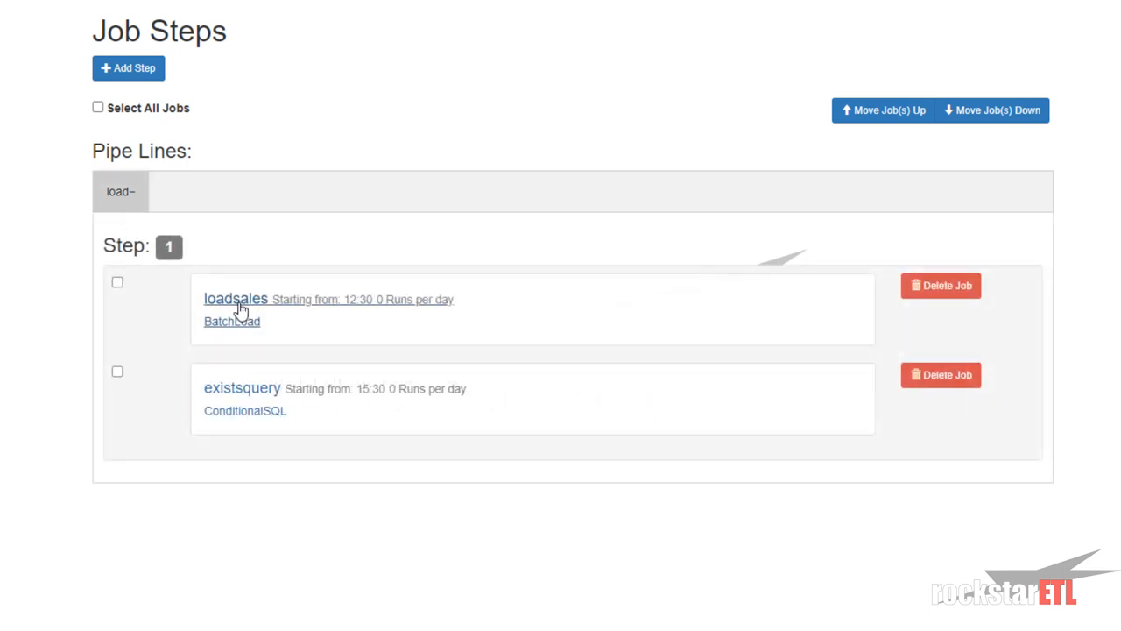
pyautogui.click(117, 283)
pyautogui.click(996, 125)
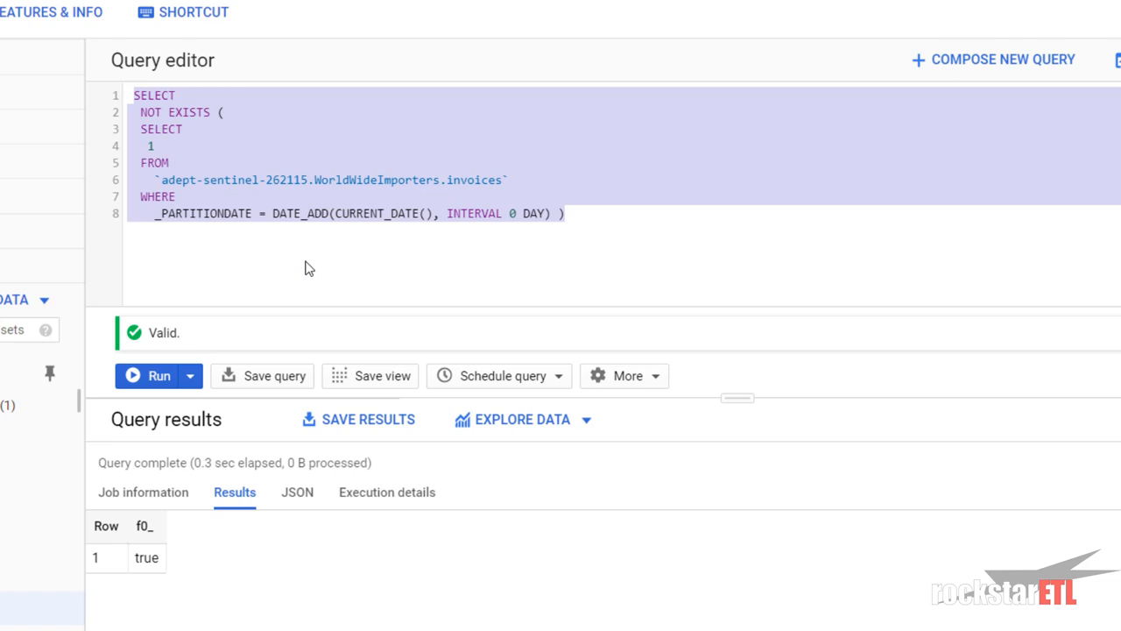
# Switch to BigQuery, run the NOT EXISTS partition query, change its interval to -1 day and run it again.
pyautogui.click(305, 268)
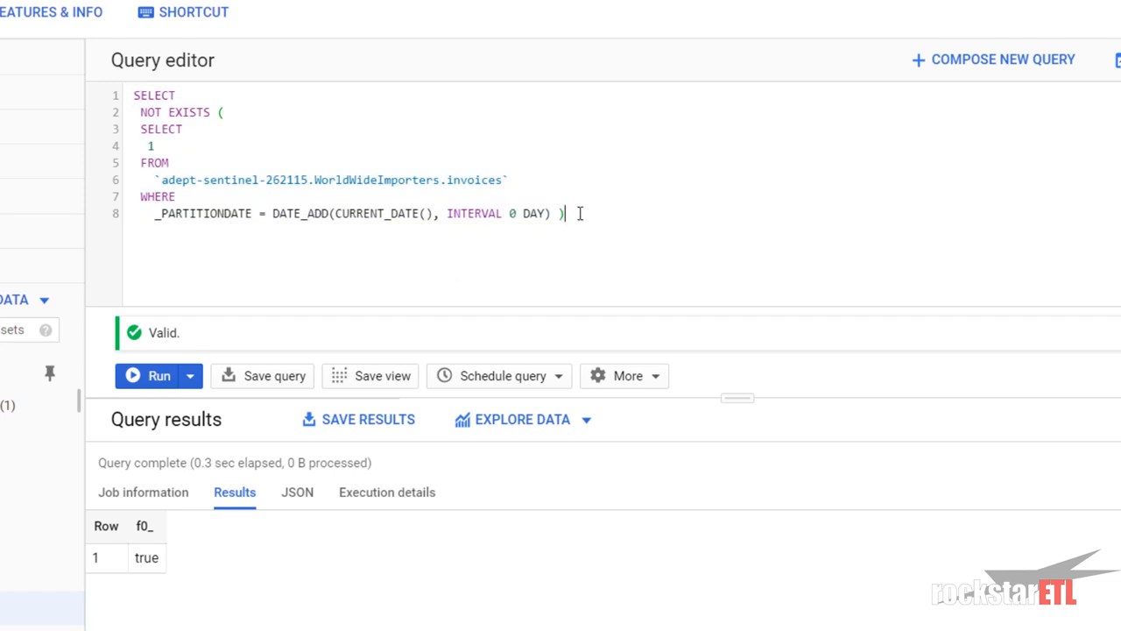
pyautogui.hotkey('ctrl', 'Return')
pyautogui.click(514, 217)
pyautogui.click(513, 217)
pyautogui.press('Delete')
pyautogui.write('-1')
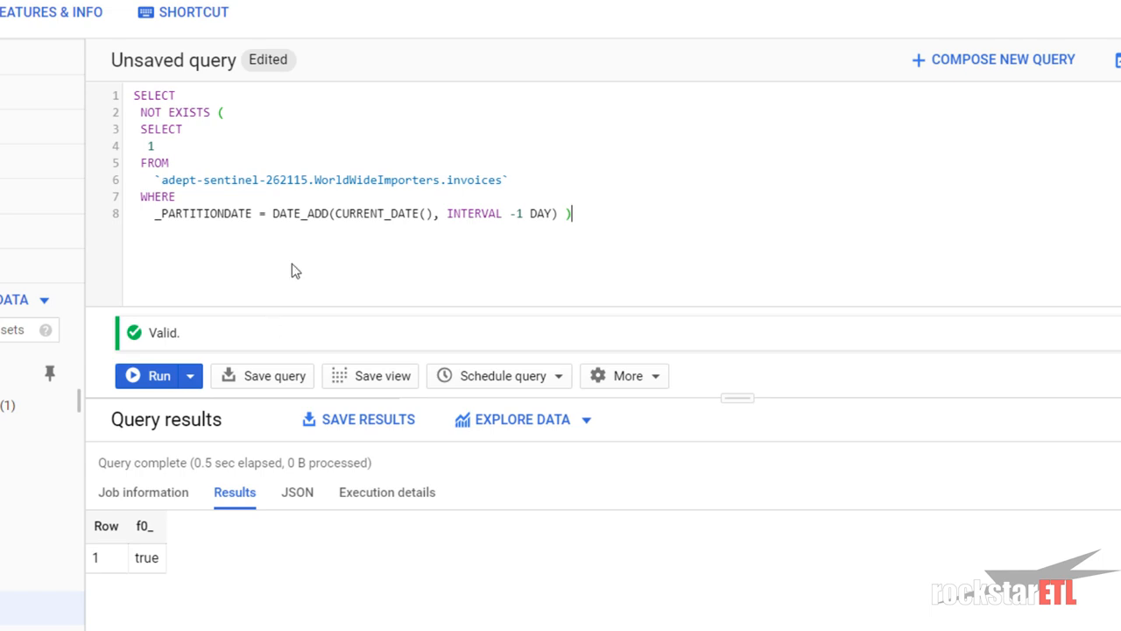
pyautogui.hotkey('ctrl', 'Return')
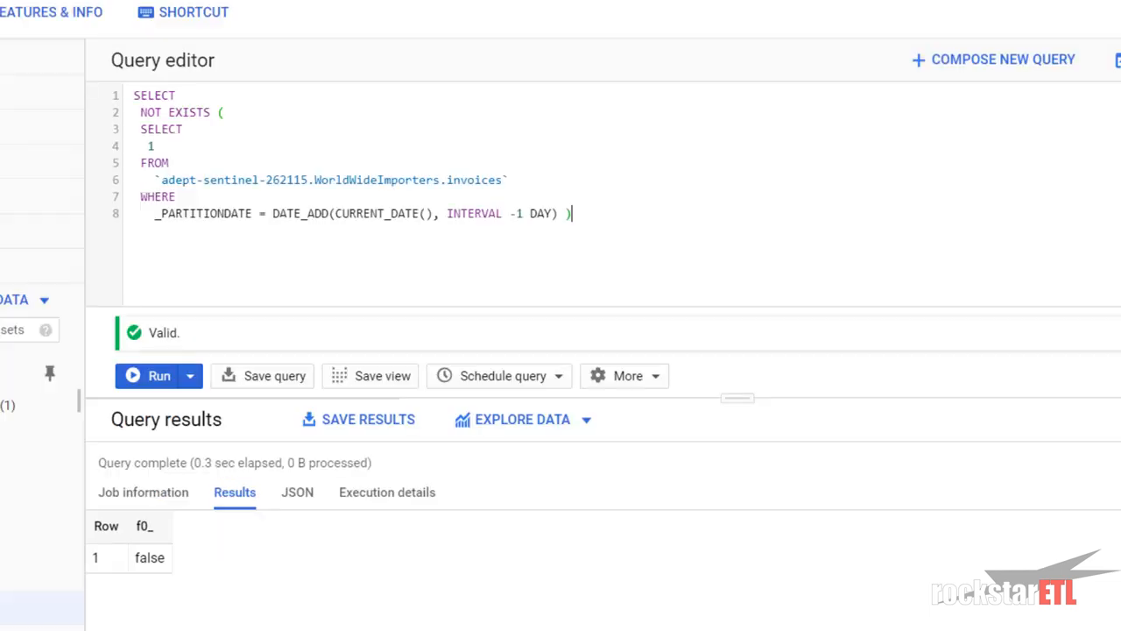
# Set the interval in the NOT EXISTS partition query back to 0 days.
pyautogui.click(515, 213)
pyautogui.press('BackSpace')
pyautogui.press('BackSpace')
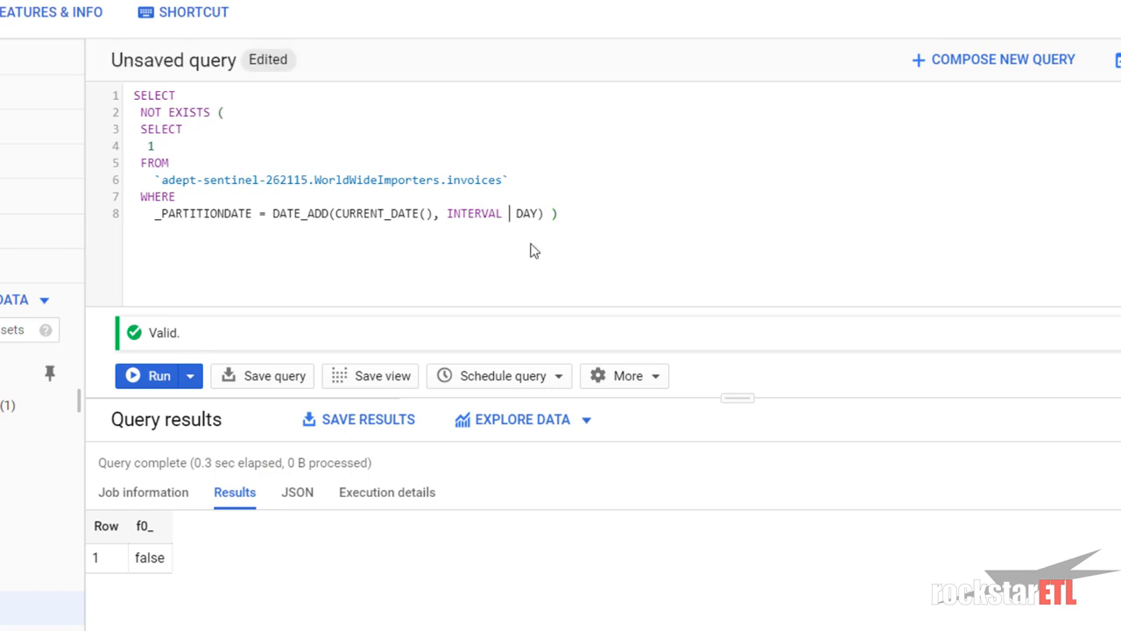
pyautogui.write('0')
pyautogui.click(531, 245)
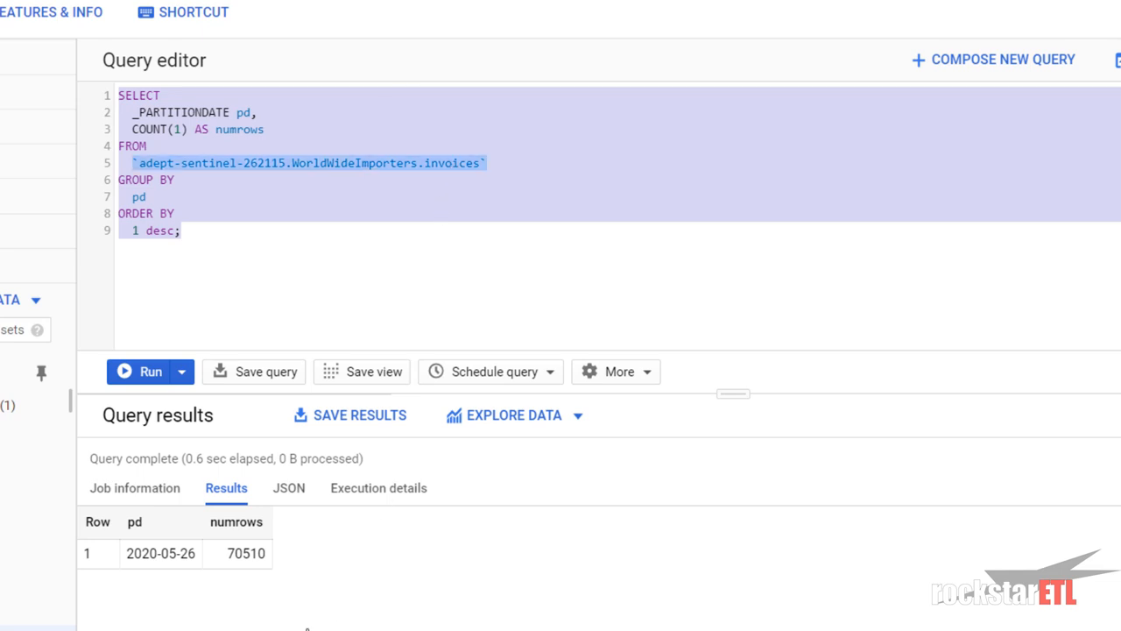
# Open the invoices table from the partition count query and examine its table details and partitioning settings.
pyautogui.keyDown('ctrl'); pyautogui.click(458, 161); pyautogui.keyUp('ctrl')
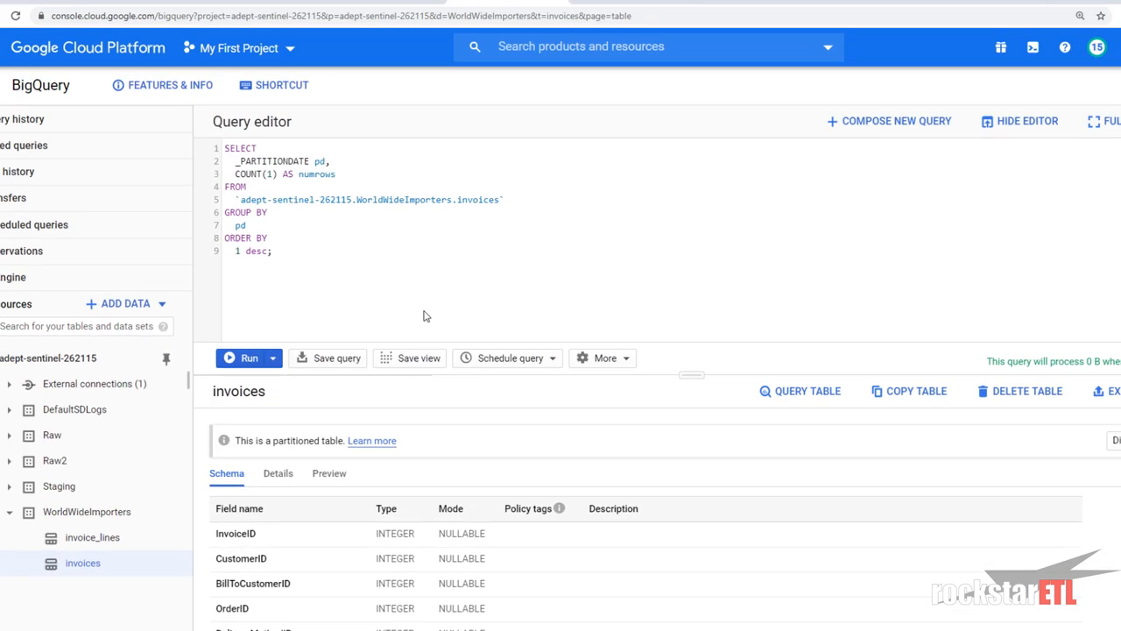
pyautogui.moveTo(692, 372); pyautogui.dragTo(690, 305)
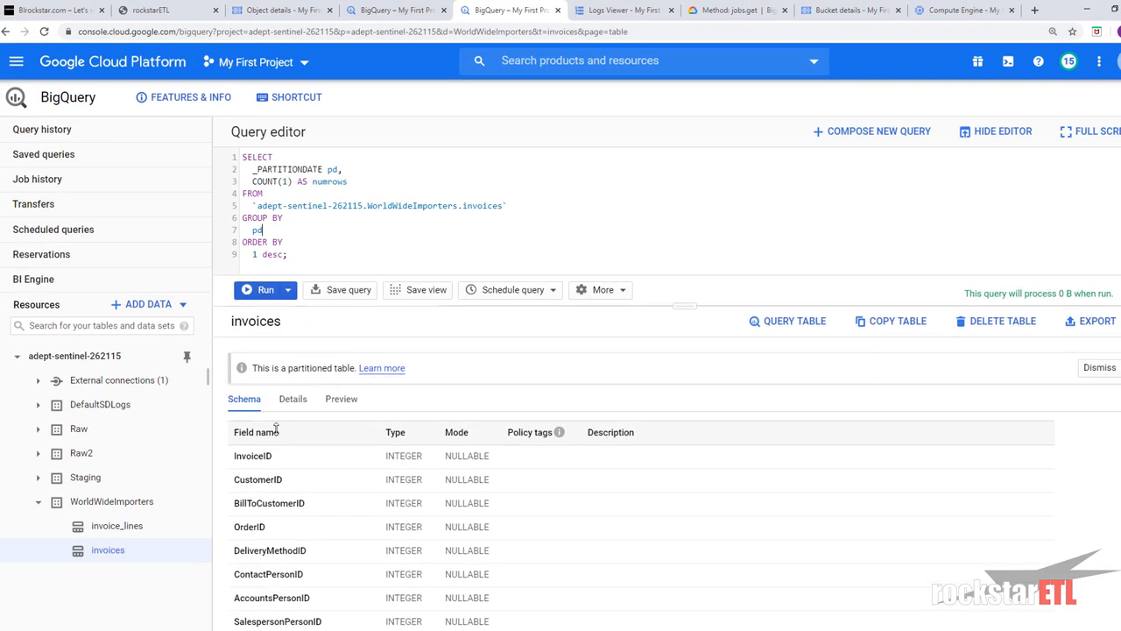
pyautogui.click(294, 400)
pyautogui.scroll(-3, 360, 576)
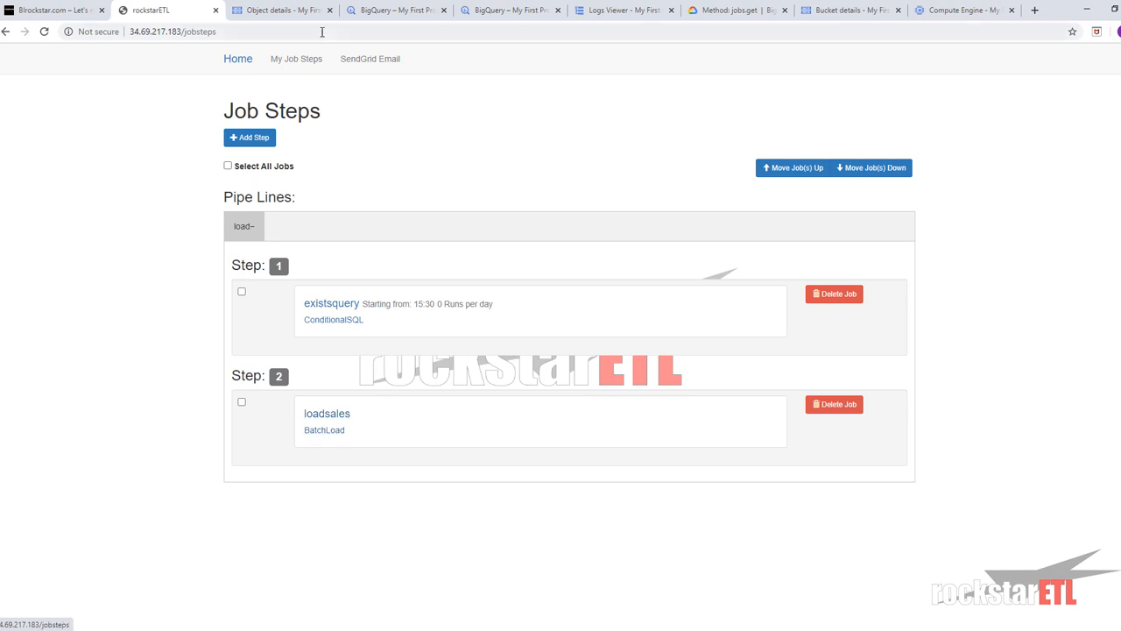
# Run the invoices row count per partition date query and compare its results with the NOT EXISTS check.
pyautogui.click(389, 8)
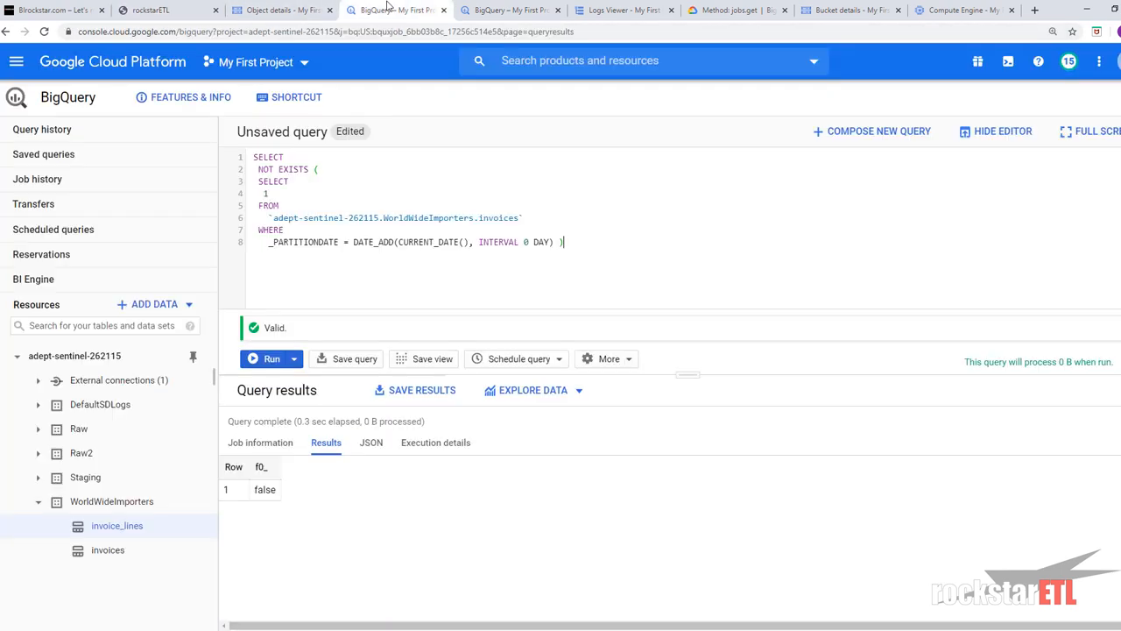
pyautogui.click(488, 7)
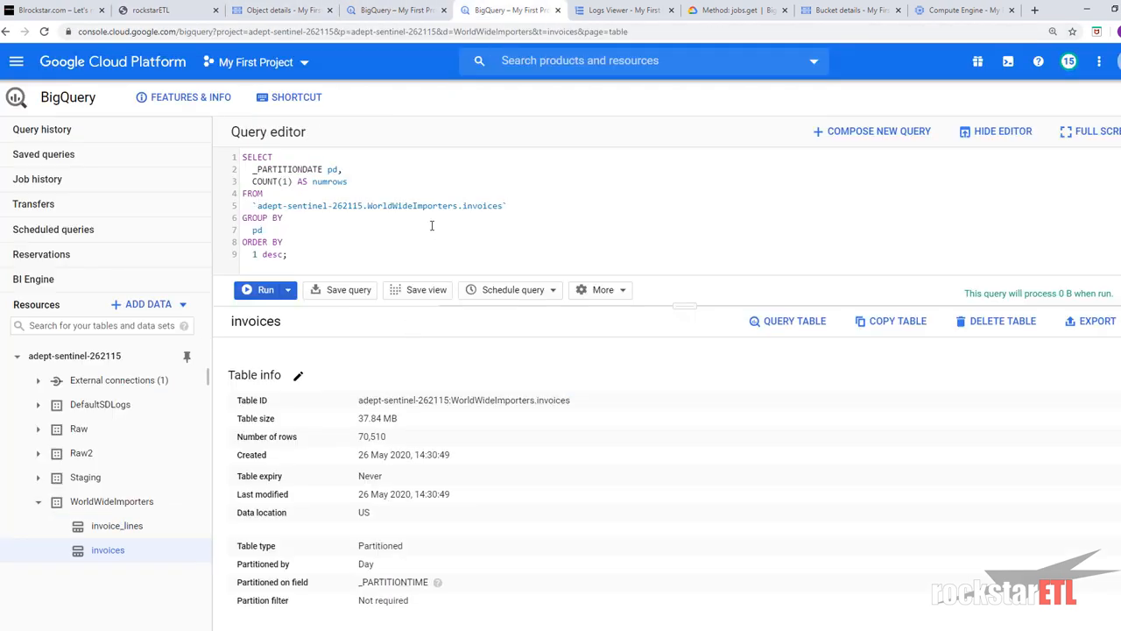
pyautogui.hotkey('ctrl', 'Return')
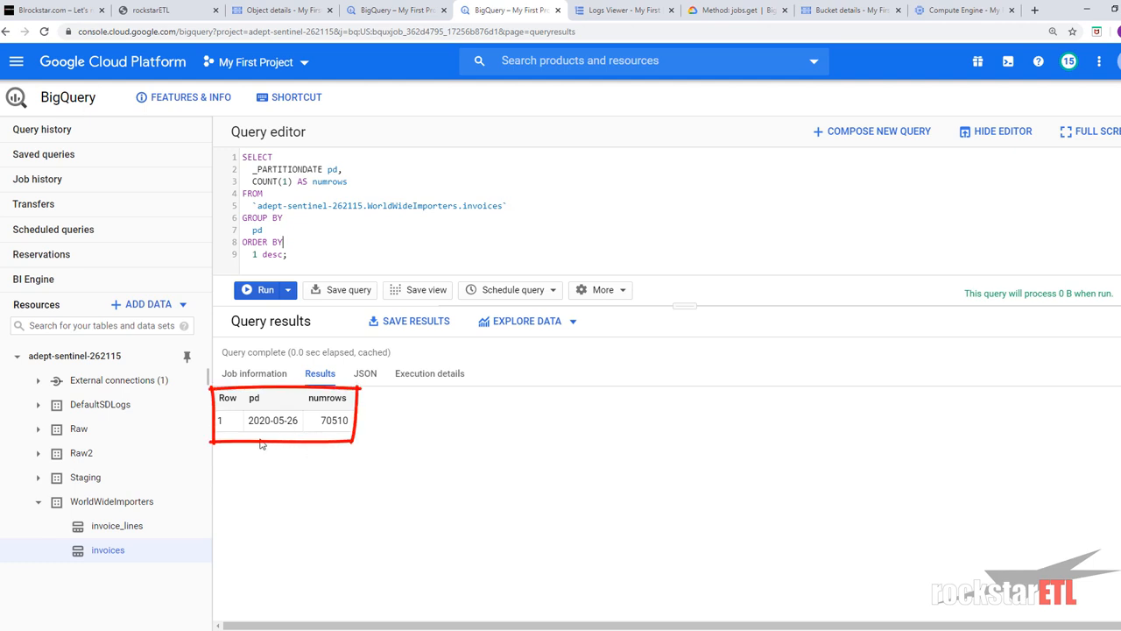
pyautogui.click(184, 9)
pyautogui.click(390, 8)
pyautogui.click(498, 9)
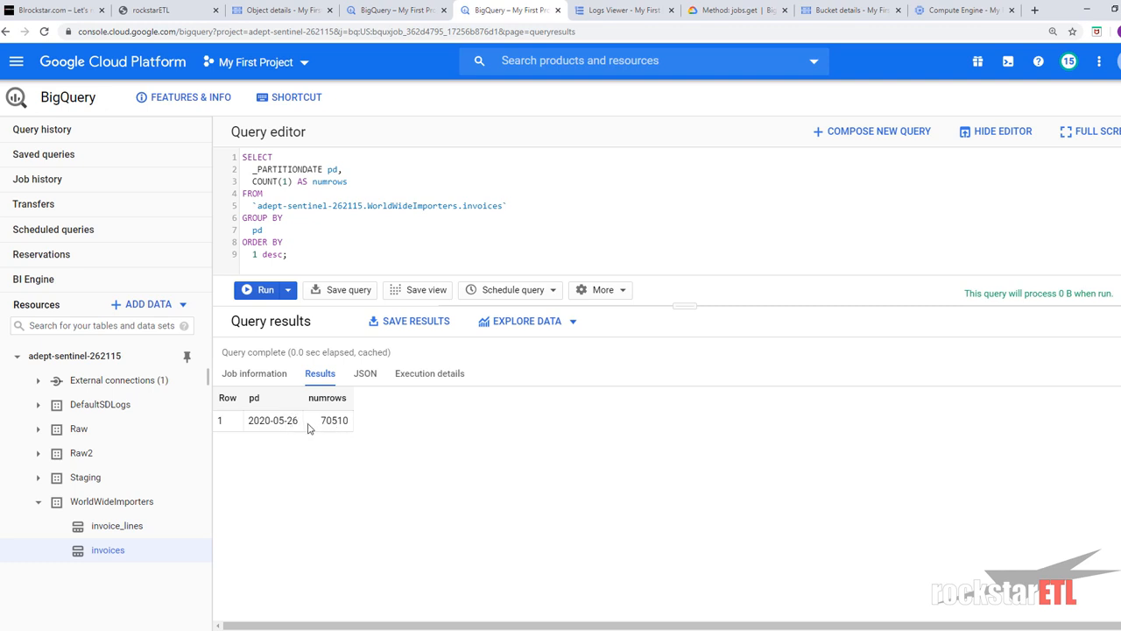
# Switch to rockstarETL, set the existsquery job step to 96 runs per day with run time 15:40, and save it.
pyautogui.click(154, 9)
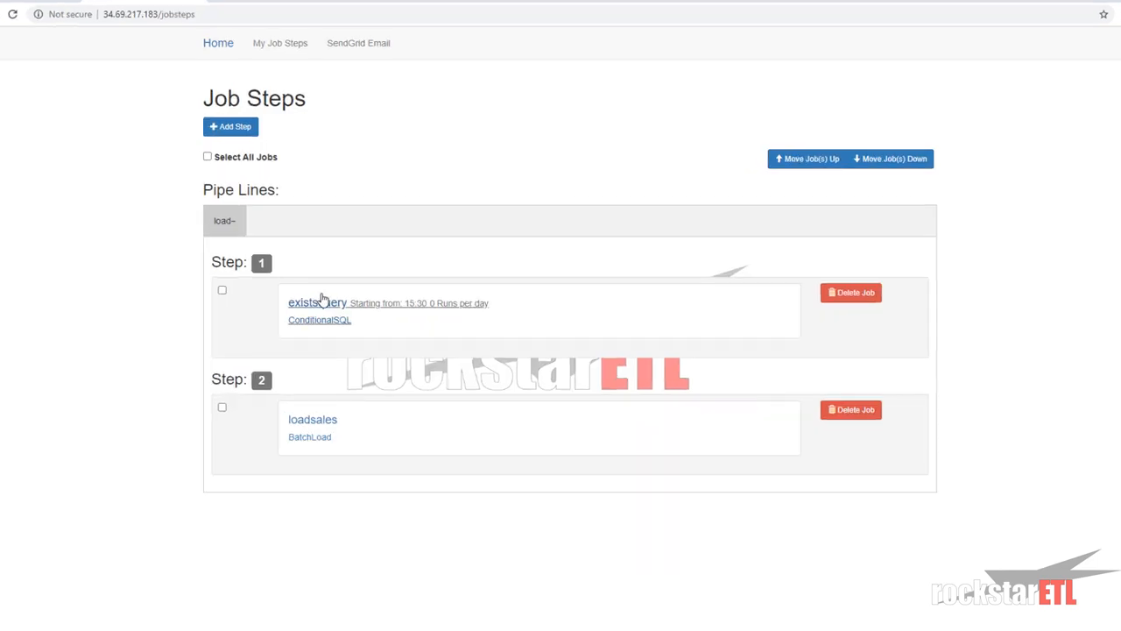
pyautogui.click(331, 303)
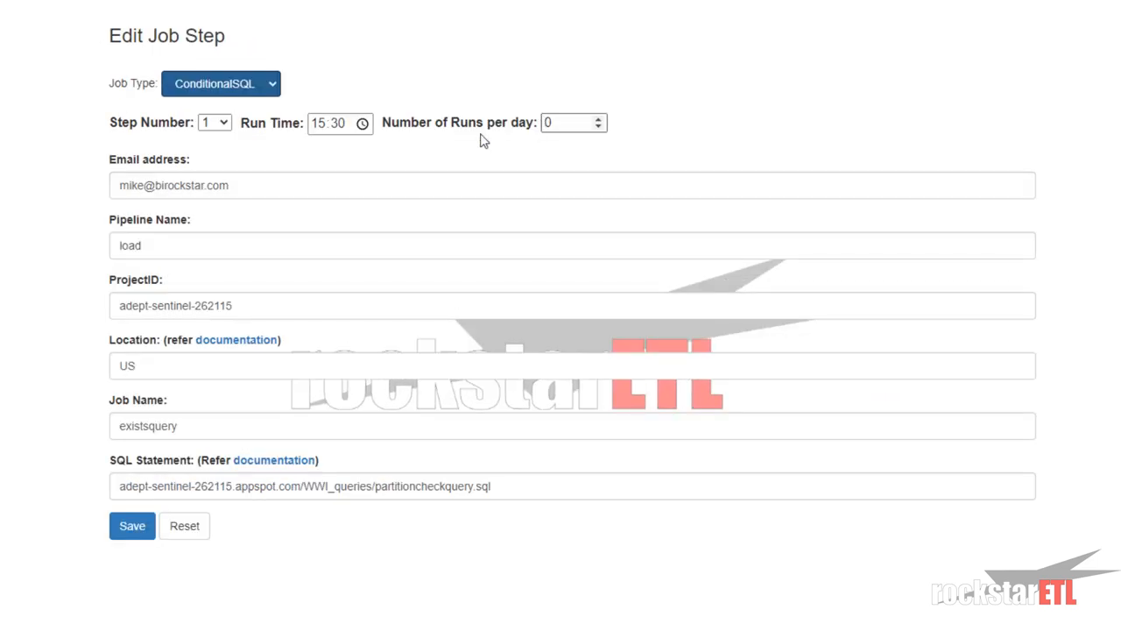
pyautogui.doubleClick(562, 123)
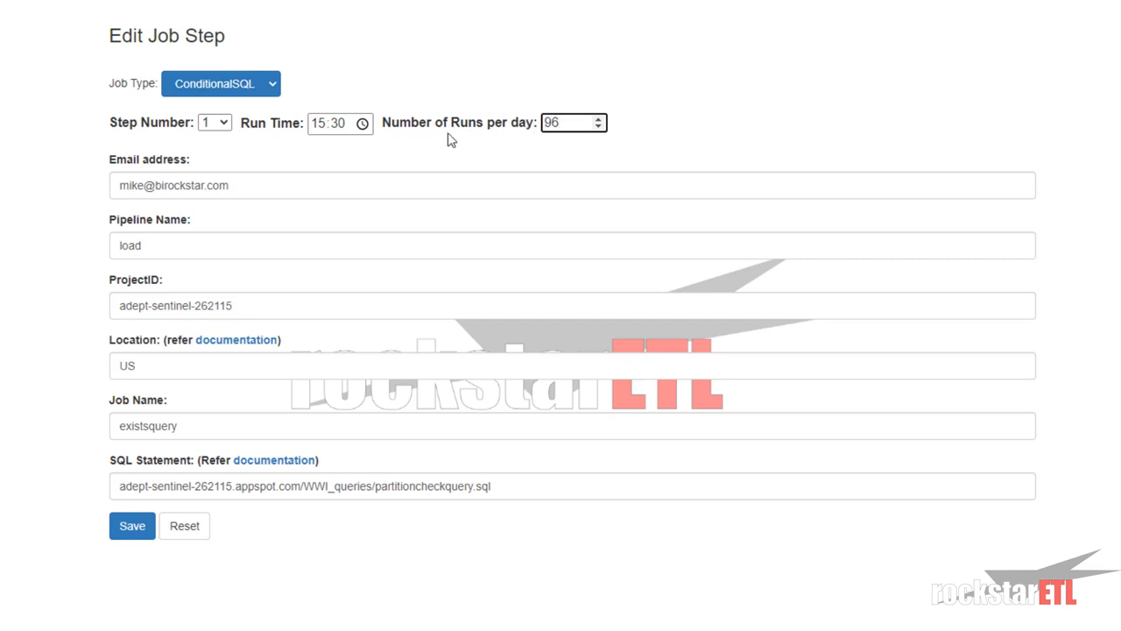
pyautogui.click(340, 125)
pyautogui.write('40')
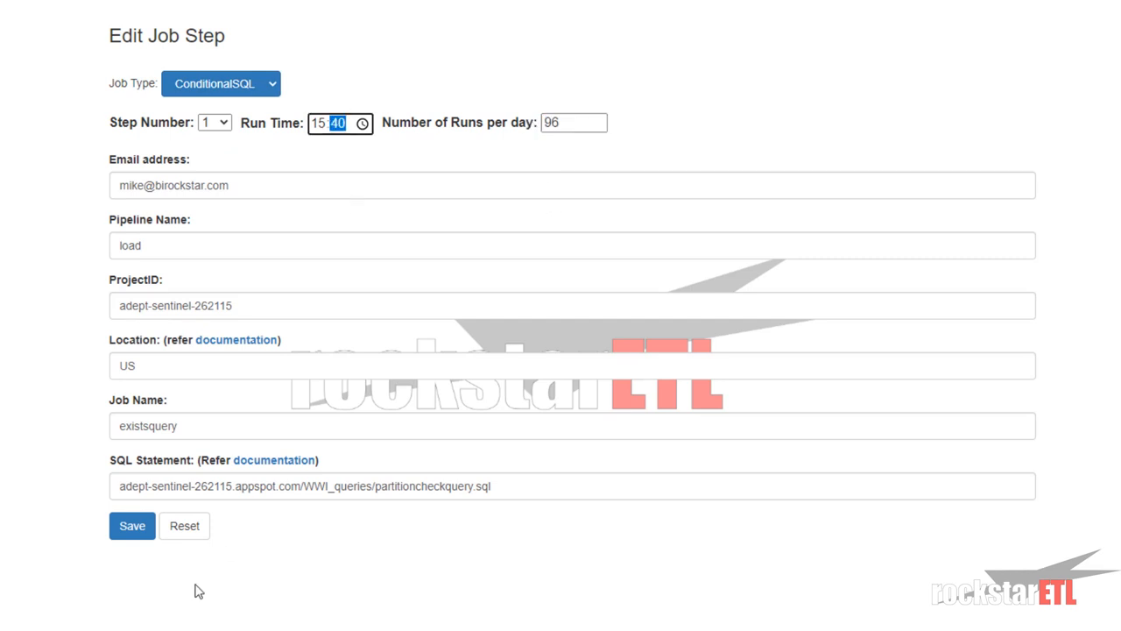
pyautogui.click(145, 527)
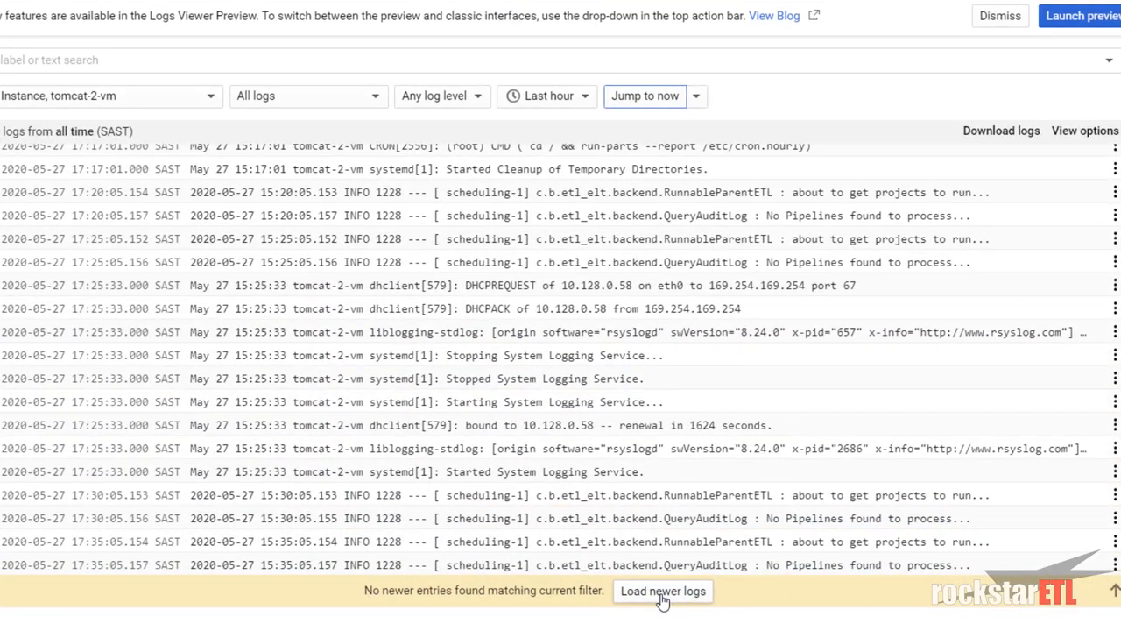
# Load newer logs for tomcat-2-vm and examine the start of pipeline step 1 and the NOT EXISTS query it submits.
pyautogui.click(663, 592)
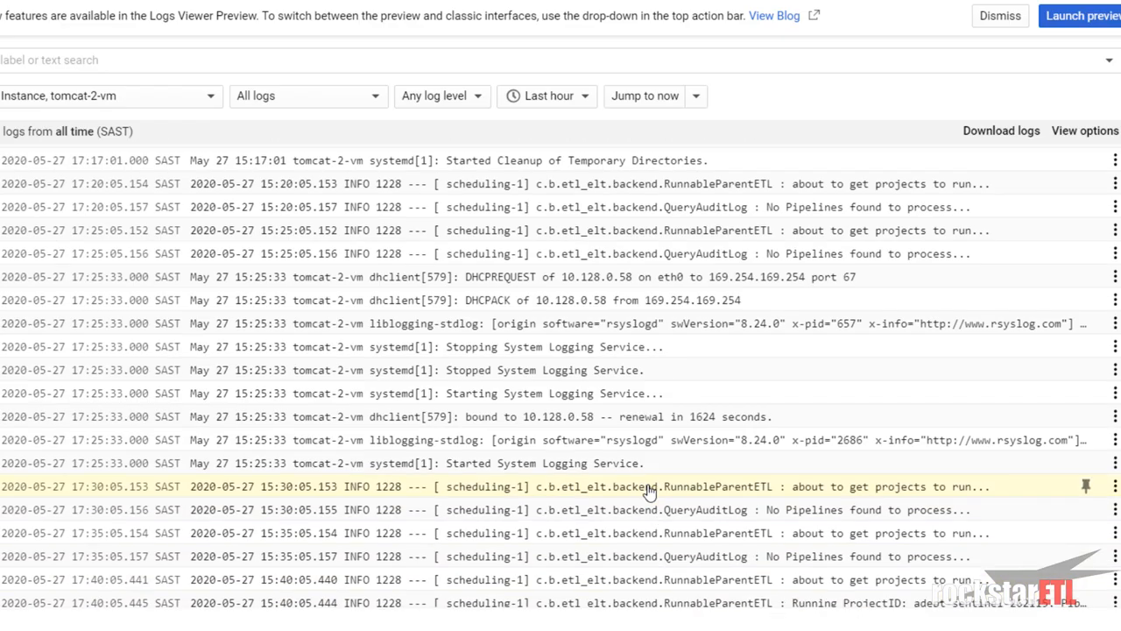
pyautogui.scroll(-5, 649, 493)
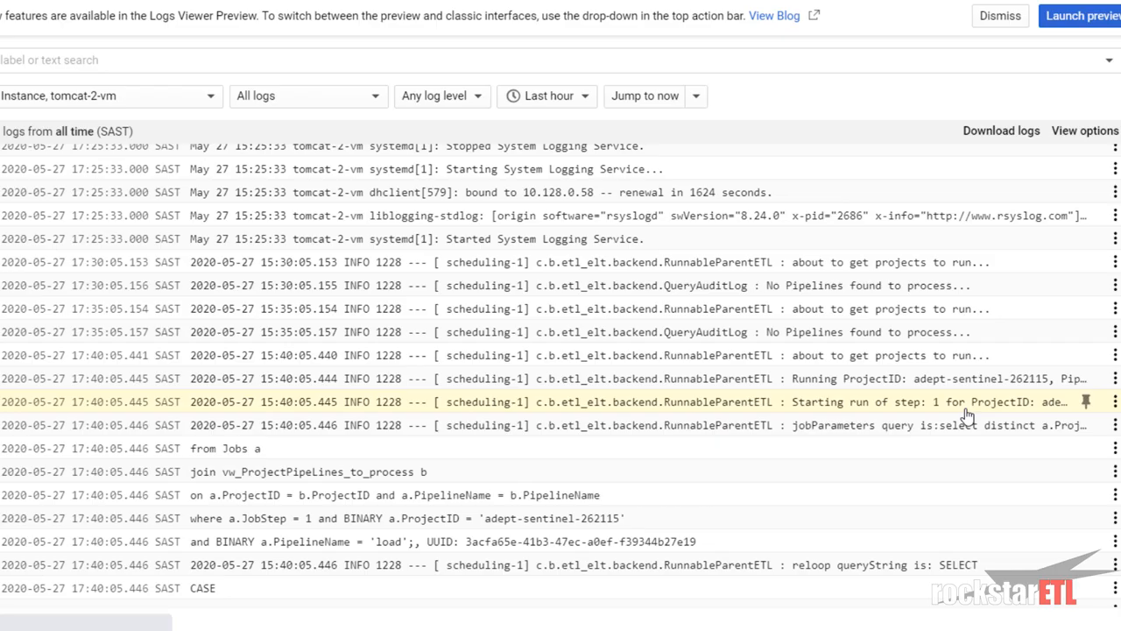
pyautogui.scroll(-8, 967, 414)
pyautogui.scroll(-10, 967, 414)
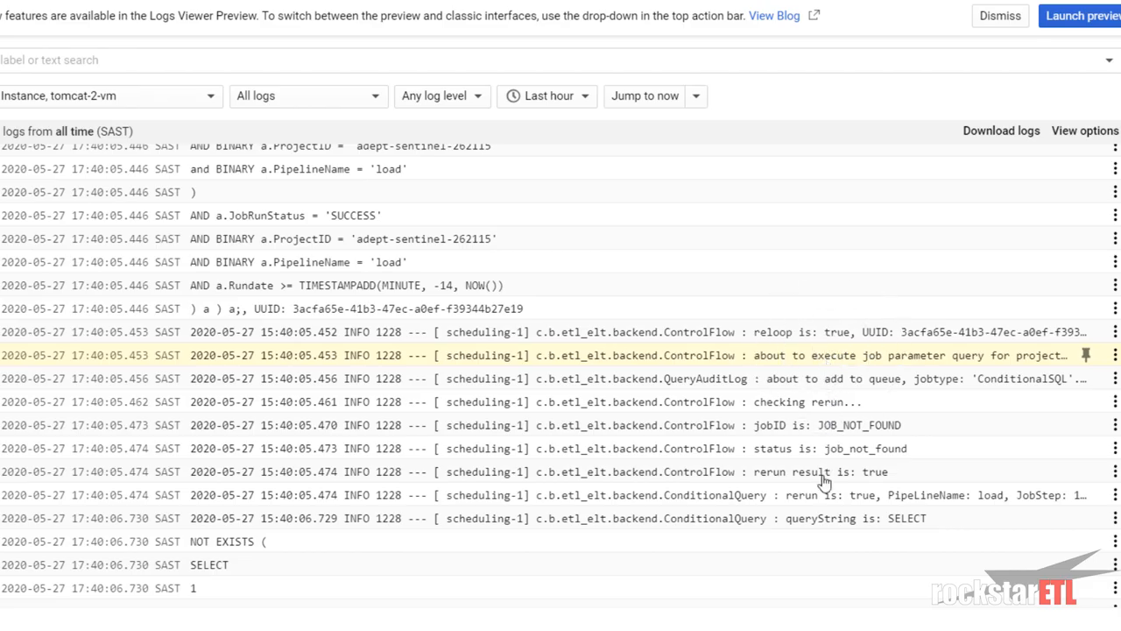
pyautogui.scroll(-7, 818, 513)
pyautogui.scroll(5, 818, 510)
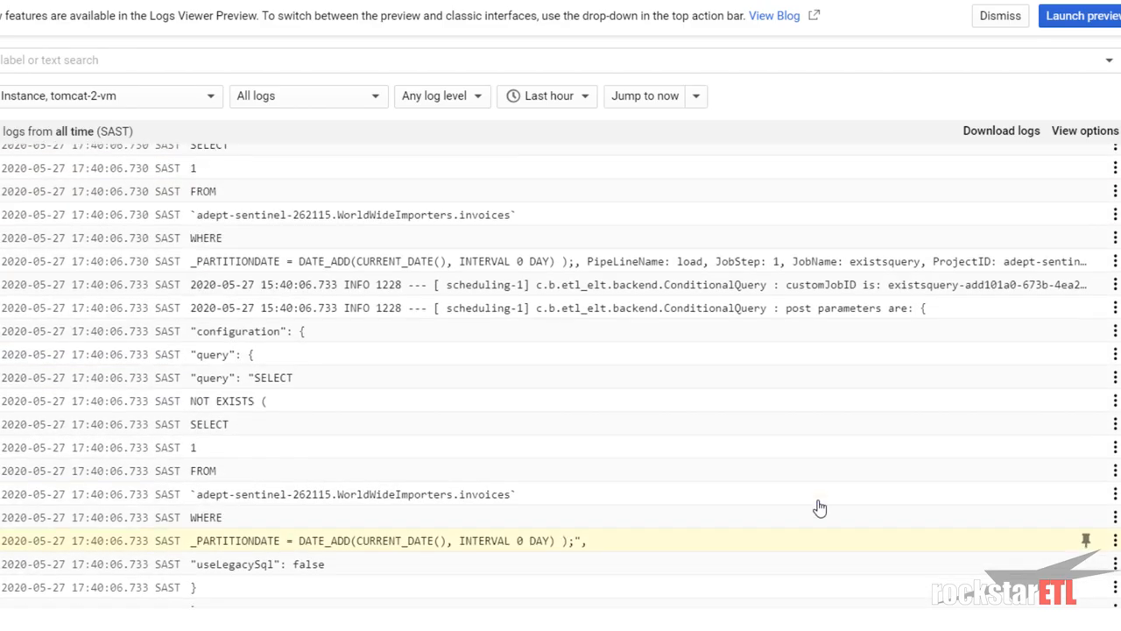
pyautogui.scroll(3, 818, 509)
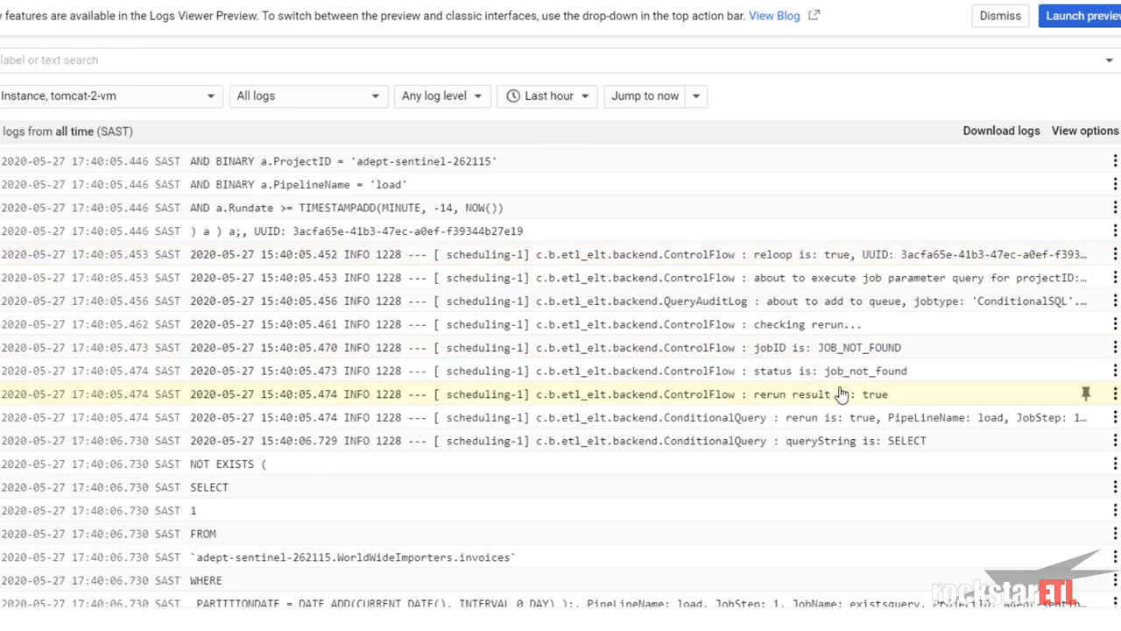
pyautogui.scroll(-5, 841, 394)
pyautogui.scroll(-7, 841, 394)
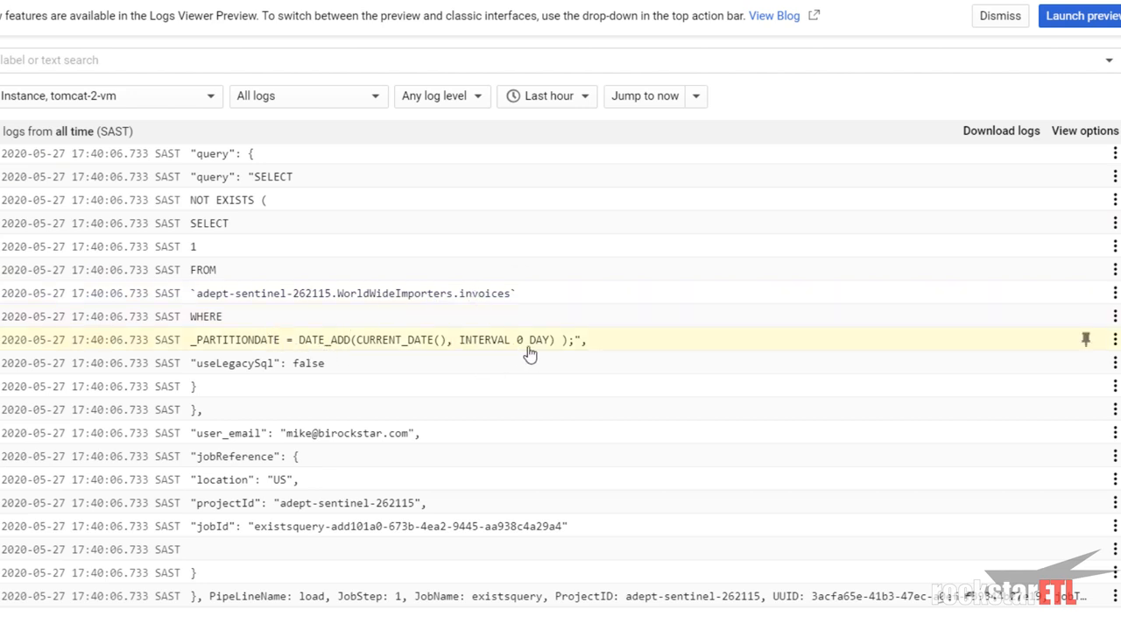
# Review the existsquery log entries for the POST response, job status, conditional query result and reloop check.
pyautogui.scroll(-3, 486, 396)
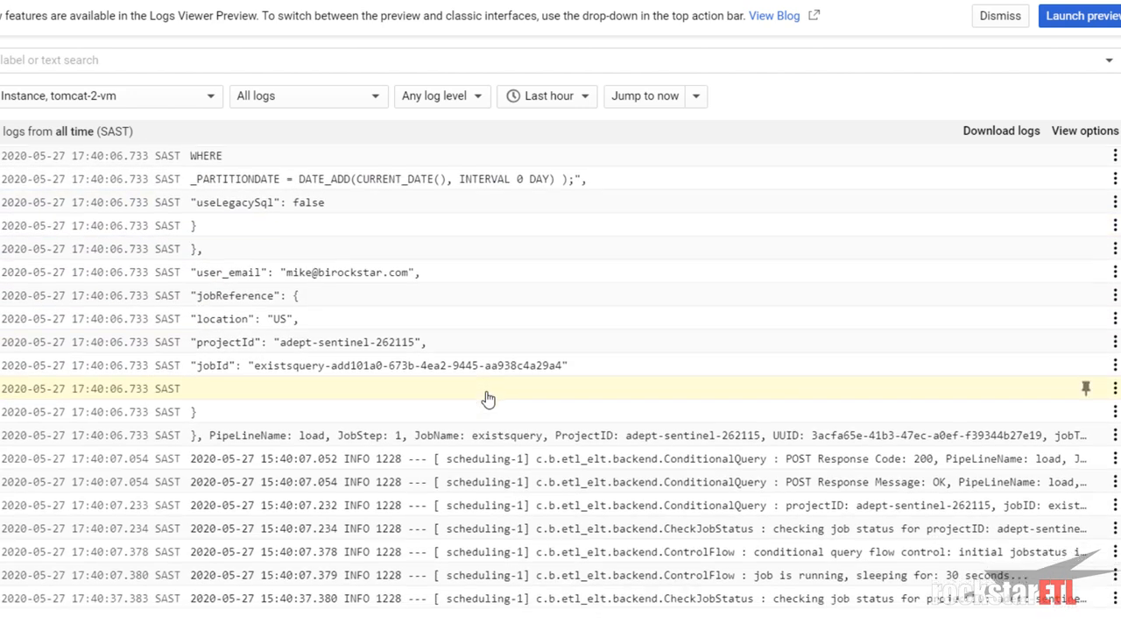
pyautogui.scroll(-1, 486, 396)
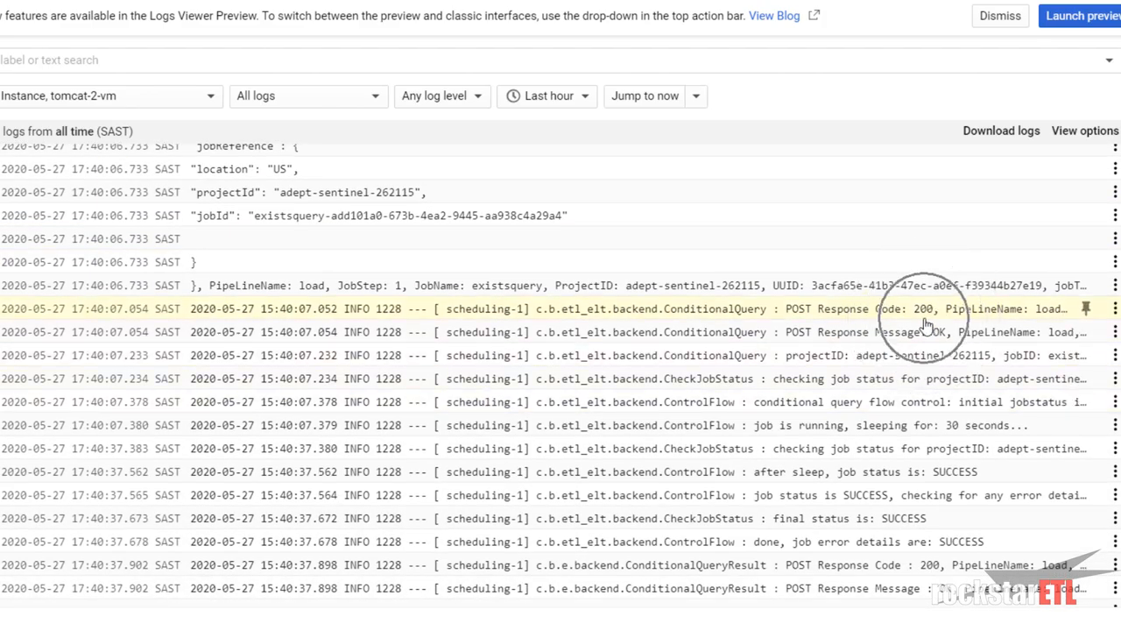
pyautogui.scroll(-2, 927, 324)
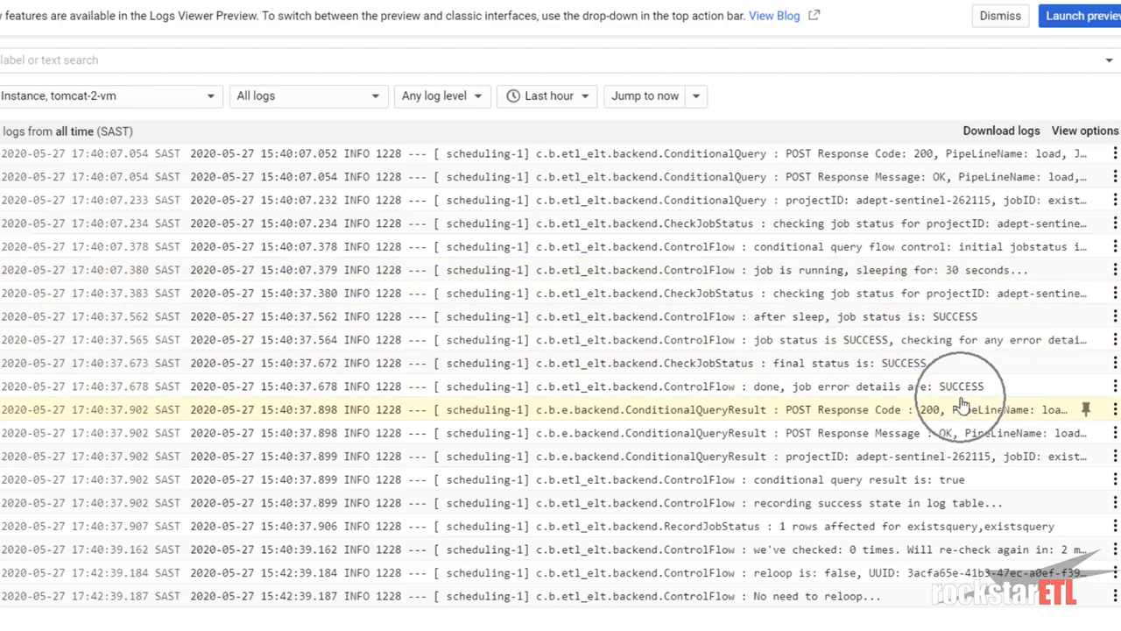
pyautogui.scroll(-2, 950, 430)
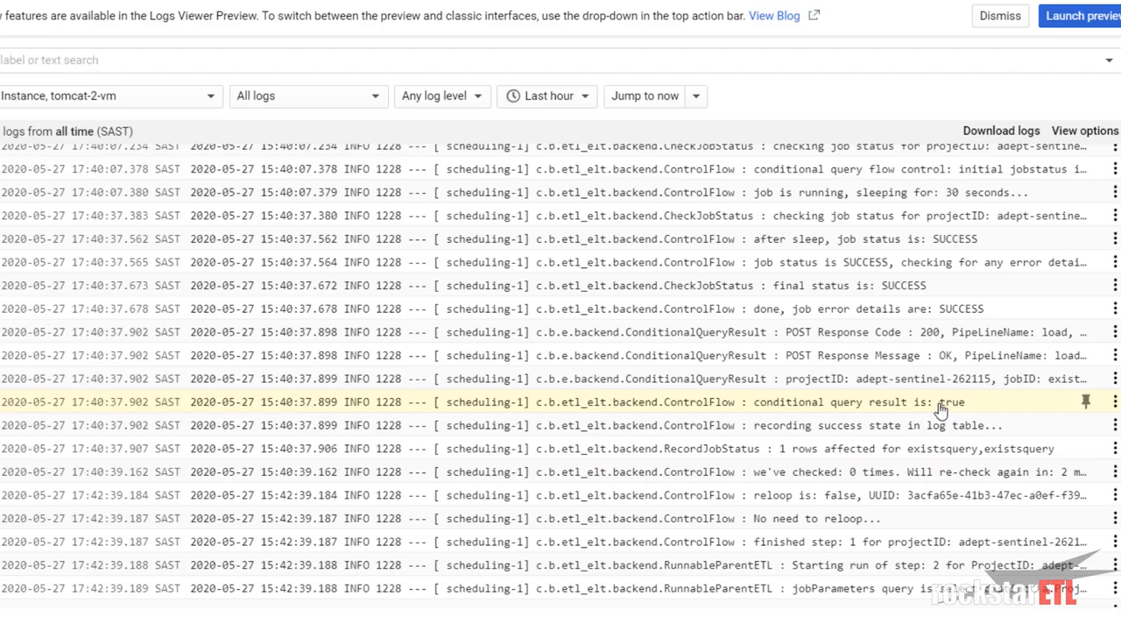
pyautogui.scroll(-1, 951, 439)
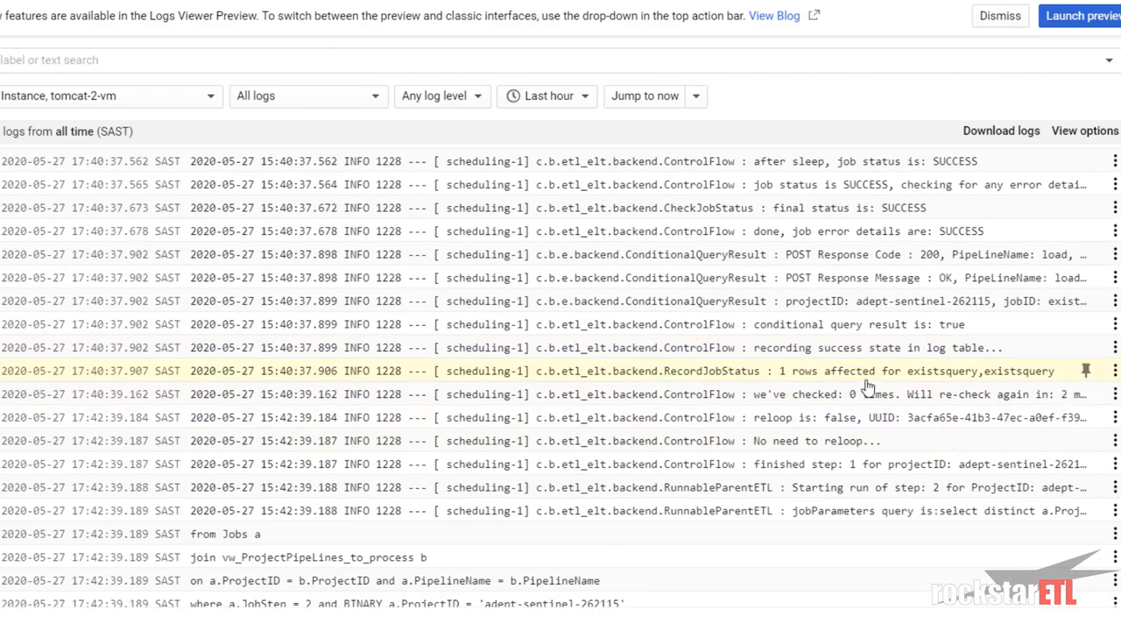
pyautogui.scroll(-1, 869, 390)
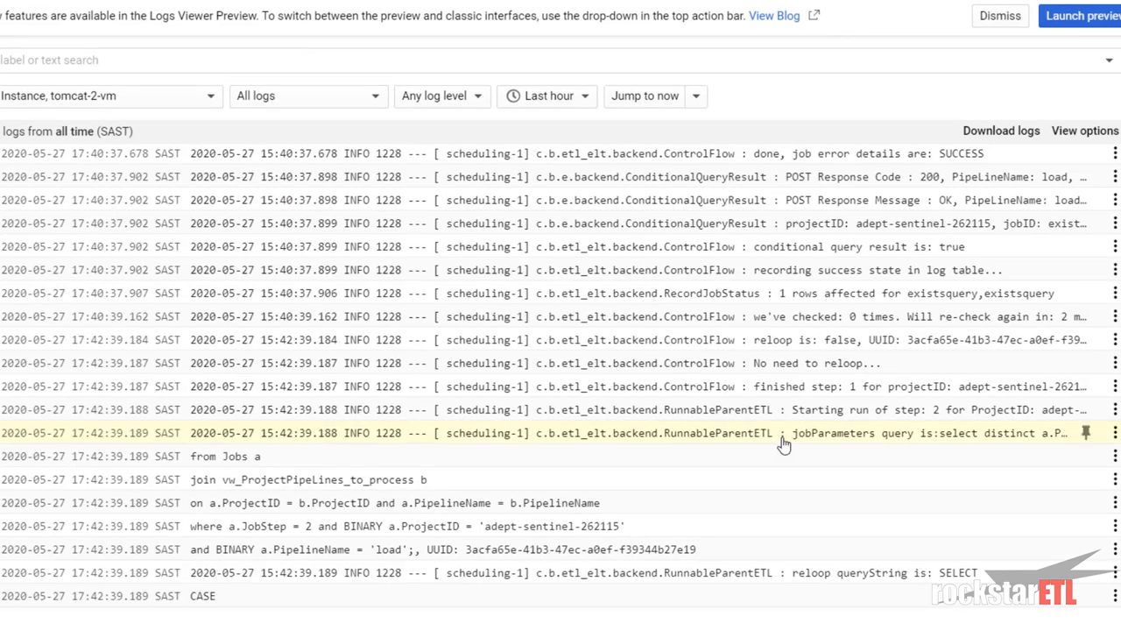
# Examine the log entries where step 2 starts, covering its reloop query, job ID, status and rerun checks.
pyautogui.scroll(-1, 783, 445)
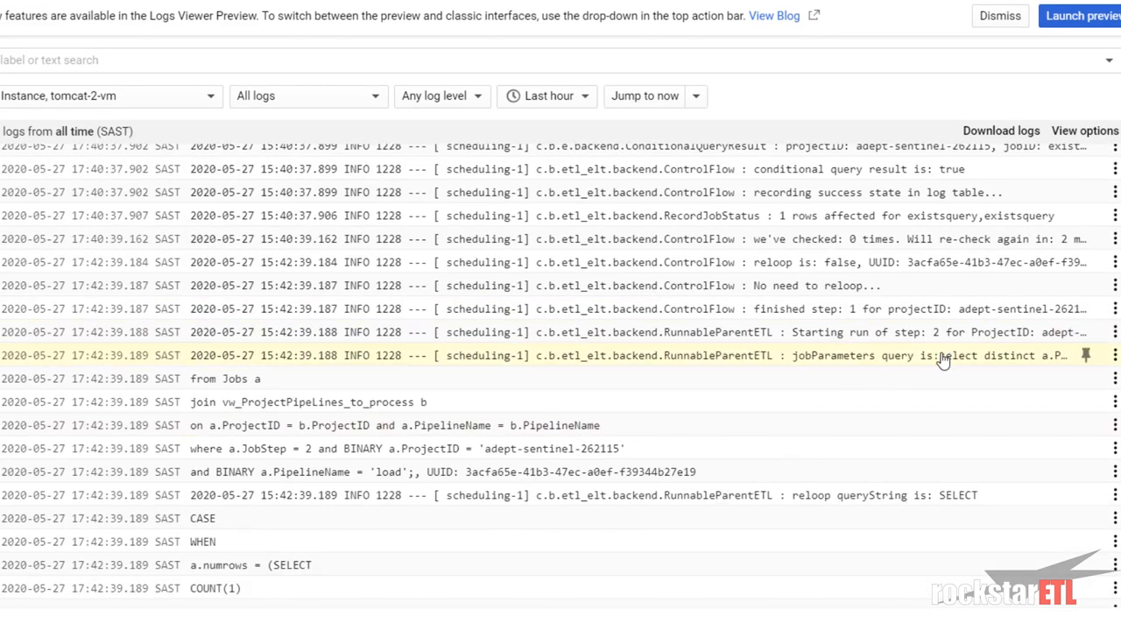
pyautogui.scroll(-5, 929, 367)
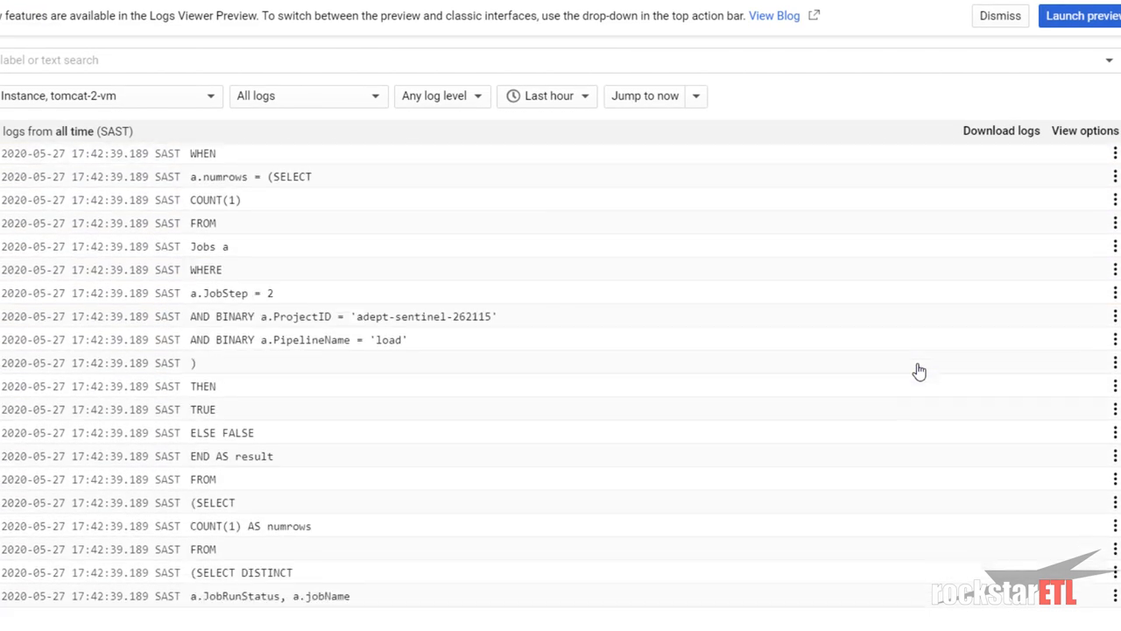
pyautogui.scroll(-12, 919, 371)
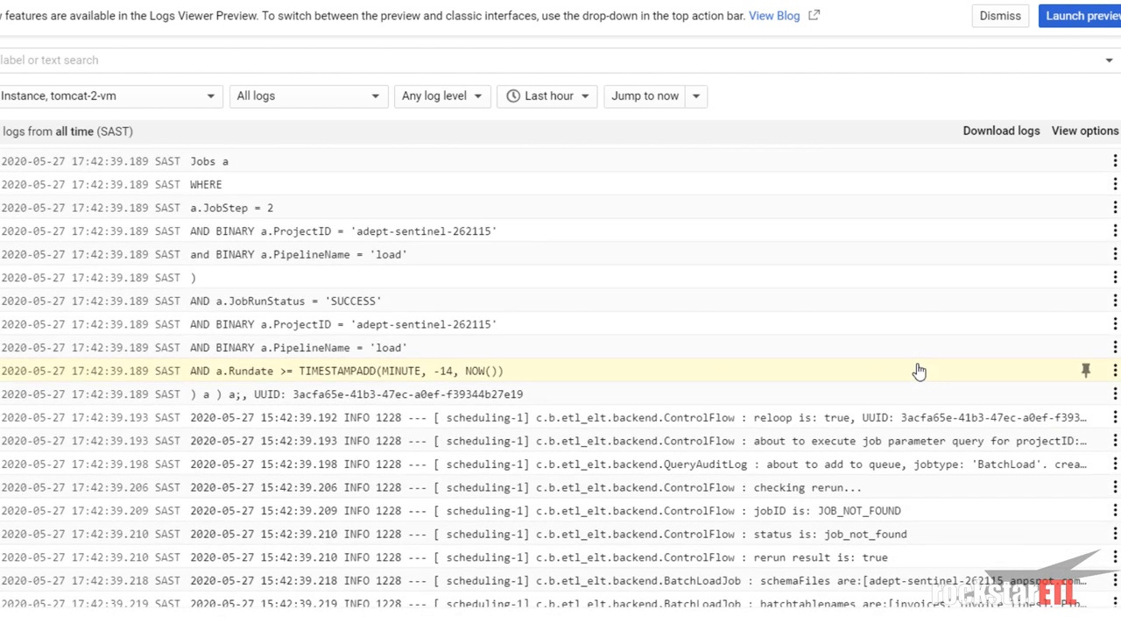
pyautogui.scroll(-2, 919, 371)
pyautogui.click(837, 265)
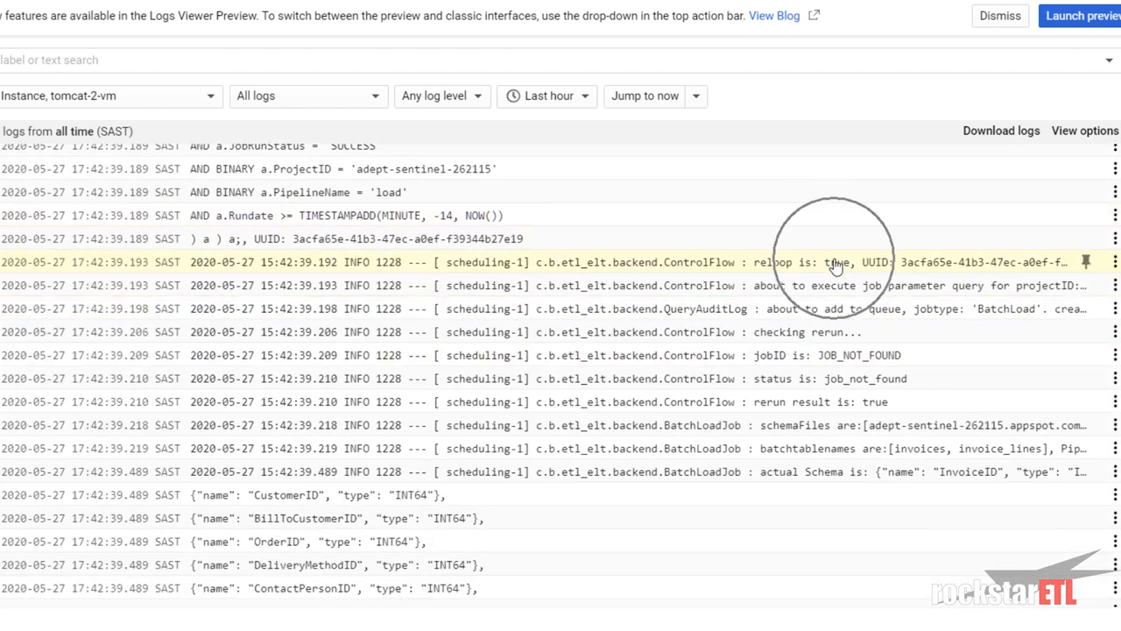
pyautogui.click(822, 331)
pyautogui.click(829, 361)
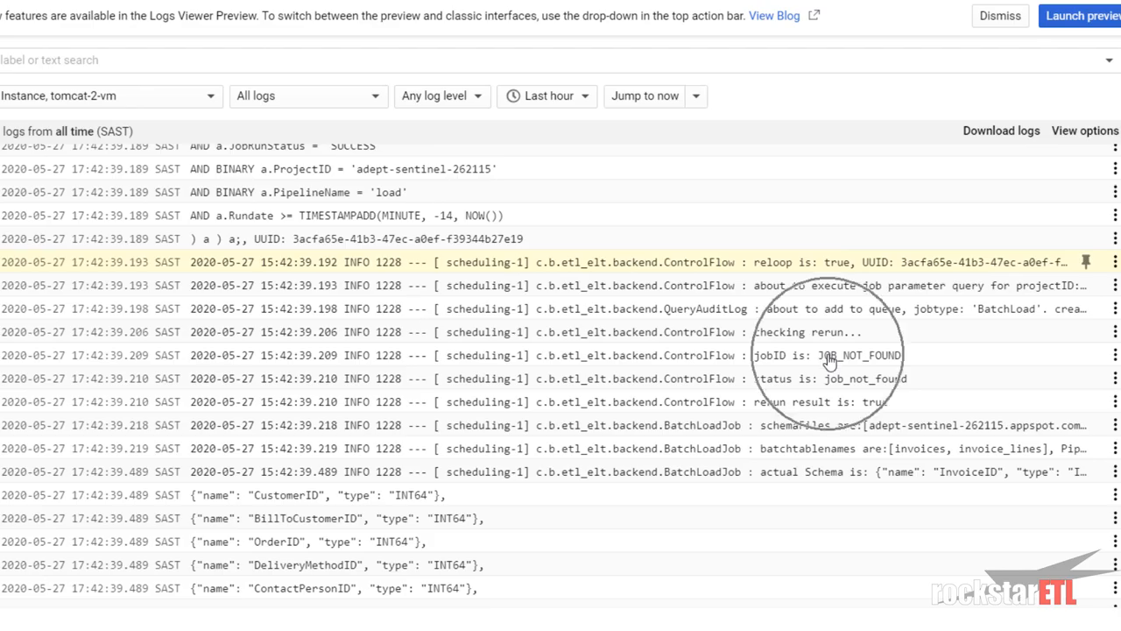
pyautogui.click(771, 435)
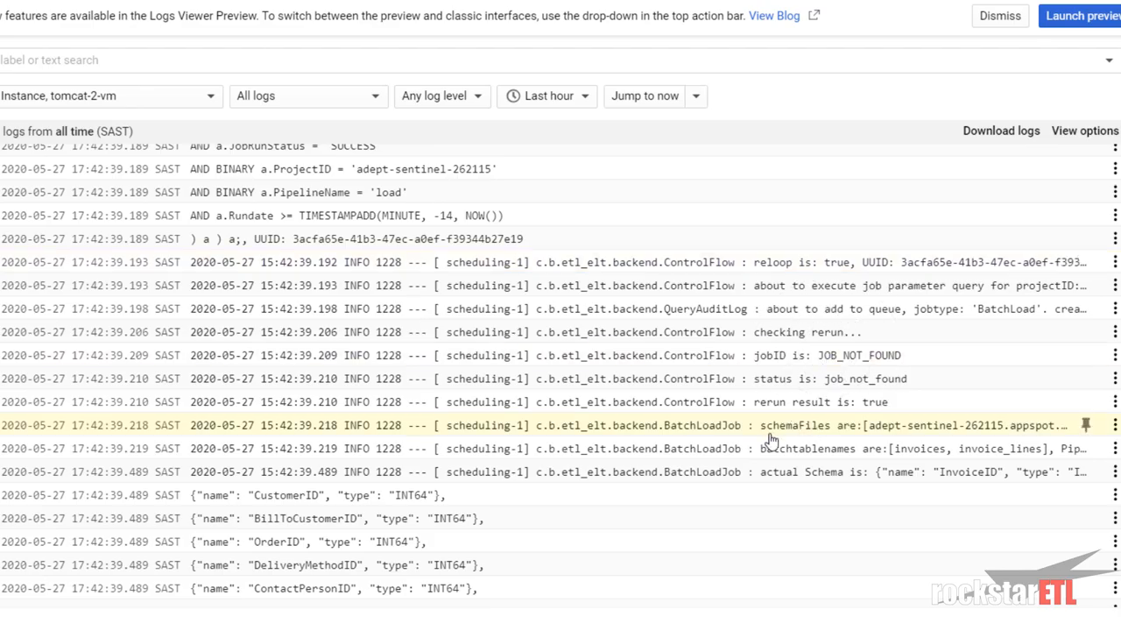
pyautogui.click(839, 410)
pyautogui.scroll(-1, 843, 399)
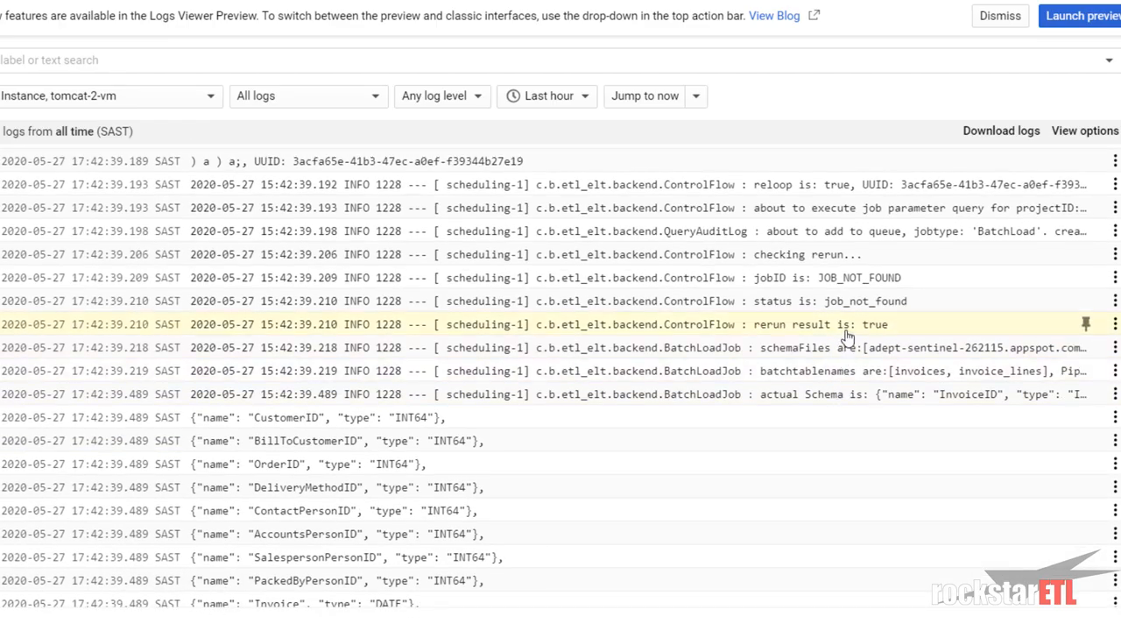
# Examine the logged schema and load job parameters for the invoices table, including source URI, destination table and time partitioning.
pyautogui.scroll(-3, 861, 396)
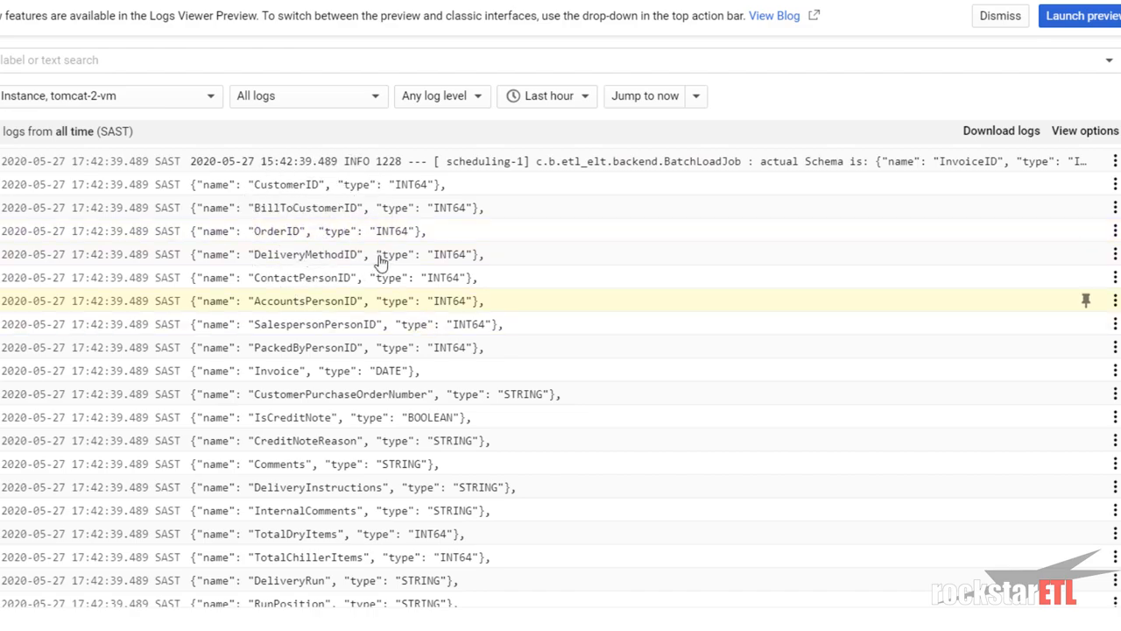
pyautogui.scroll(-5, 298, 276)
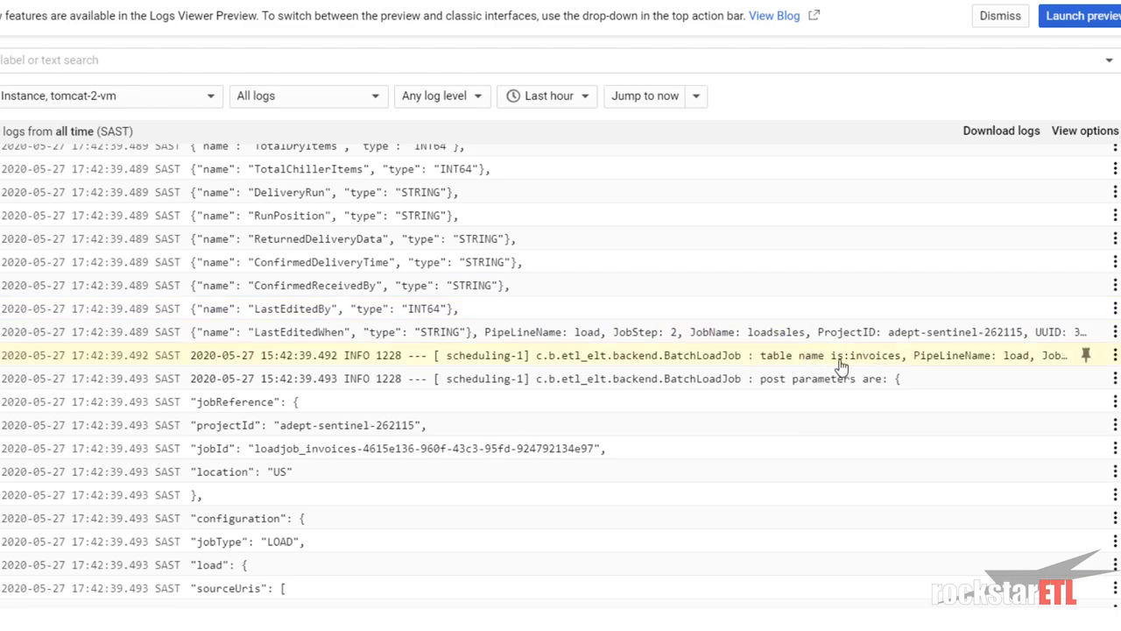
pyautogui.click(880, 368)
pyautogui.scroll(-2, 881, 369)
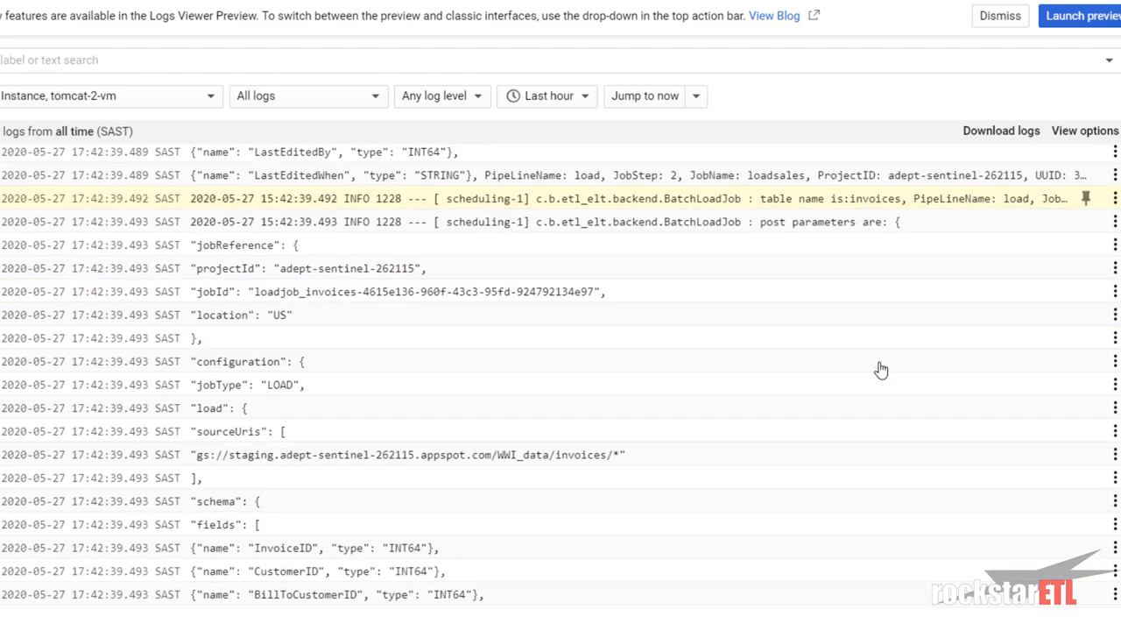
pyautogui.scroll(-2, 882, 370)
pyautogui.scroll(2, 863, 331)
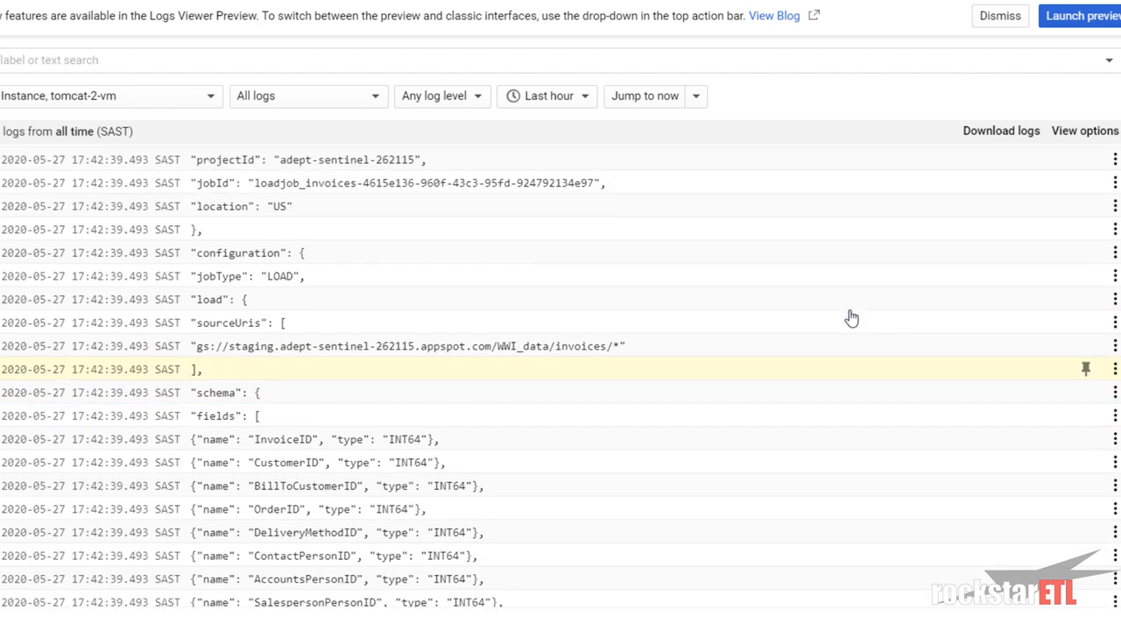
pyautogui.click(861, 180)
pyautogui.scroll(-2, 802, 315)
pyautogui.scroll(-8, 802, 315)
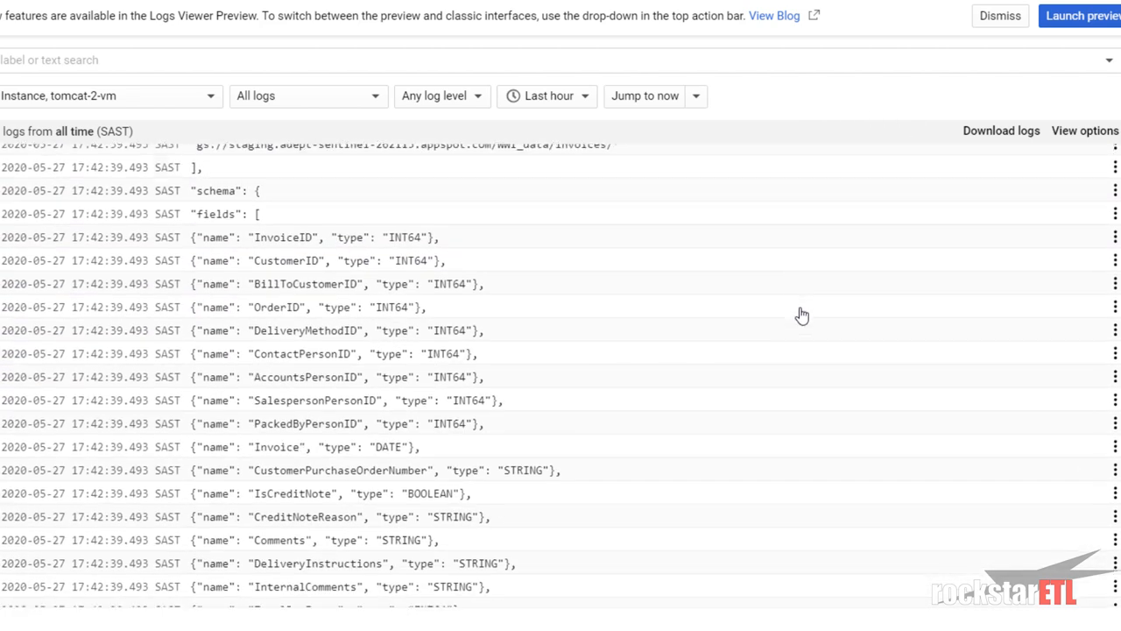
pyautogui.scroll(-2, 801, 316)
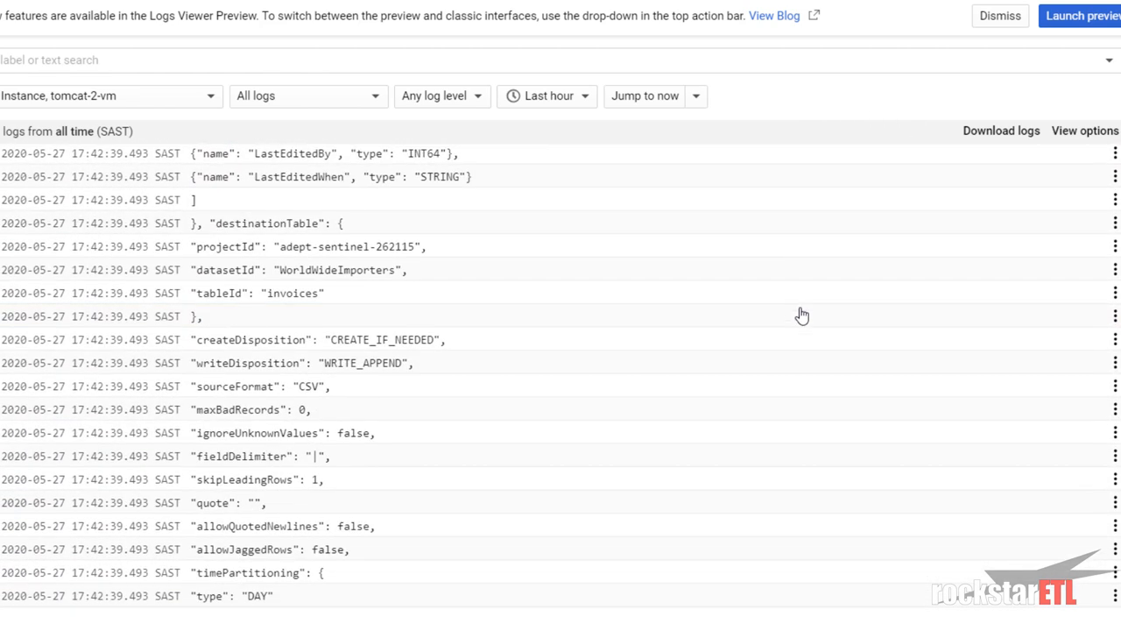
pyautogui.scroll(-3, 508, 368)
pyautogui.scroll(-3, 509, 368)
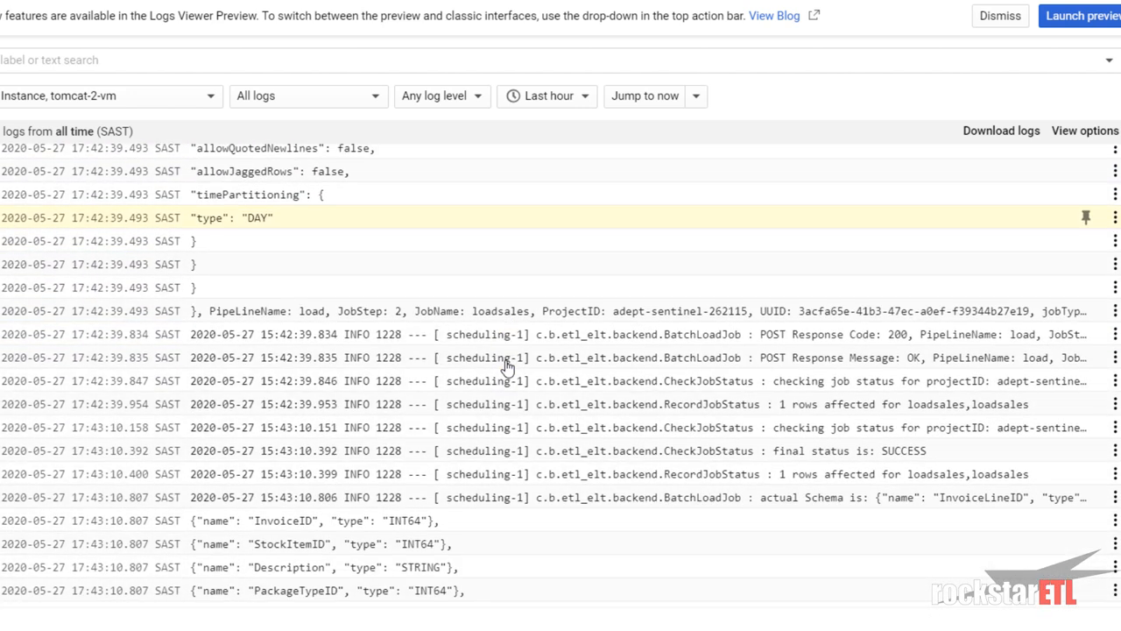
# Check the invoices load job's POST response and final status in the logs, and review the invoice_lines schema entries.
pyautogui.click(912, 270)
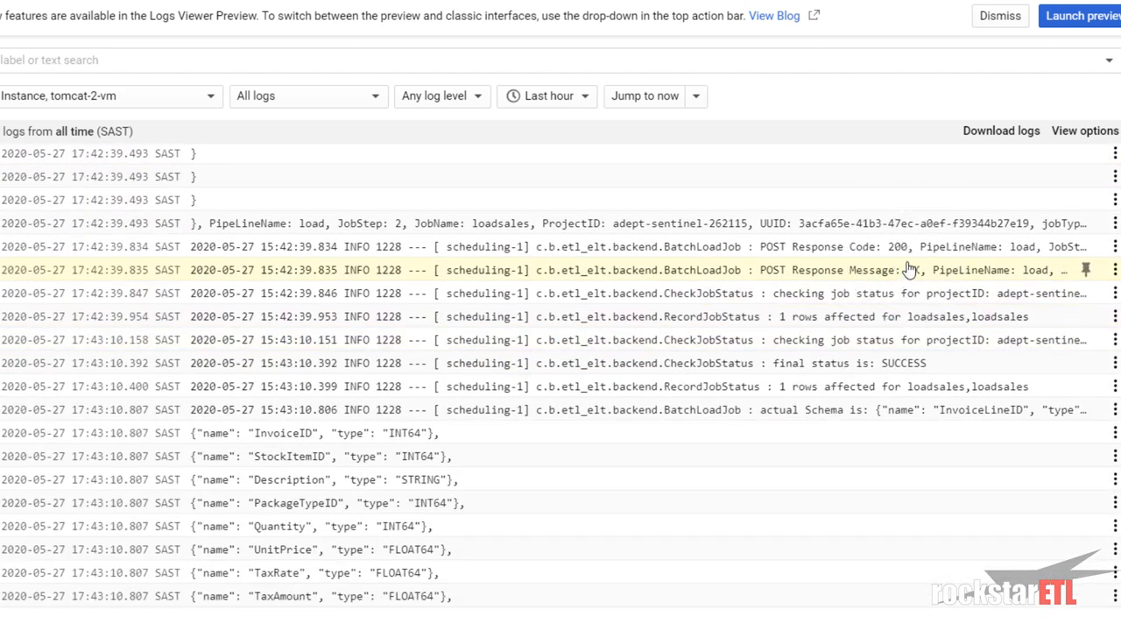
pyautogui.click(927, 282)
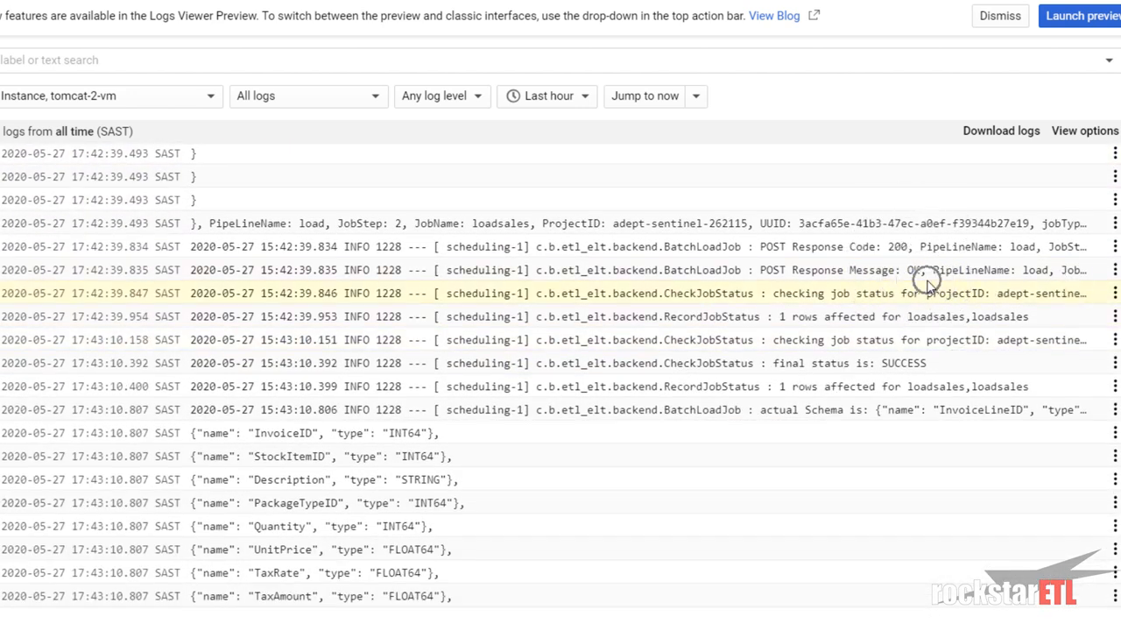
pyautogui.click(908, 373)
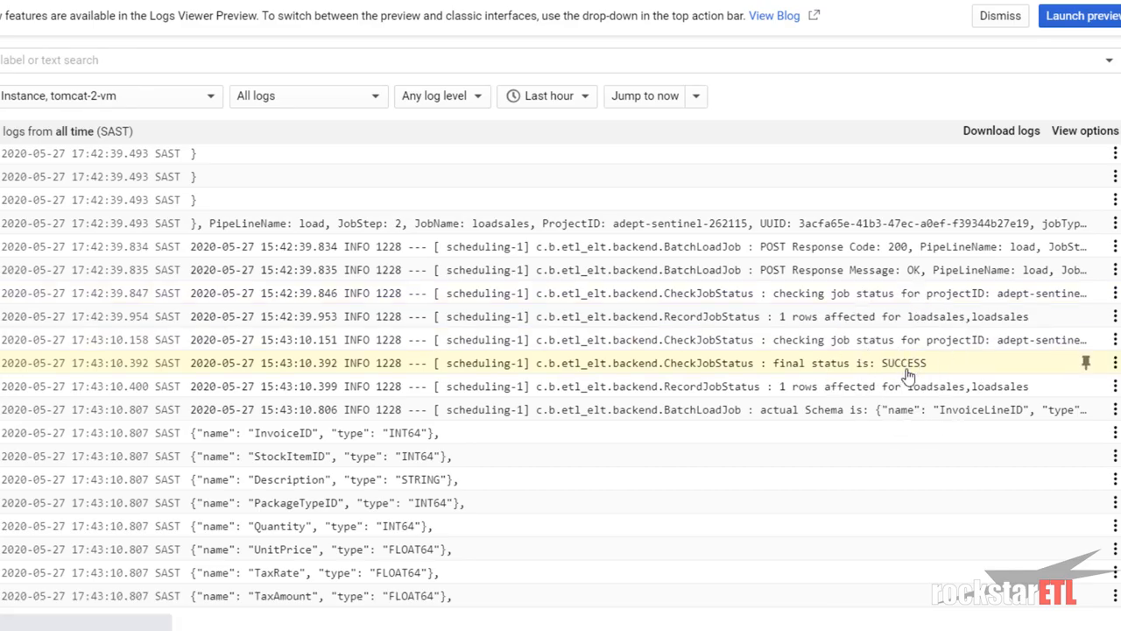
pyautogui.scroll(-3, 908, 375)
pyautogui.scroll(1, 909, 333)
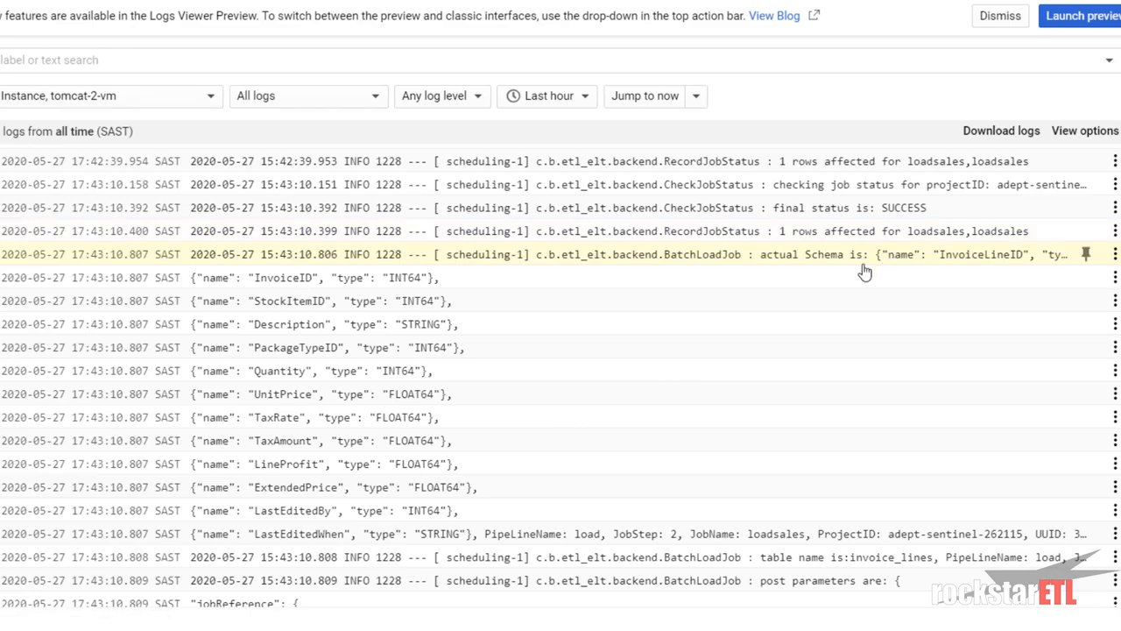
# Examine the logged invoice_lines load job, covering its table name, source URI, destination table, time partitioning, POST response and final status.
pyautogui.scroll(-1, 863, 307)
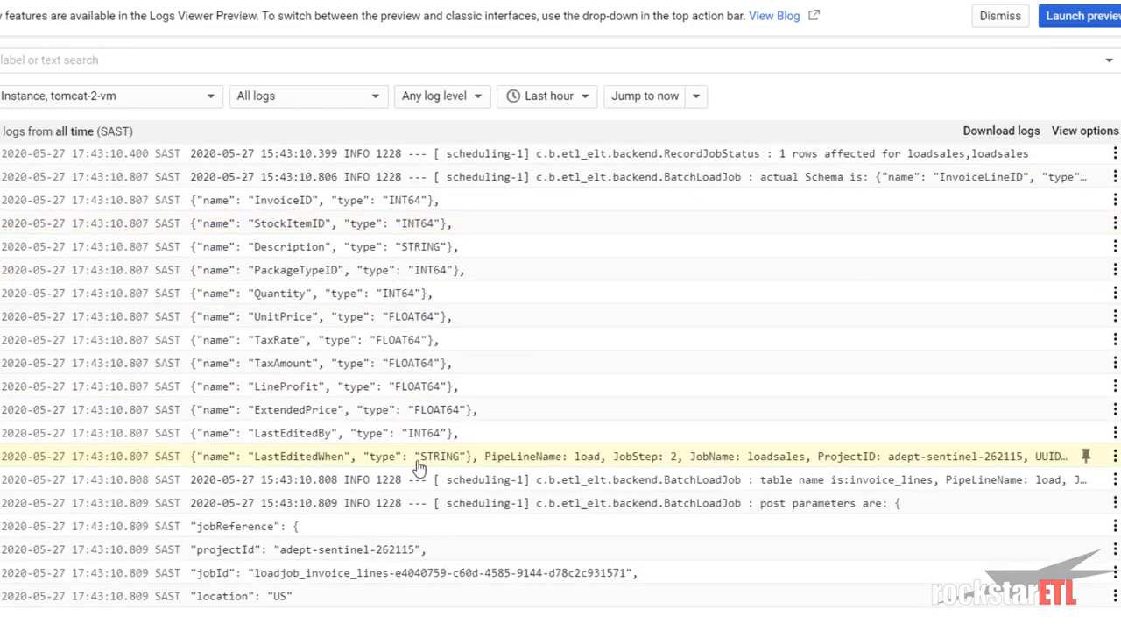
pyautogui.click(896, 482)
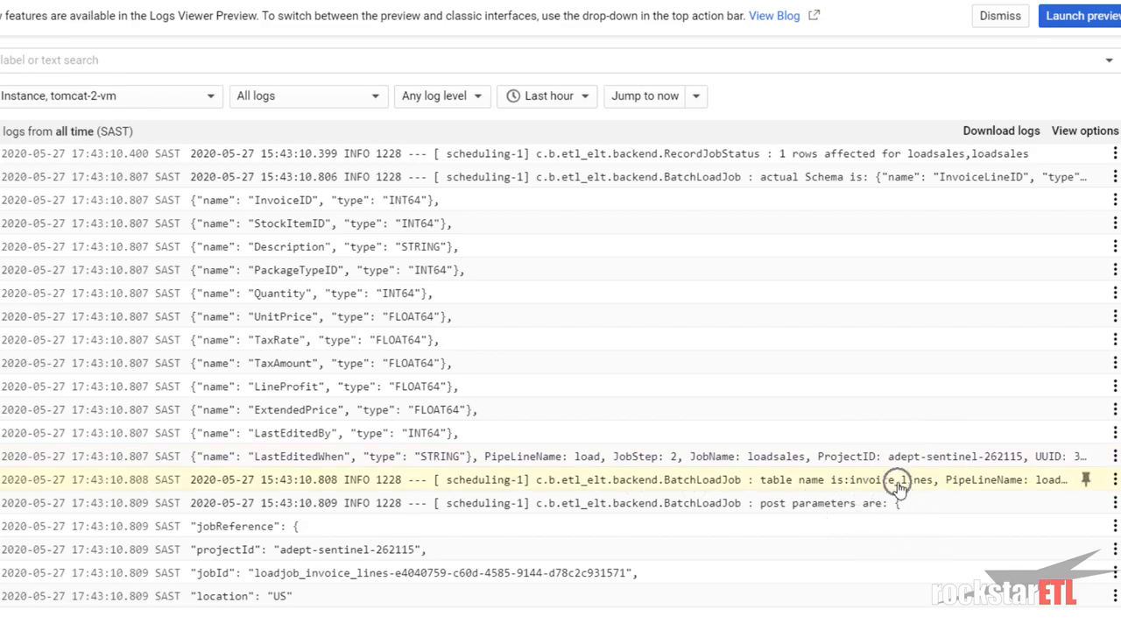
pyautogui.scroll(-4, 895, 487)
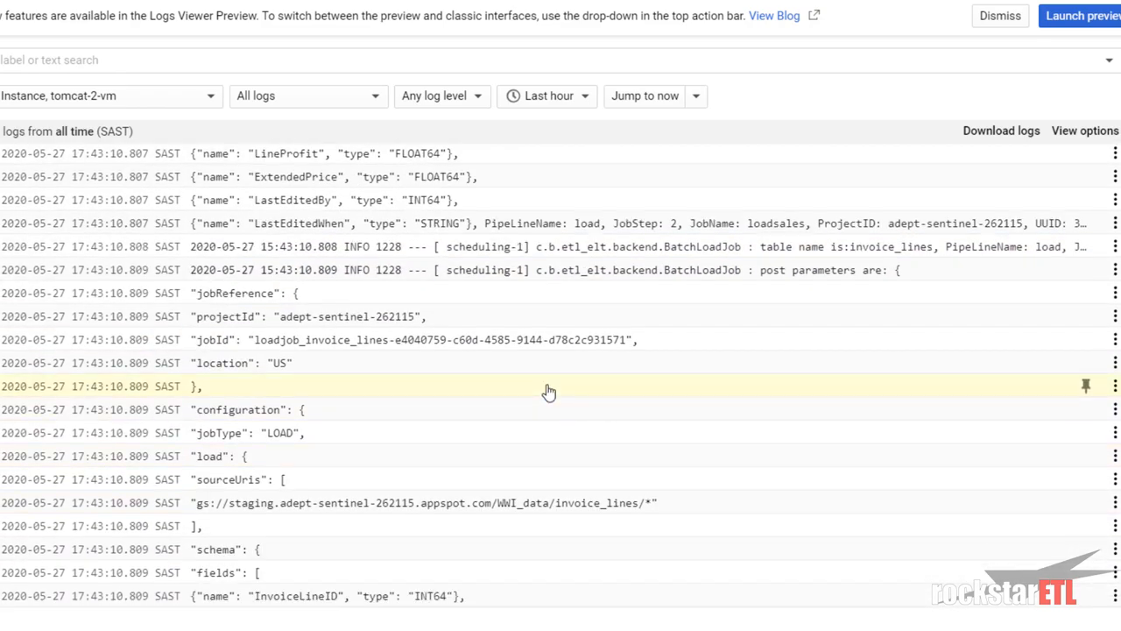
pyautogui.scroll(-8, 782, 438)
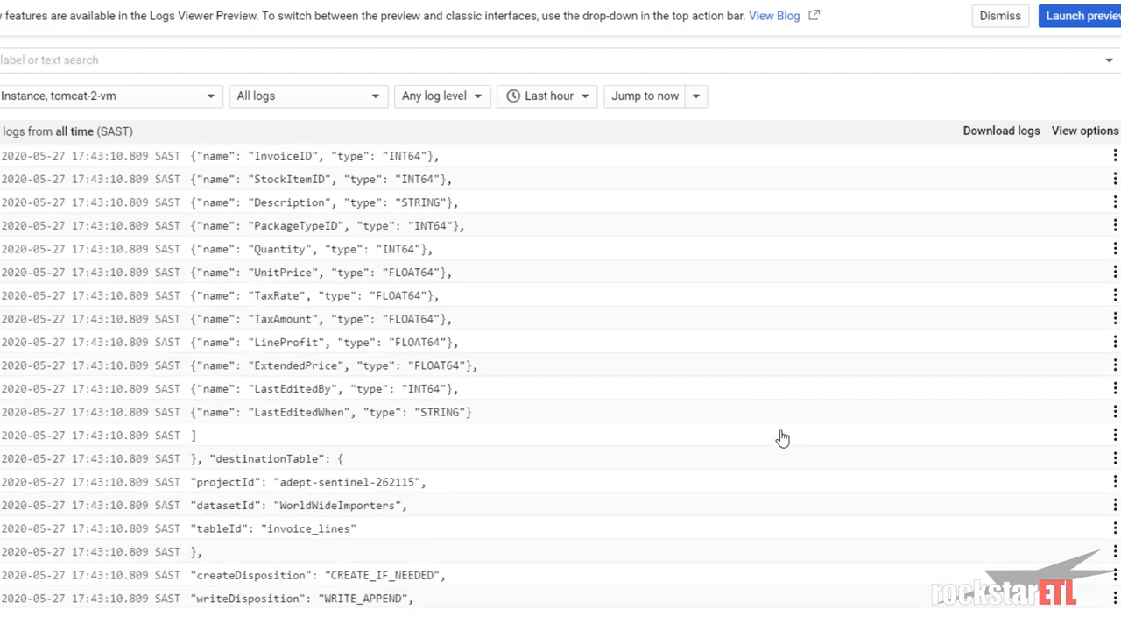
pyautogui.scroll(-9, 782, 438)
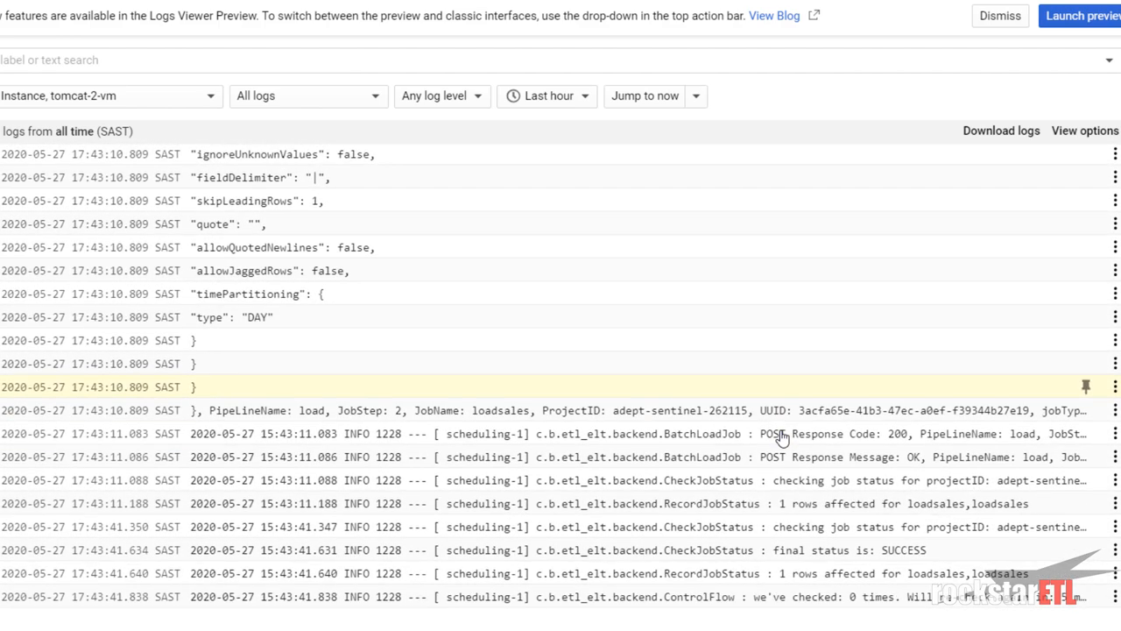
pyautogui.scroll(-2, 783, 438)
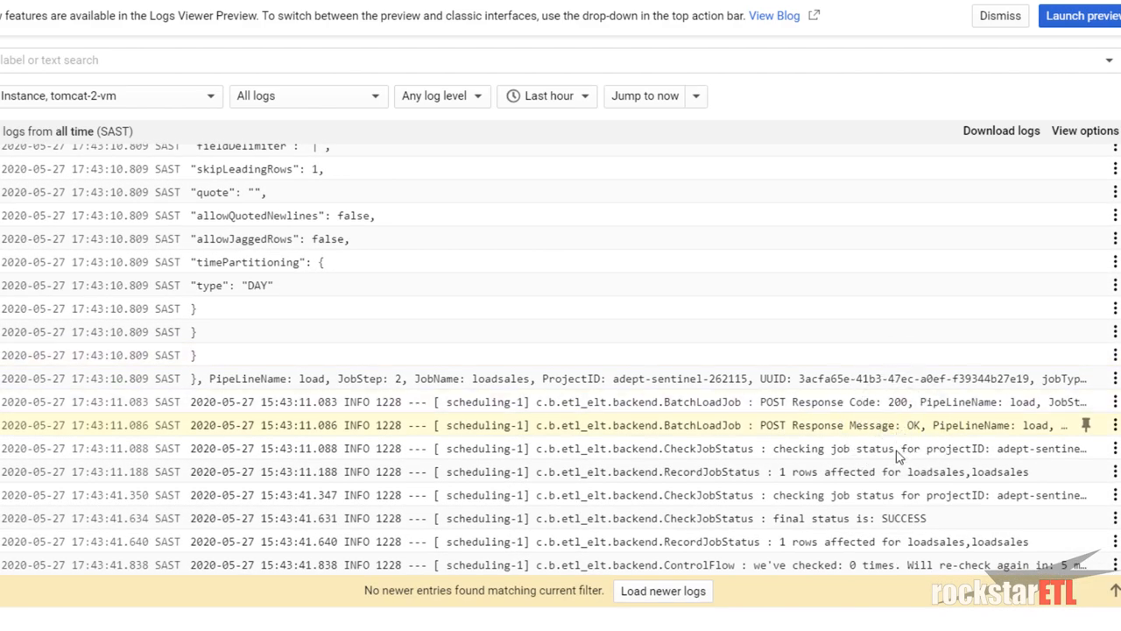
# Load the newer log entries and inspect the completion entry for the load pipeline.
pyautogui.click(692, 591)
pyautogui.click(663, 592)
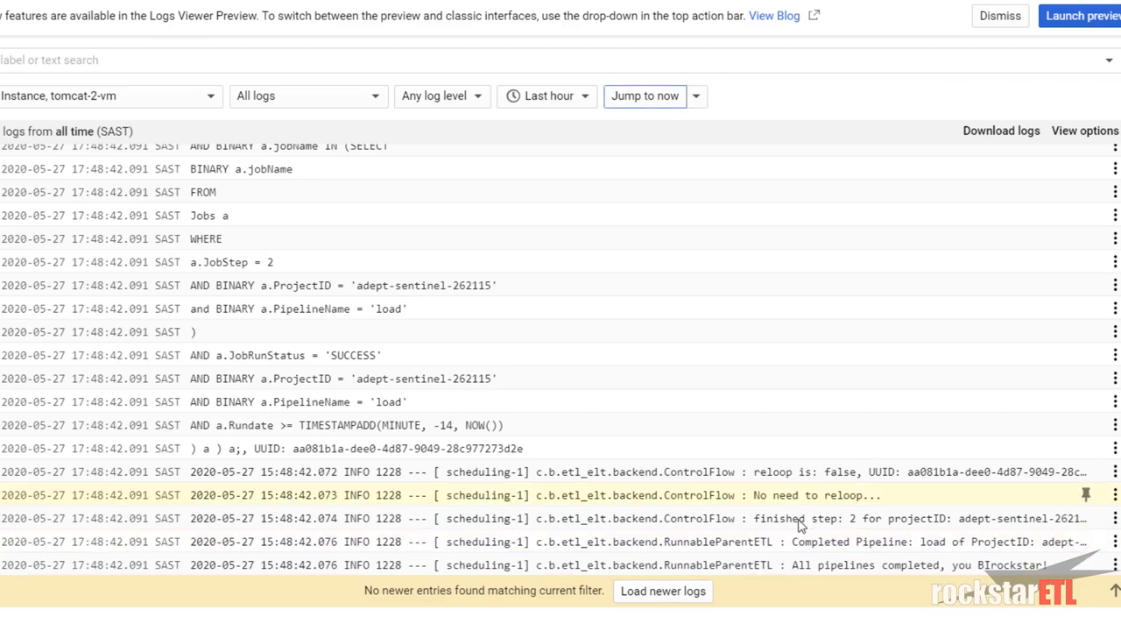
pyautogui.click(964, 552)
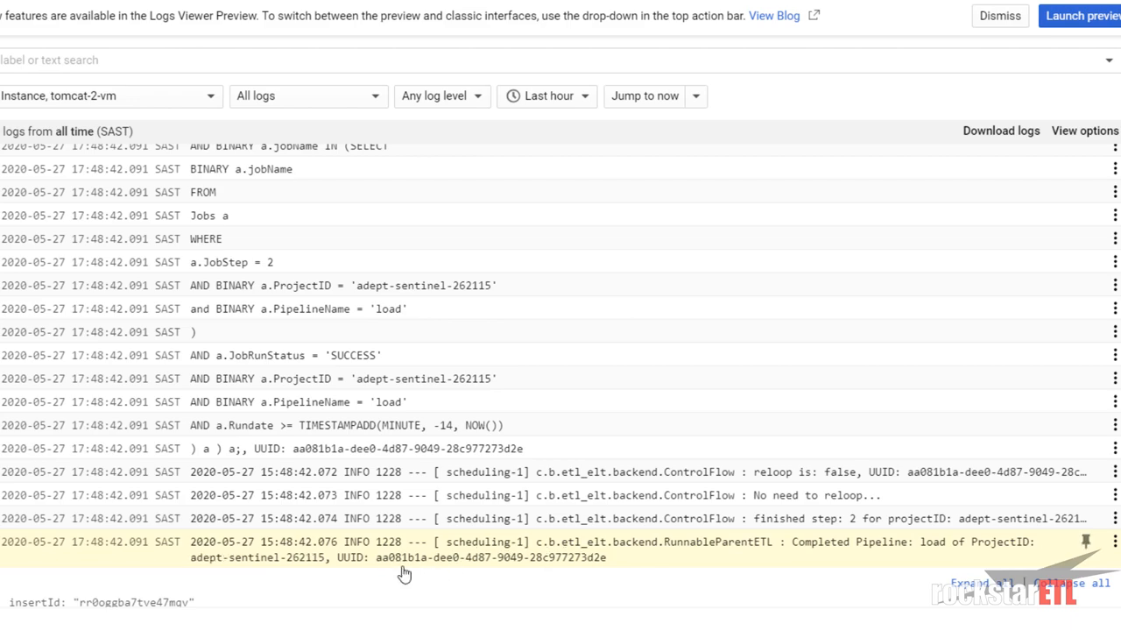
pyautogui.click(792, 553)
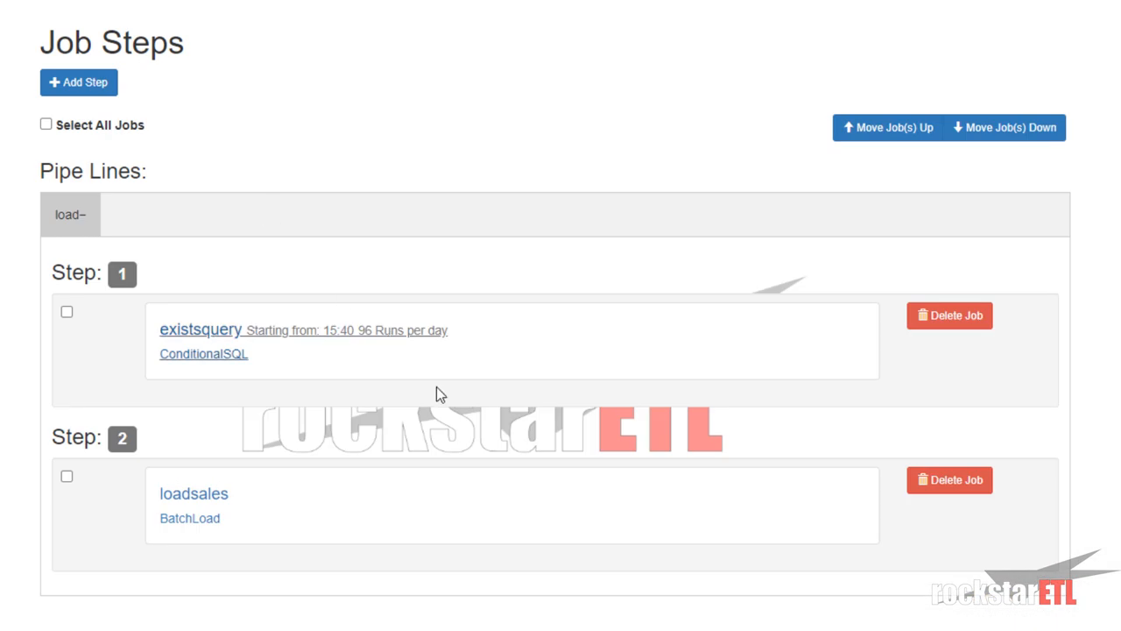
# Set the existsquery job's number of runs per day to 0 and save the job step.
pyautogui.click(415, 326)
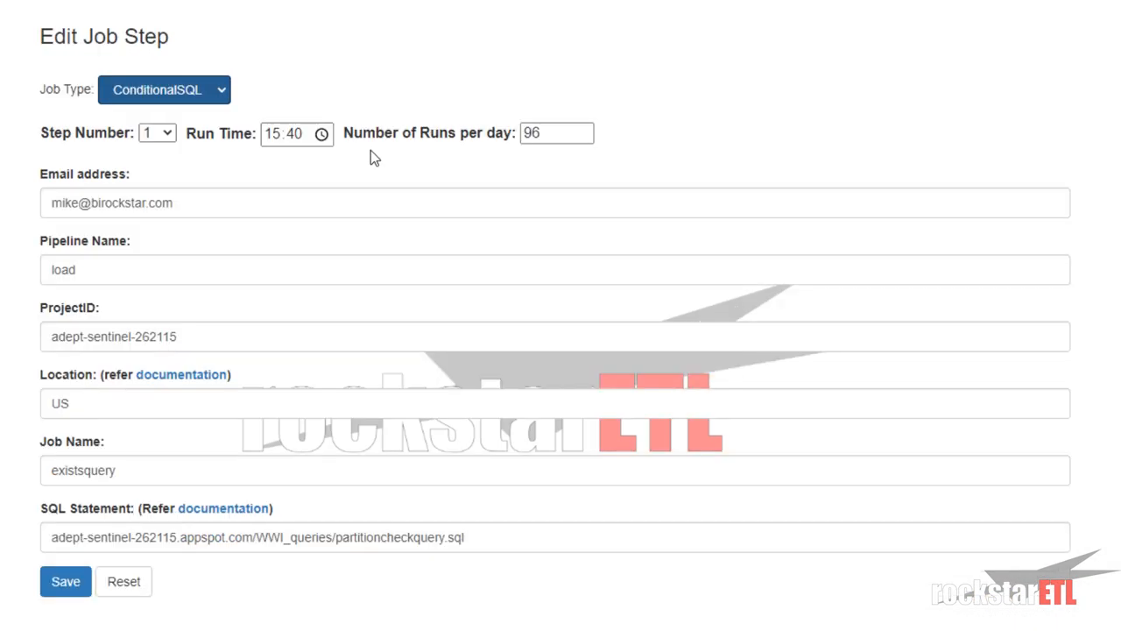
pyautogui.doubleClick(542, 133)
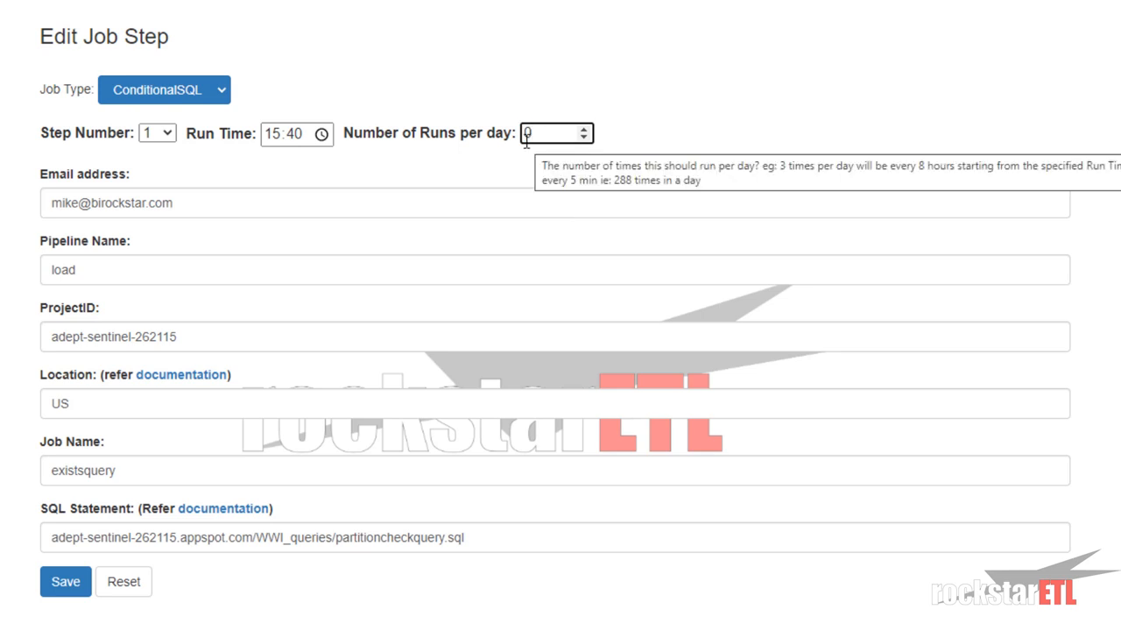
pyautogui.click(68, 585)
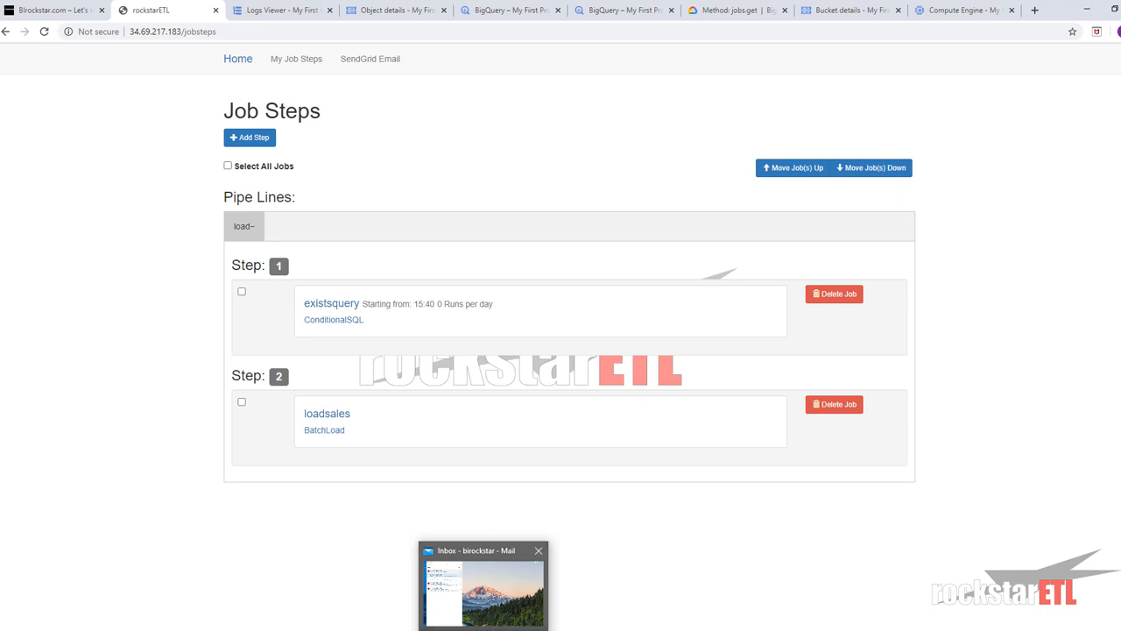
# Switch to Mail and read the existsquery notification's job type, step number, pipeline and status.
pyautogui.click(484, 589)
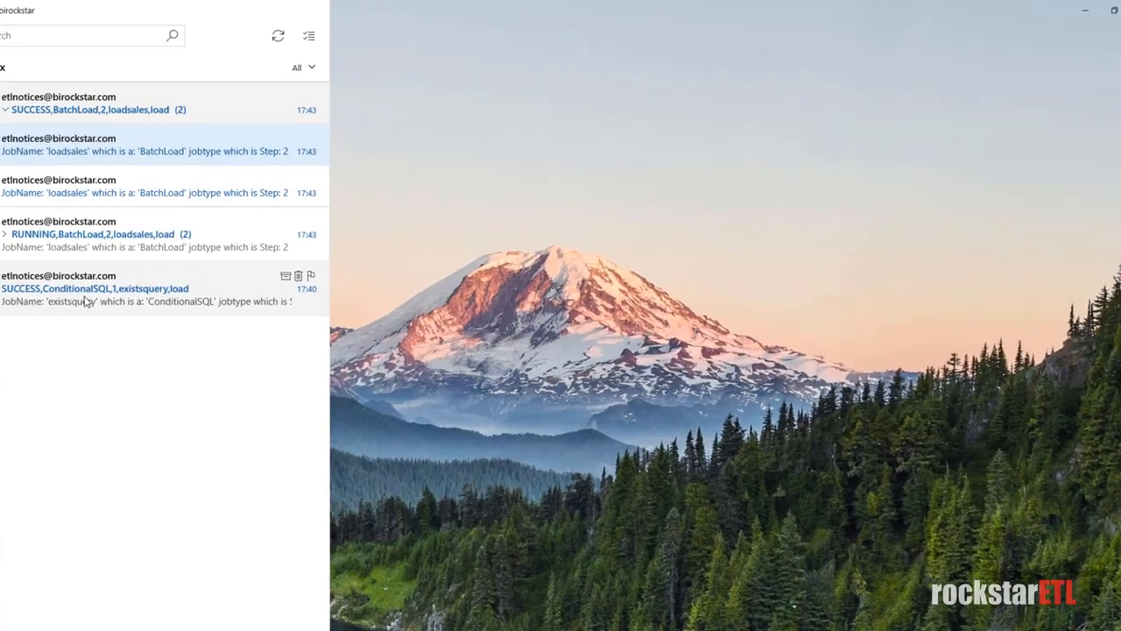
pyautogui.click(139, 286)
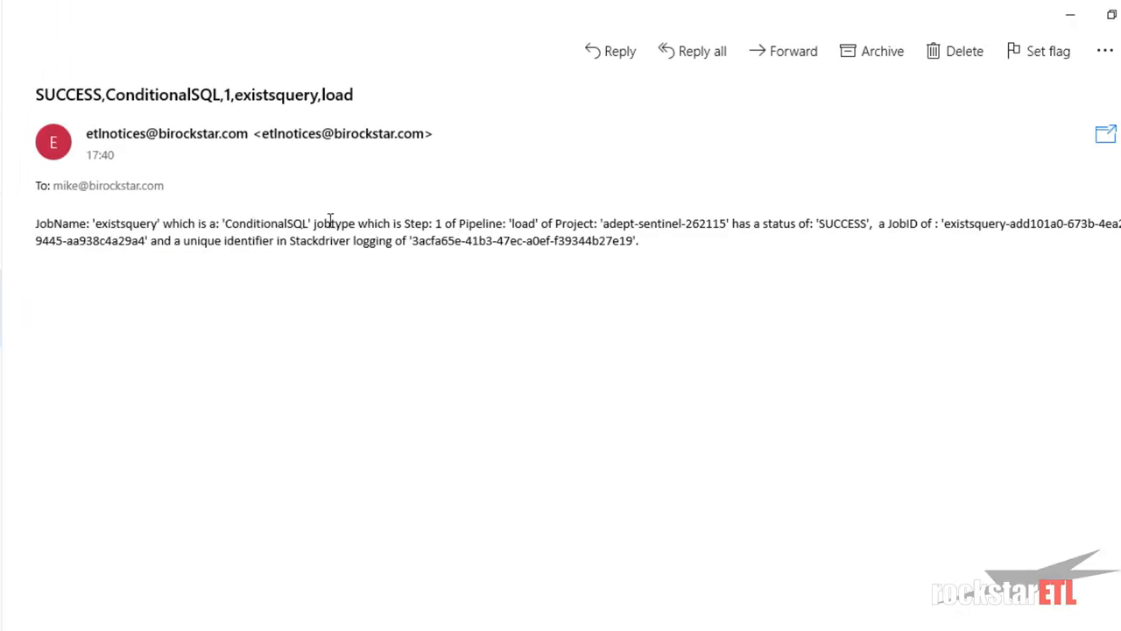
pyautogui.moveTo(313, 224); pyautogui.dragTo(224, 226)
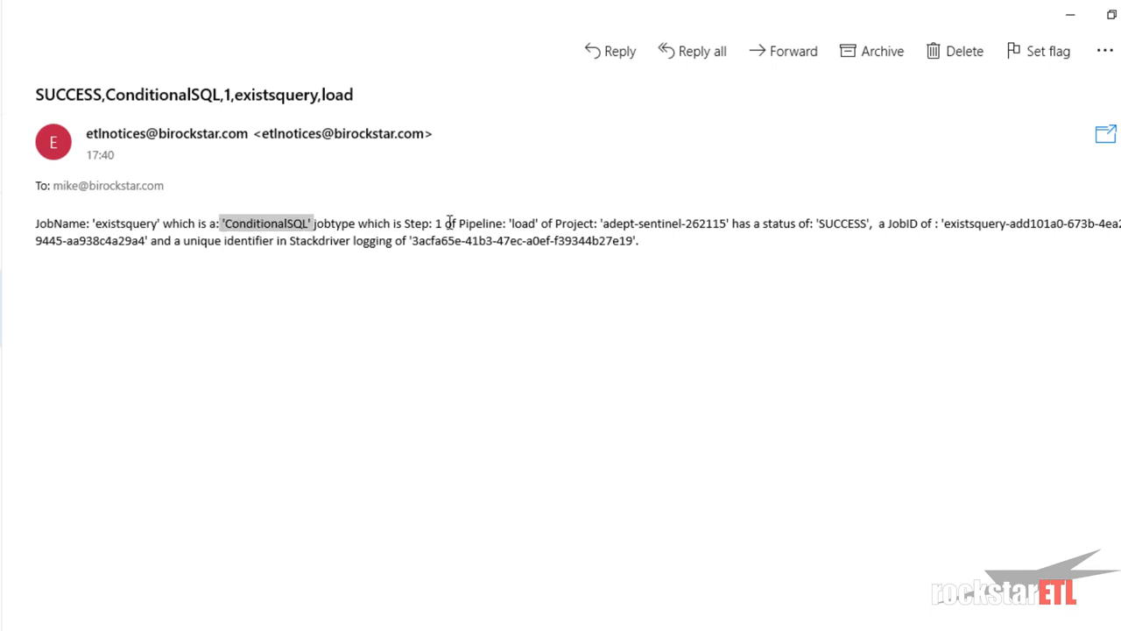
pyautogui.moveTo(394, 225); pyautogui.dragTo(559, 221)
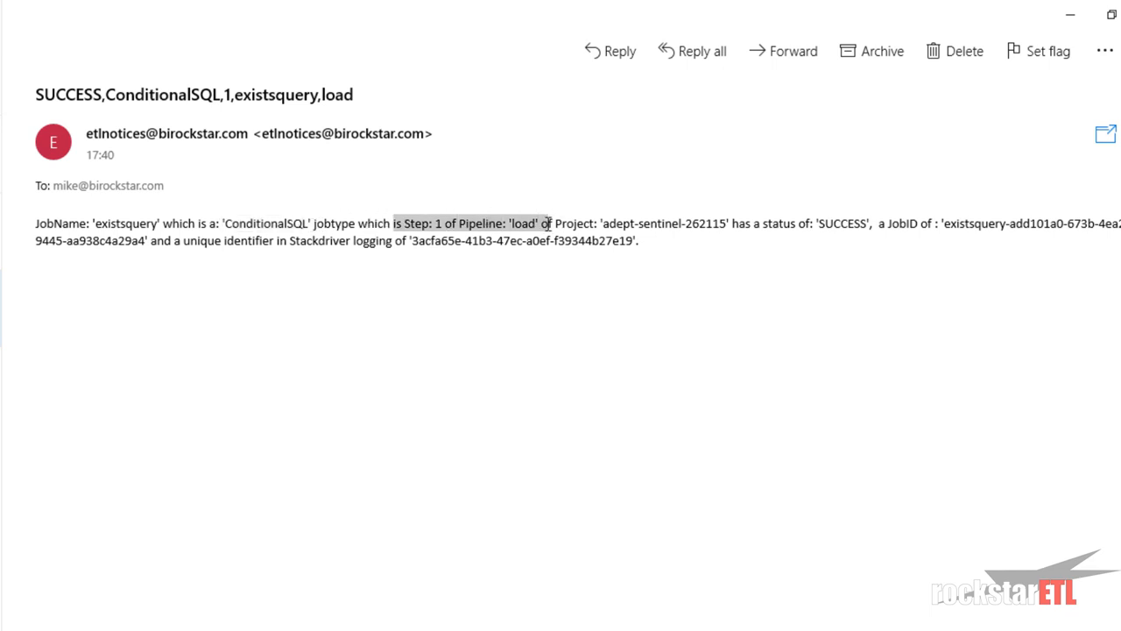
pyautogui.click(519, 216)
pyautogui.doubleClick(537, 222)
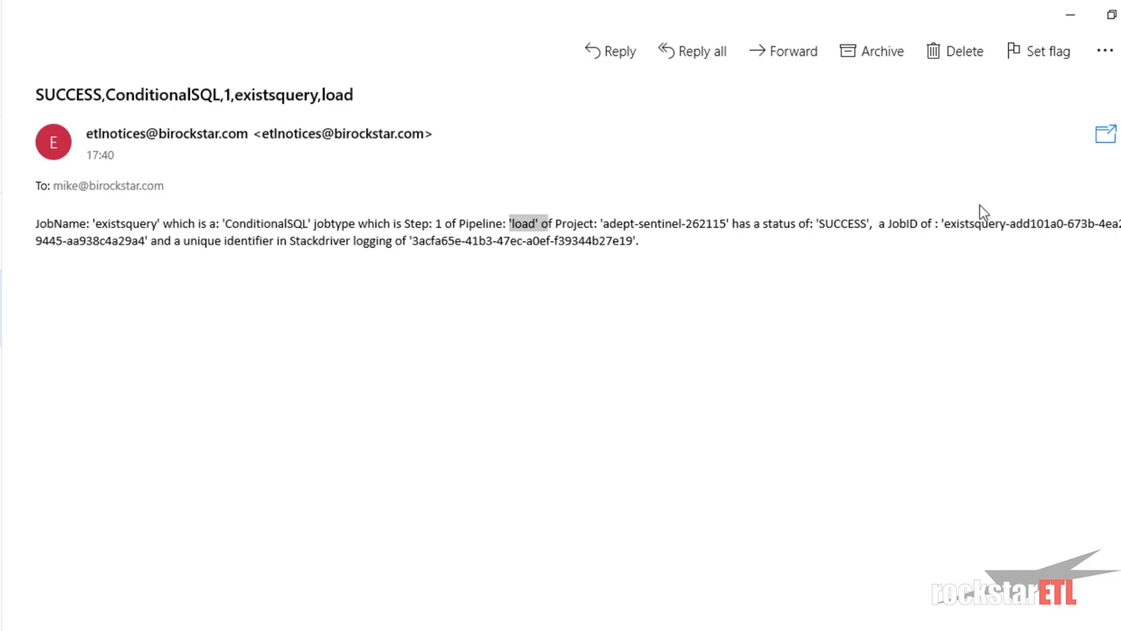
pyautogui.moveTo(815, 222); pyautogui.dragTo(857, 222)
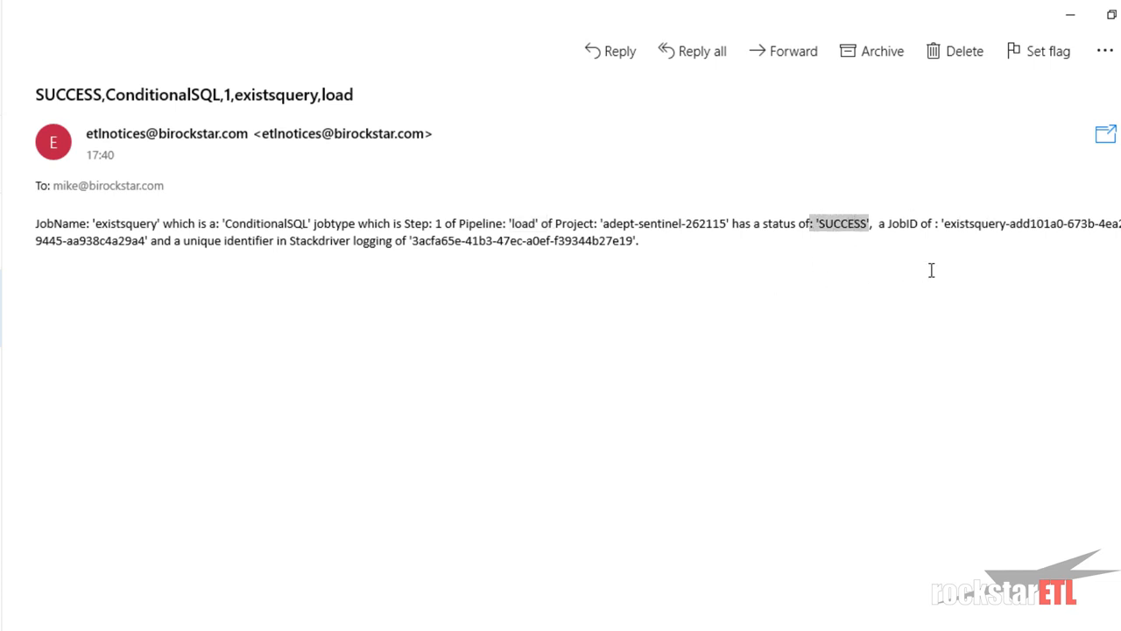
# Copy the existsquery JobID from the notification e-mail.
pyautogui.moveTo(936, 224); pyautogui.dragTo(144, 240)
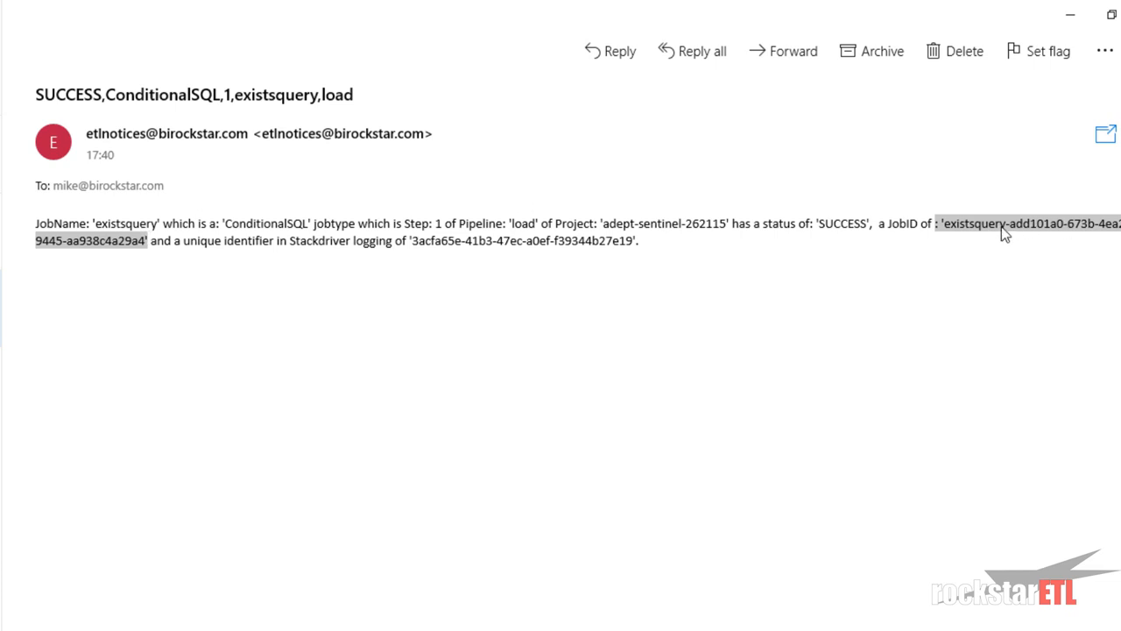
pyautogui.click(952, 219)
pyautogui.moveTo(946, 223); pyautogui.dragTo(157, 232)
pyautogui.hotkey('ctrl', 'c')
# Switch to the browser's BigQuery jobs.get reference page, reload the method and expand its API Explorer to full screen.
pyautogui.moveTo(314, 629)
pyautogui.click(242, 619)
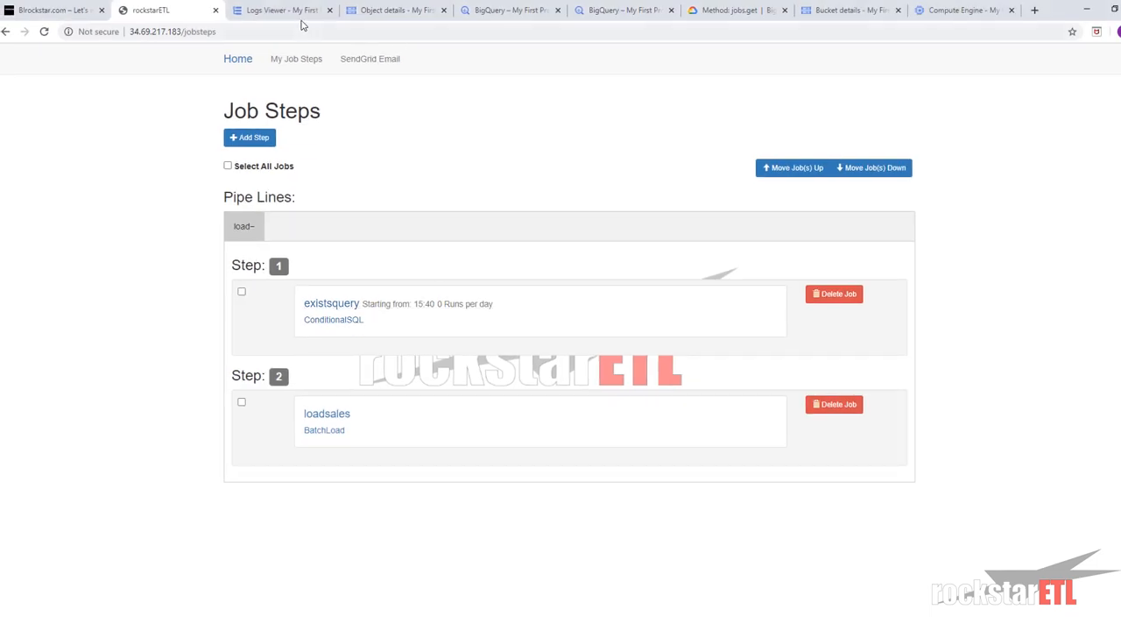
pyautogui.click(741, 10)
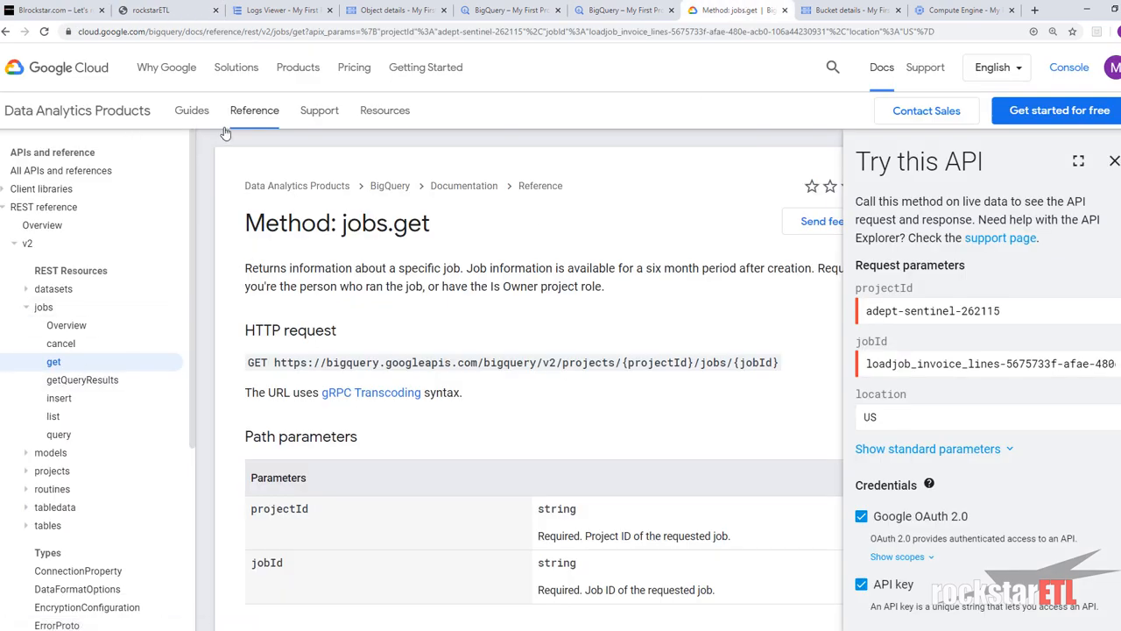
pyautogui.click(55, 362)
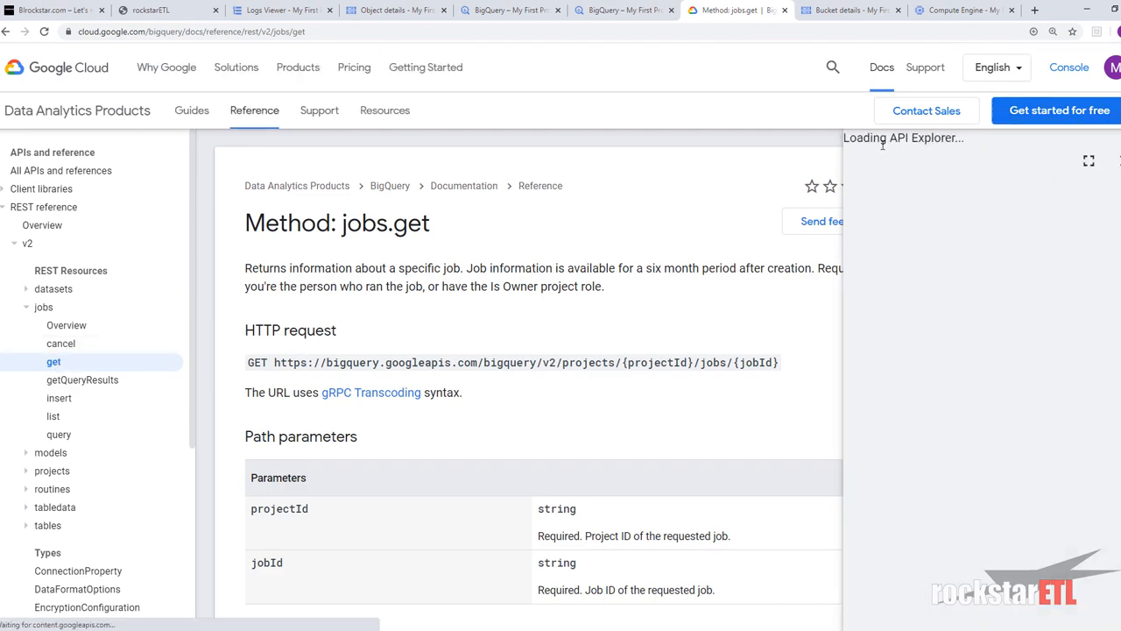
pyautogui.click(1077, 165)
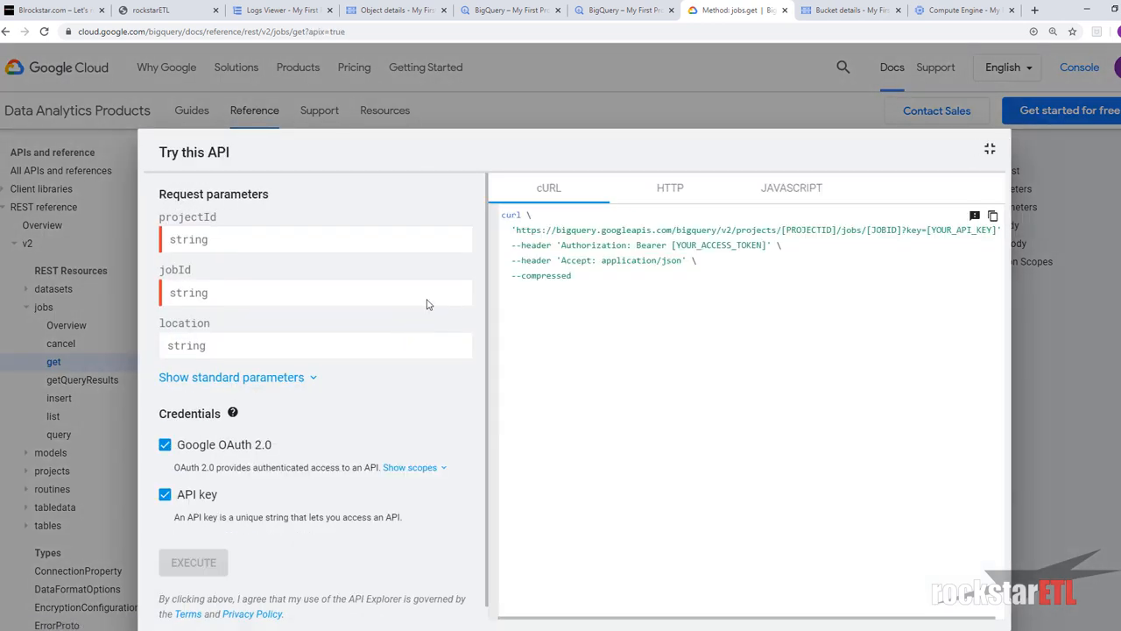
# Fill in projectId adept-sentinel-262115 and paste the copied existsquery job ID as jobId, removing its leading quote.
pyautogui.click(198, 244)
pyautogui.click(201, 268)
pyautogui.click(200, 293)
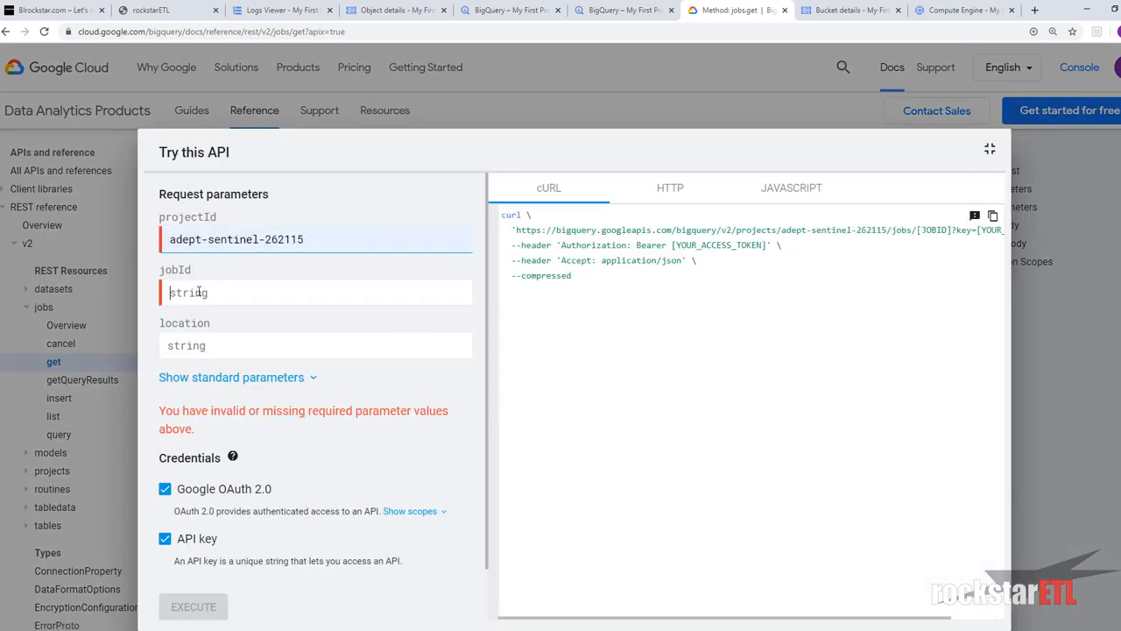
pyautogui.hotkey('ctrl', 'v')
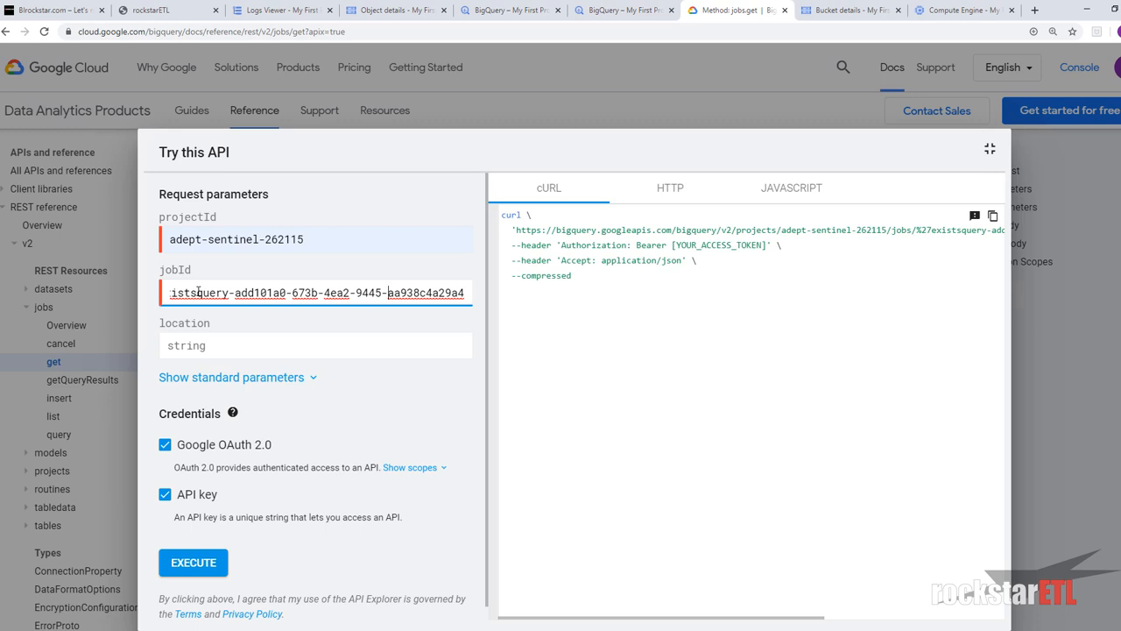
pyautogui.press('Home')
pyautogui.press('Delete')
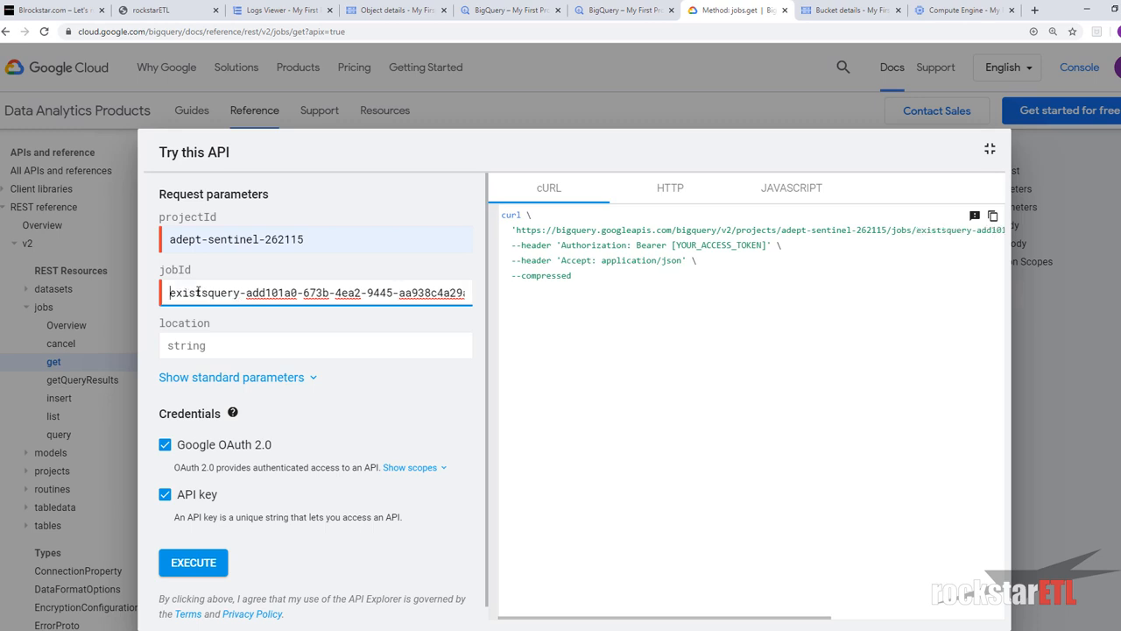
# Set the request's location to US and execute the jobs.get call.
pyautogui.click(201, 350)
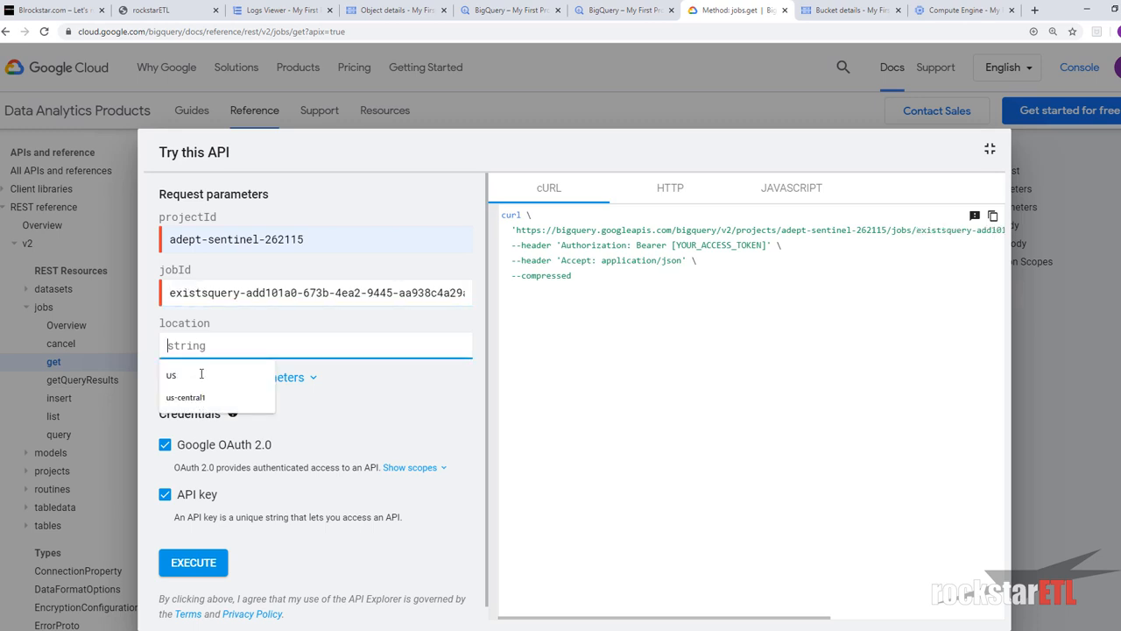
pyautogui.click(200, 378)
pyautogui.click(181, 561)
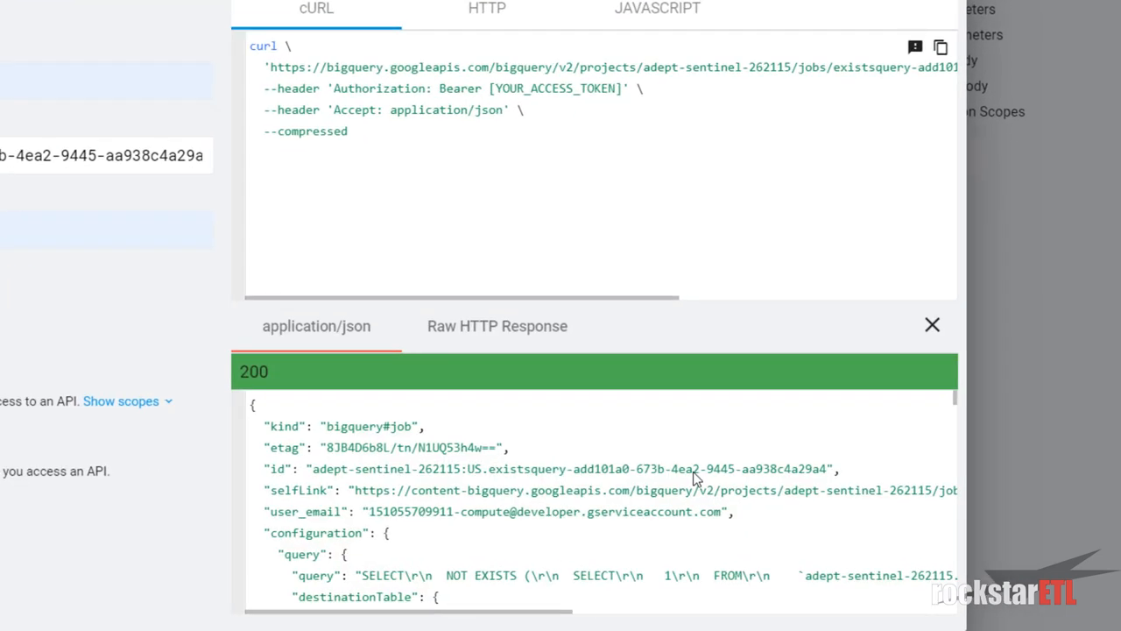
# Examine the jobs.get response for its response code, query text, job reference, statistics, referenced table and job status.
pyautogui.click(242, 378)
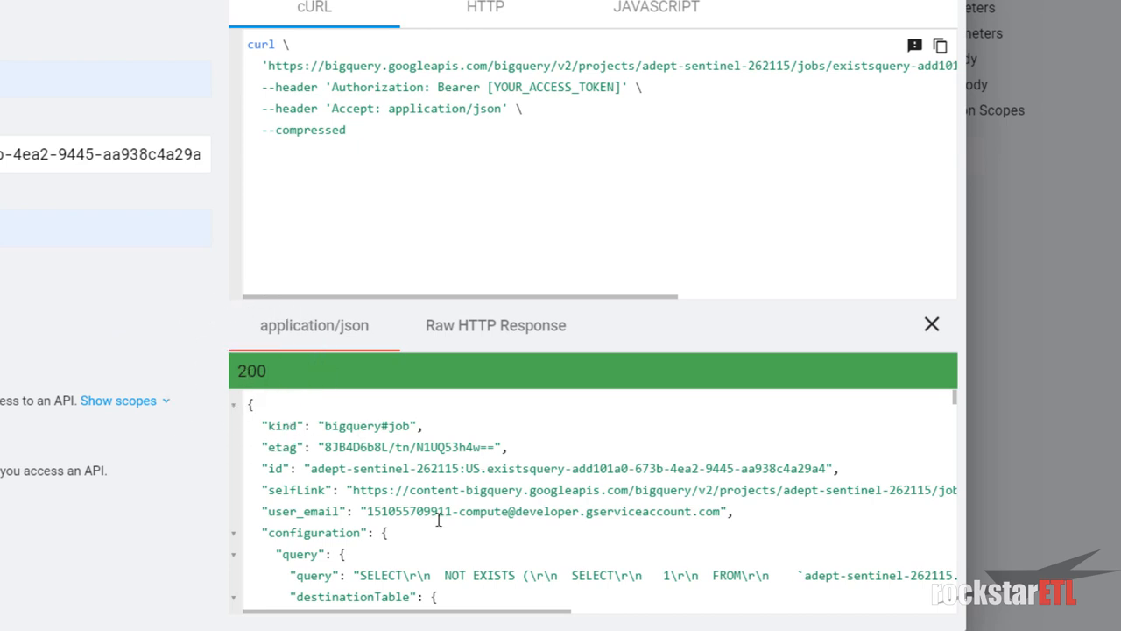
pyautogui.scroll(-2, 724, 523)
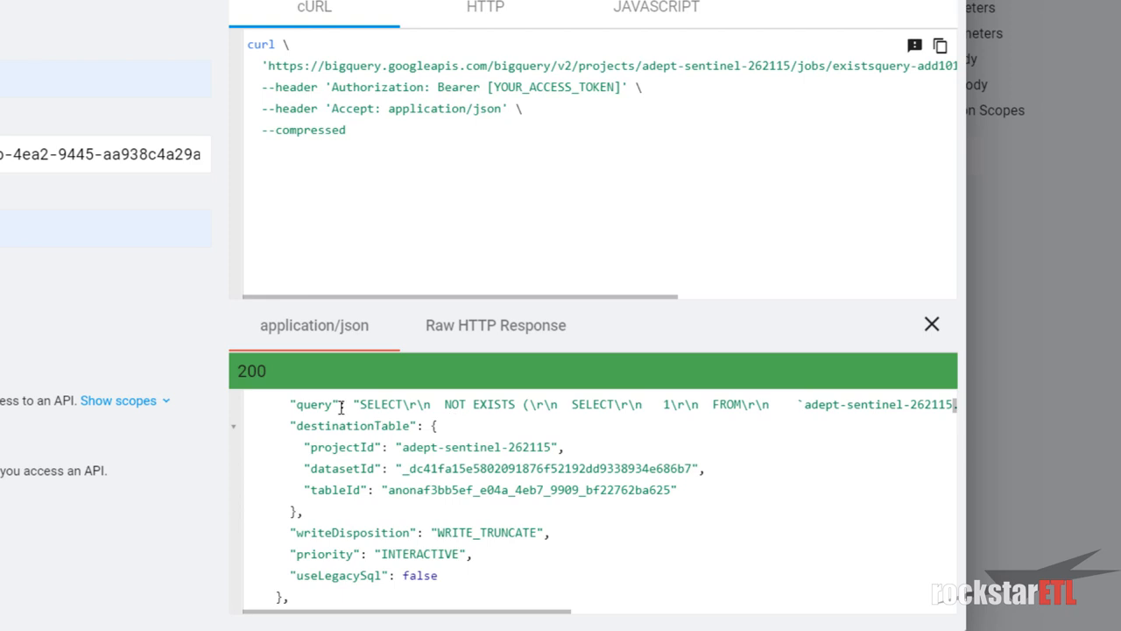
pyautogui.moveTo(341, 407); pyautogui.dragTo(622, 405)
pyautogui.scroll(-3, 911, 444)
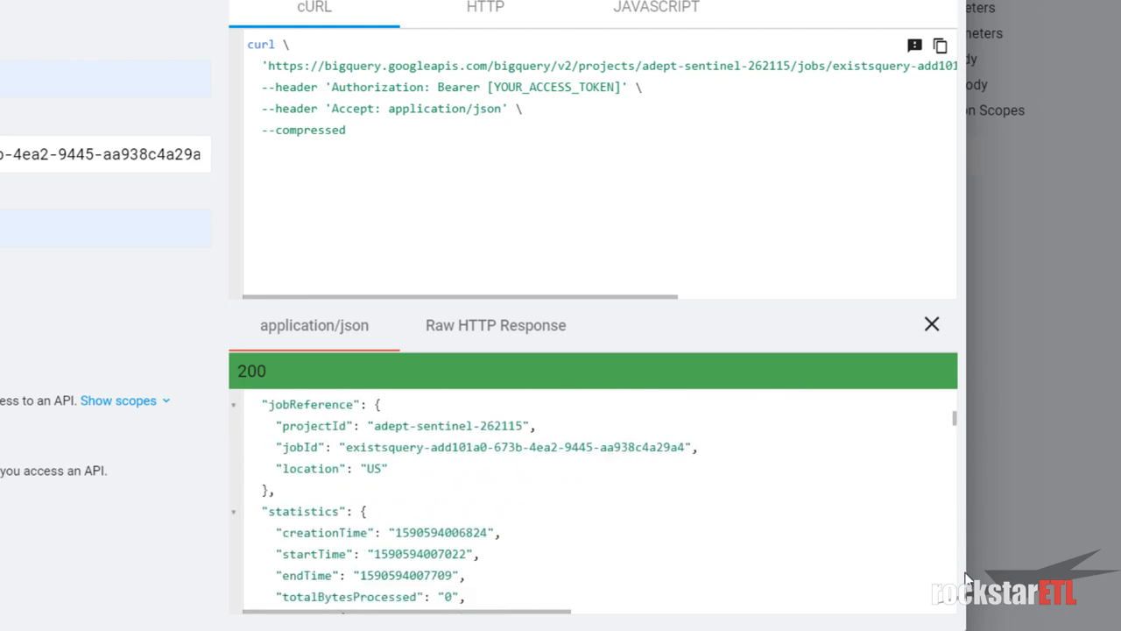
pyautogui.scroll(-1, 950, 431)
pyautogui.moveTo(955, 425); pyautogui.dragTo(961, 622)
pyautogui.scroll(1, 585, 530)
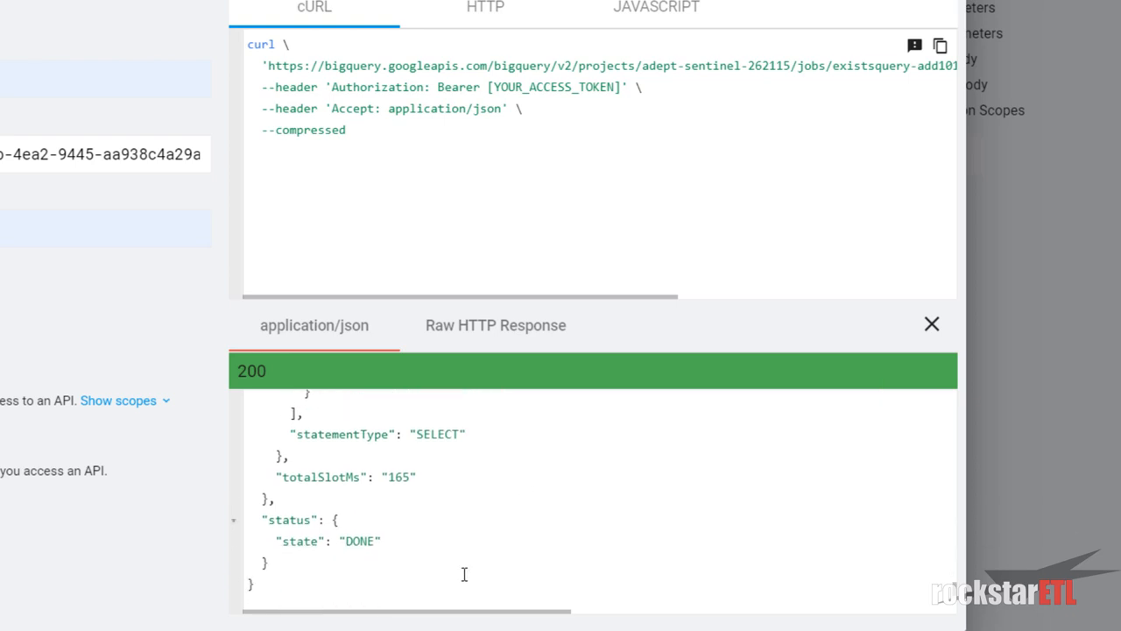
pyautogui.scroll(-1, 429, 552)
pyautogui.moveTo(385, 521); pyautogui.dragTo(247, 500)
pyautogui.scroll(3, 394, 525)
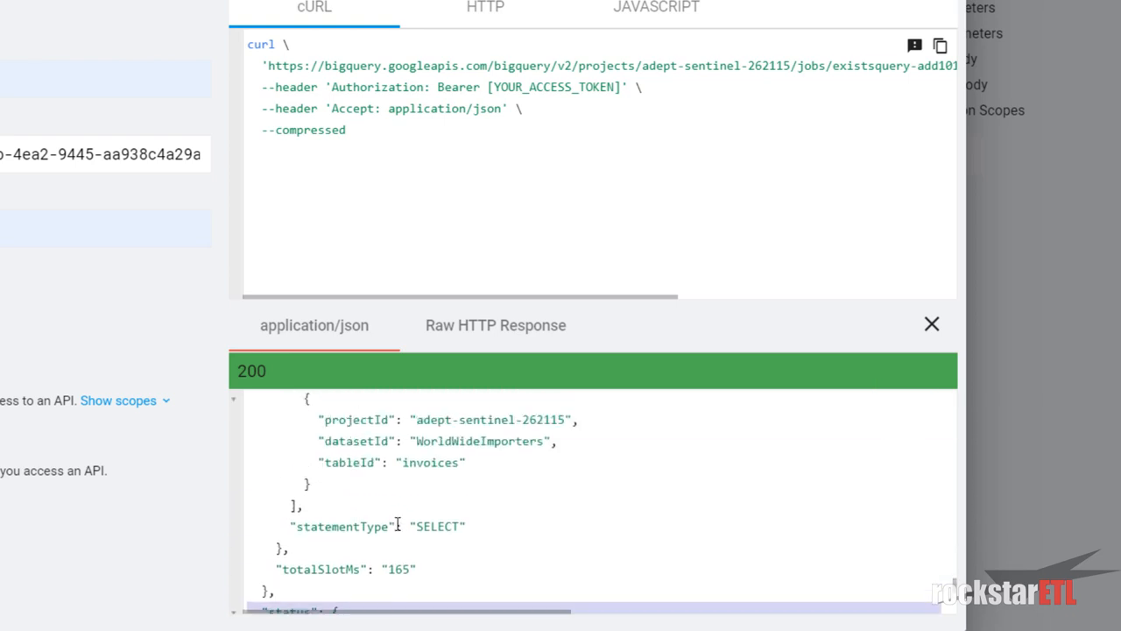
pyautogui.scroll(-2, 407, 522)
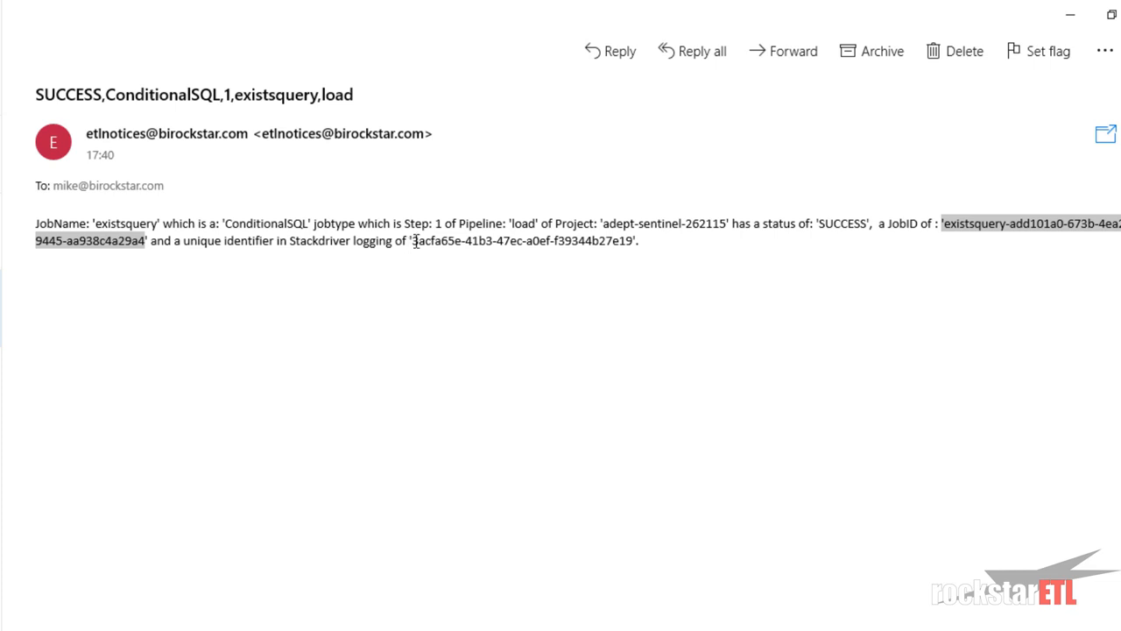
# Highlight the Stackdriver identifier in the existsquery e-mail, then switch to Logs Viewer and copy the UUID from the "finished step: 1" entry.
pyautogui.moveTo(412, 240); pyautogui.dragTo(429, 256)
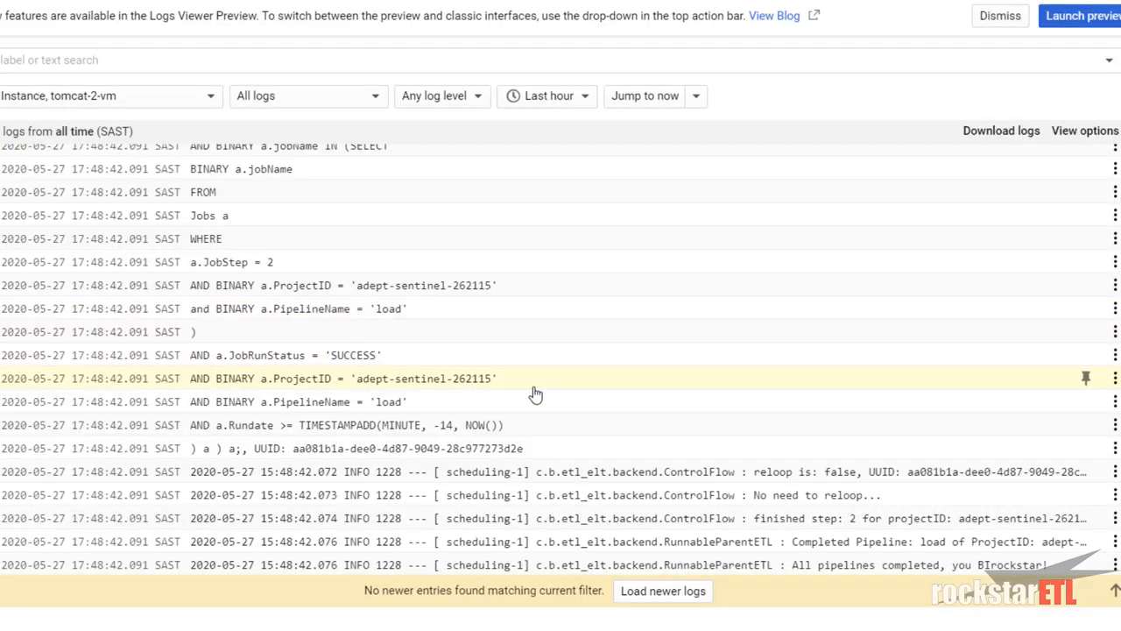
pyautogui.scroll(5, 526, 408)
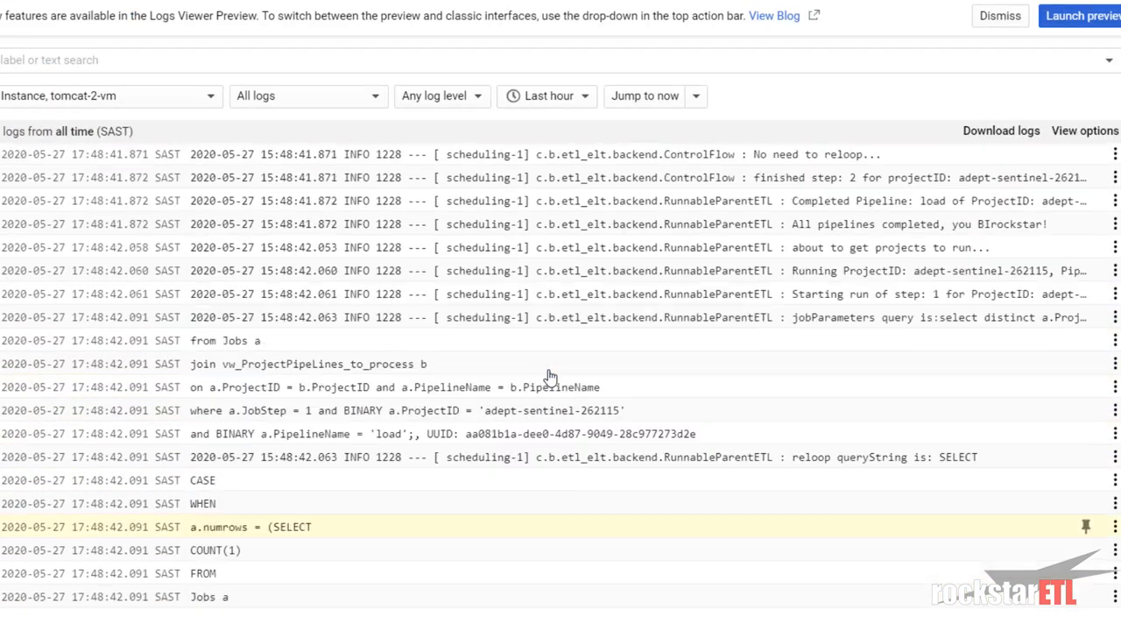
pyautogui.scroll(5, 550, 377)
pyautogui.click(838, 406)
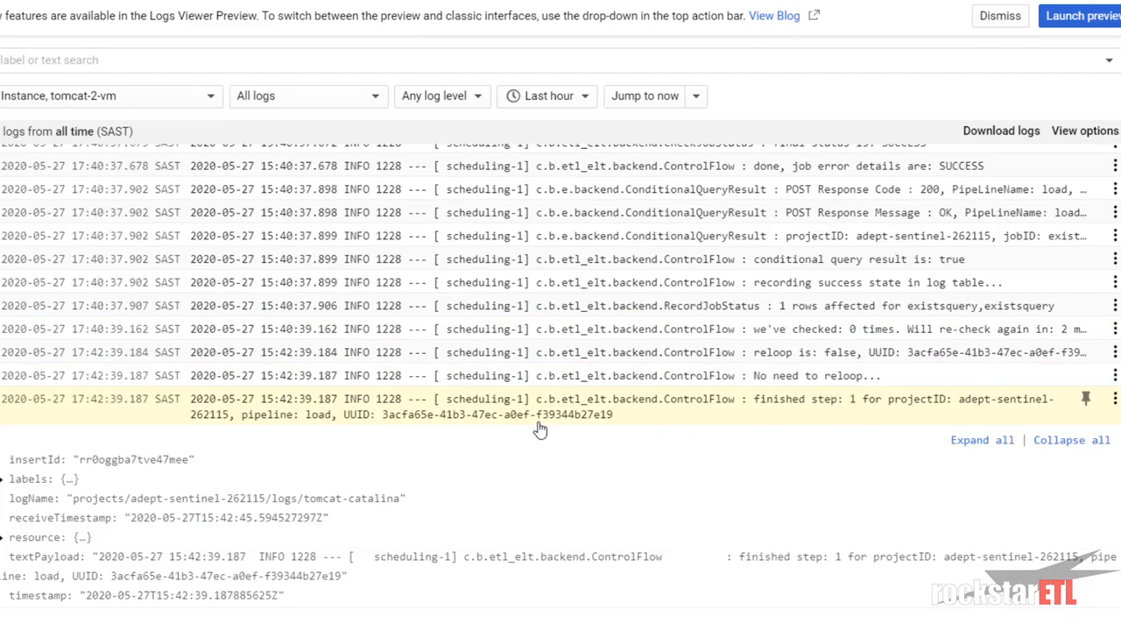
pyautogui.click(405, 427)
pyautogui.click(419, 421)
pyautogui.click(420, 421)
pyautogui.moveTo(384, 418); pyautogui.dragTo(613, 419)
pyautogui.hotkey('ctrl', 'c')
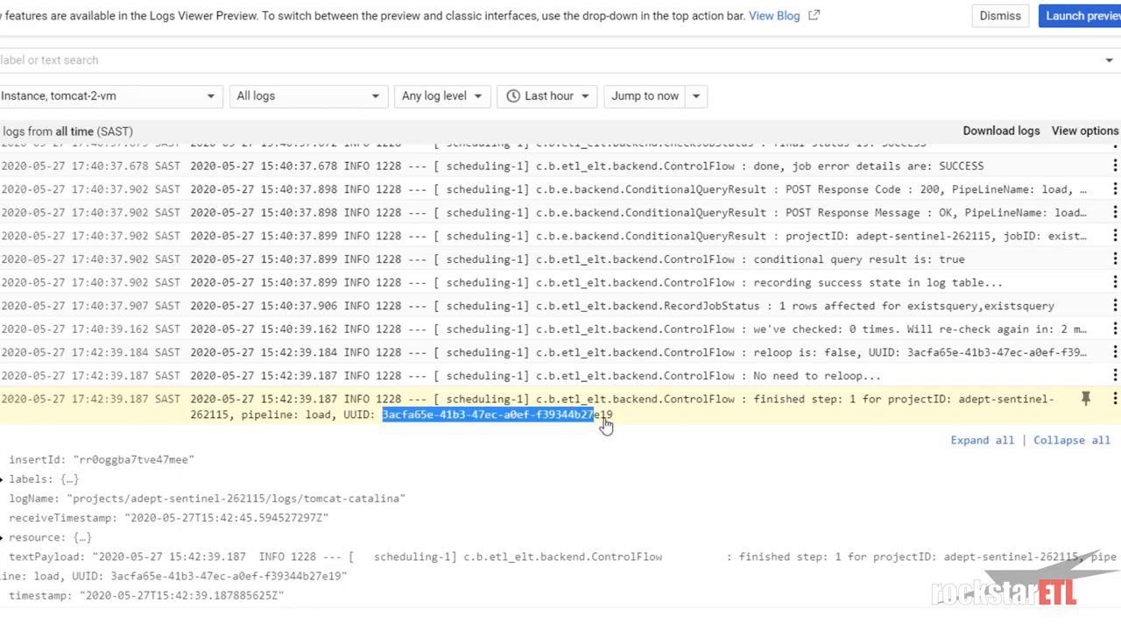
# Filter the logs by UUID 3acfa65e-41b3-47ec-a0ef-f39344b27e19 and review the matching entries from the earliest onward.
pyautogui.click(92, 60)
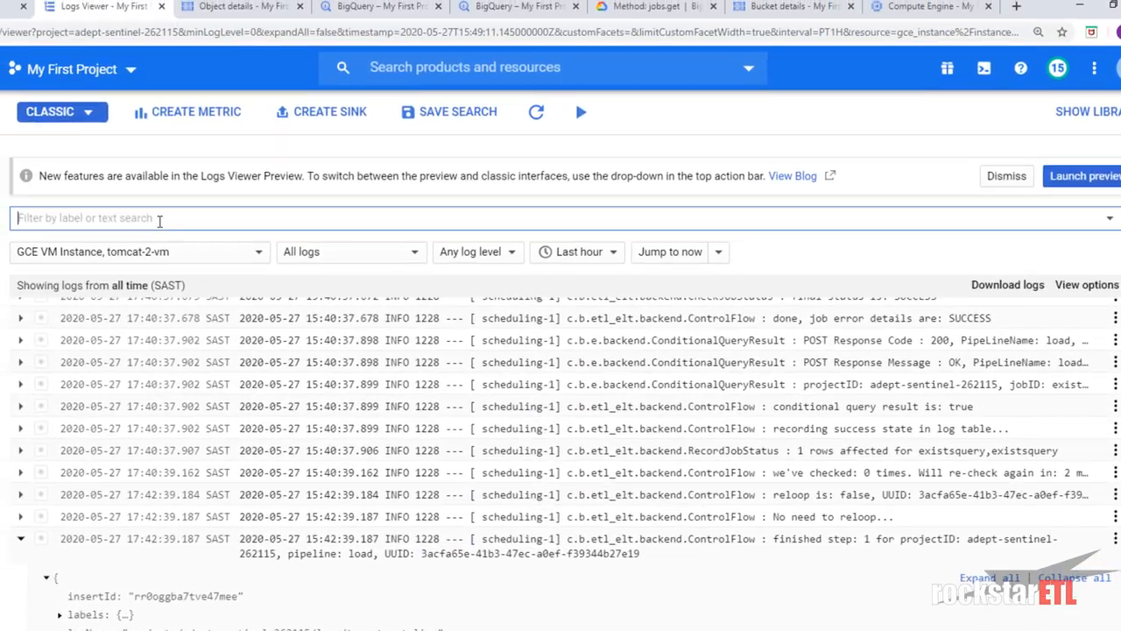
pyautogui.hotkey('ctrl', 'v')
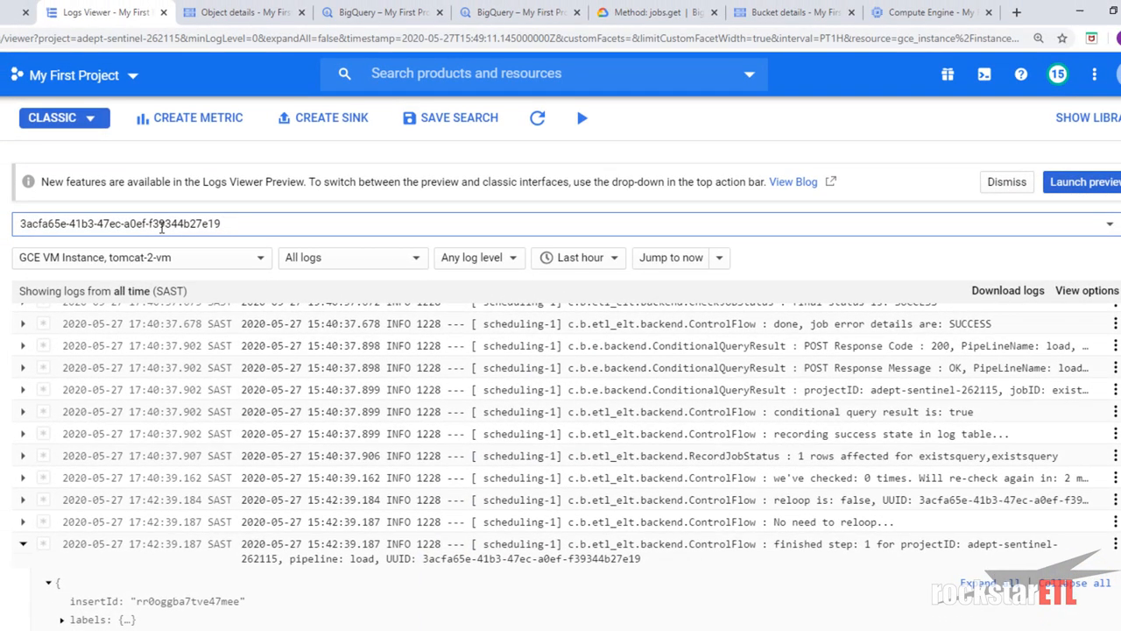
pyautogui.press('Return')
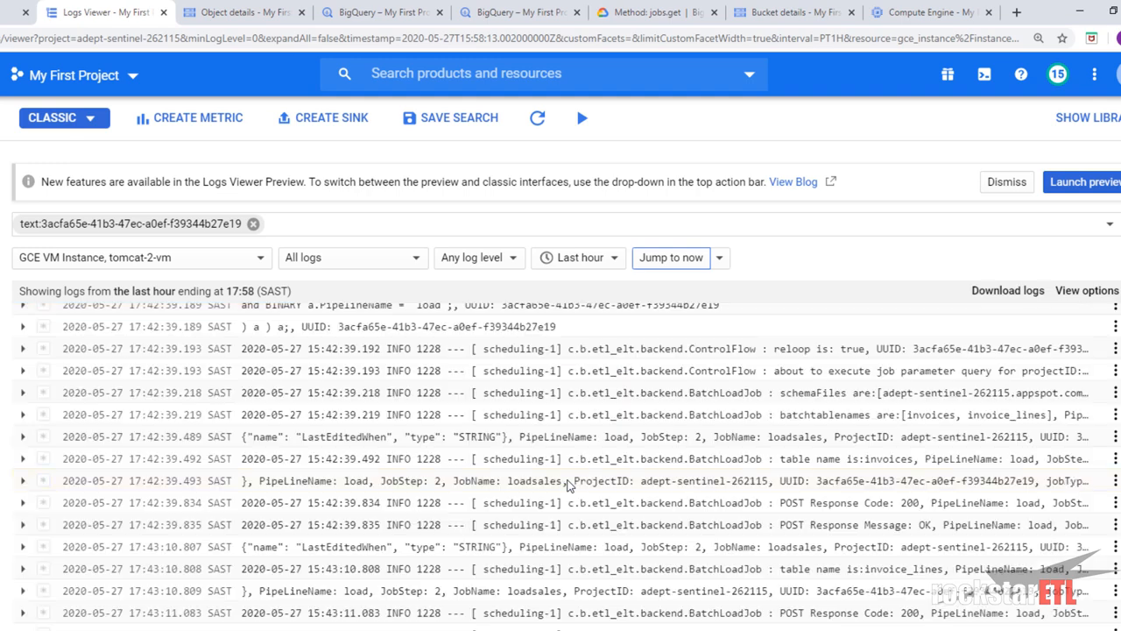
pyautogui.scroll(5, 568, 486)
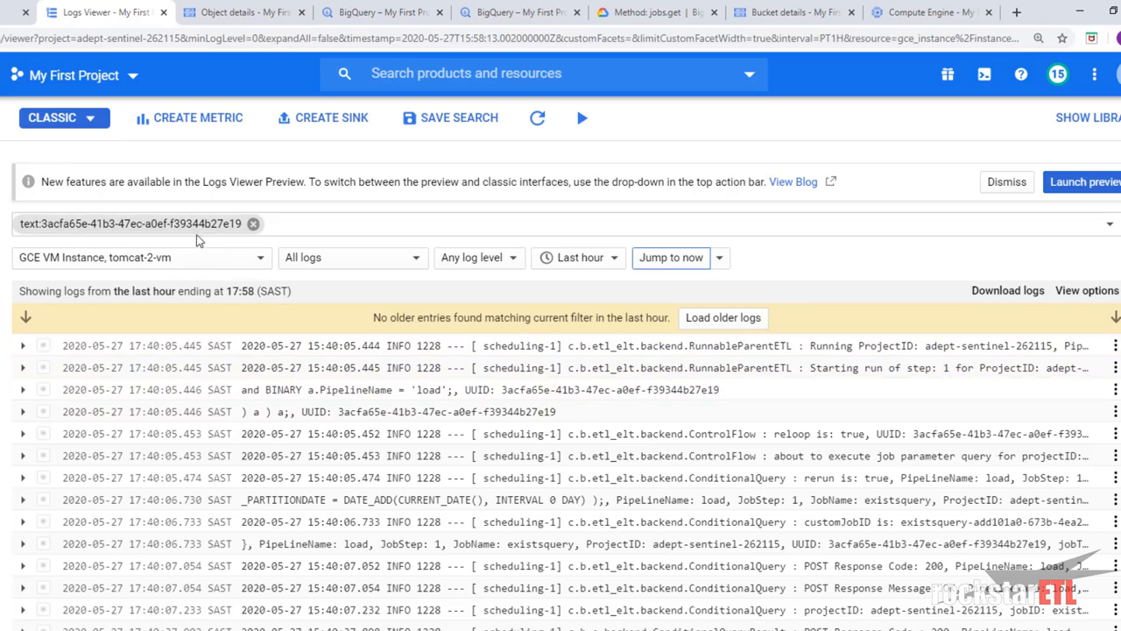
pyautogui.scroll(-1, 651, 392)
pyautogui.scroll(-6, 651, 393)
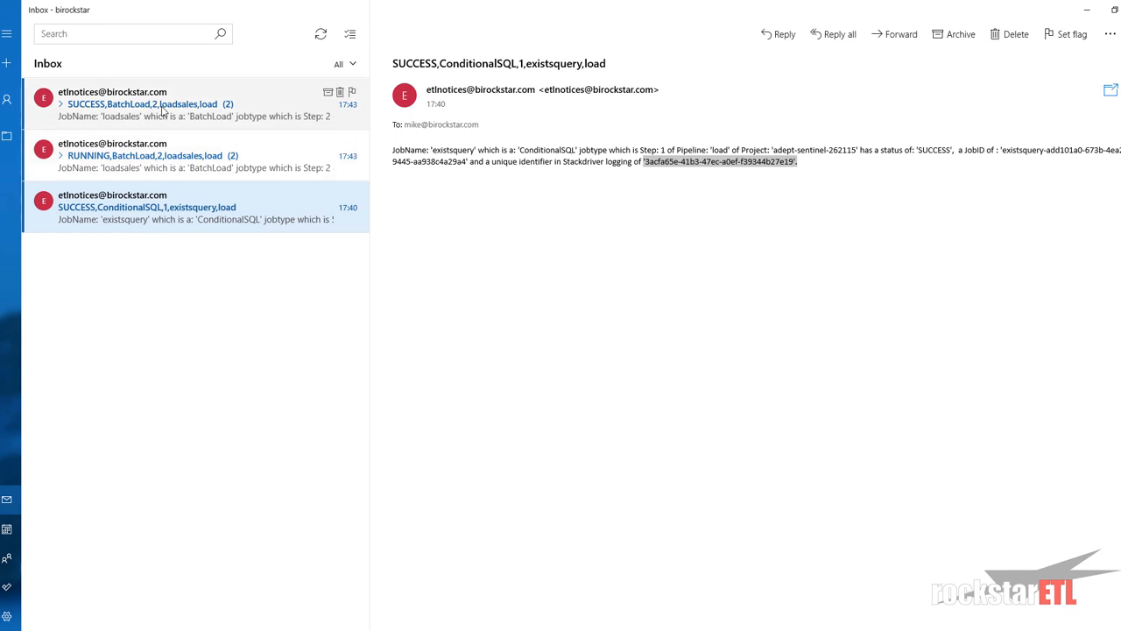
# Switch to the mail inbox and read the RUNNING and SUCCESS loadsales notifications for their job IDs and Stackdriver identifiers.
pyautogui.click(155, 163)
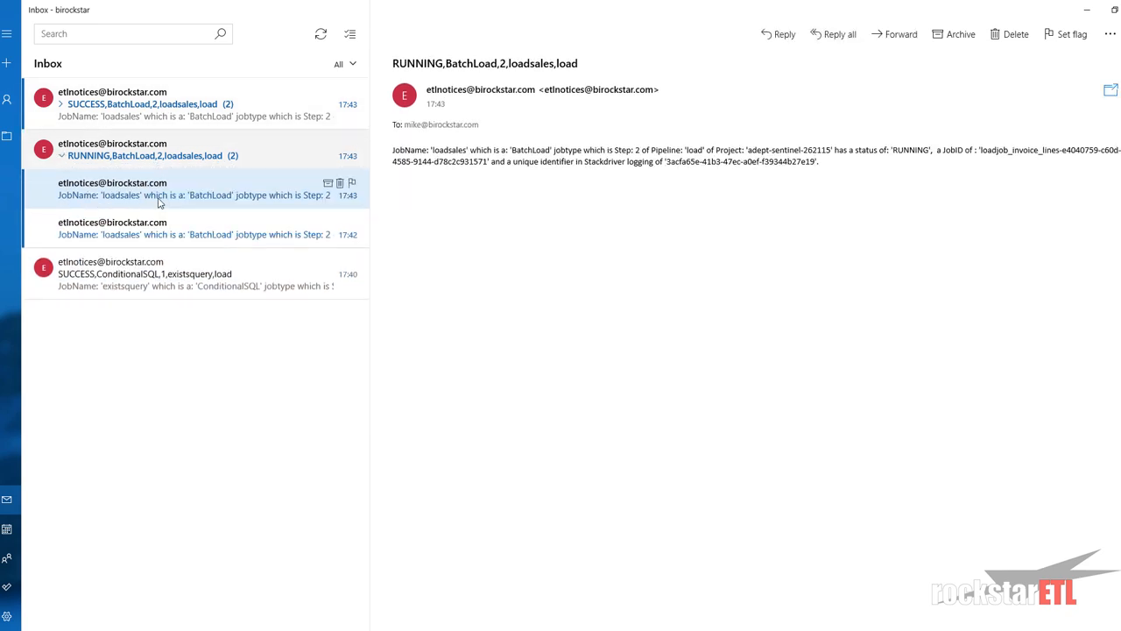
pyautogui.click(213, 229)
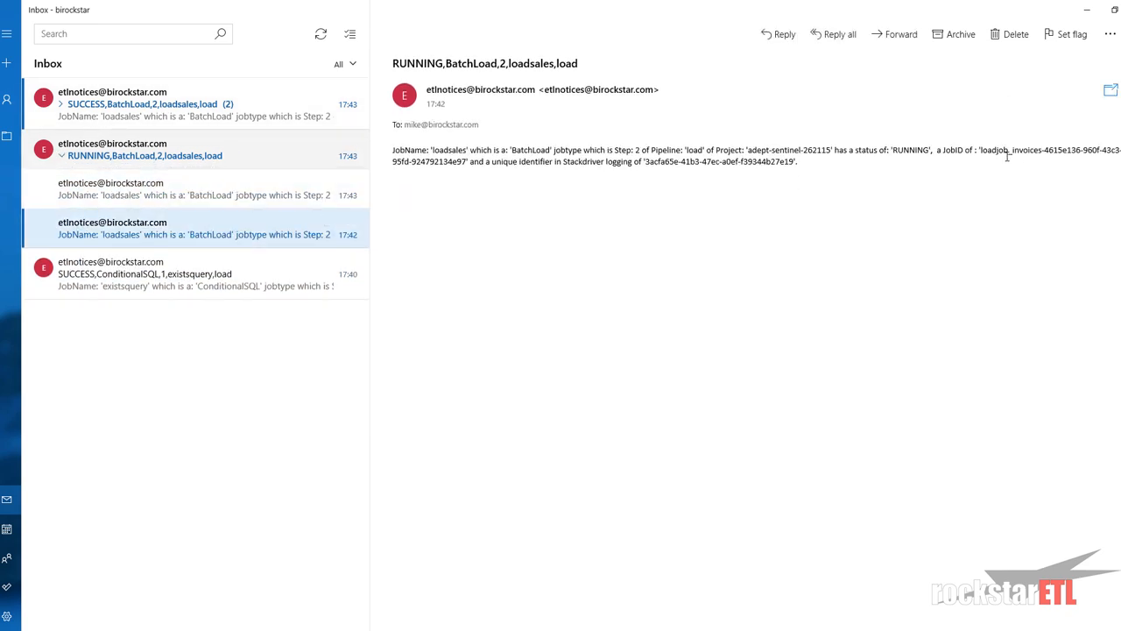
pyautogui.click(103, 110)
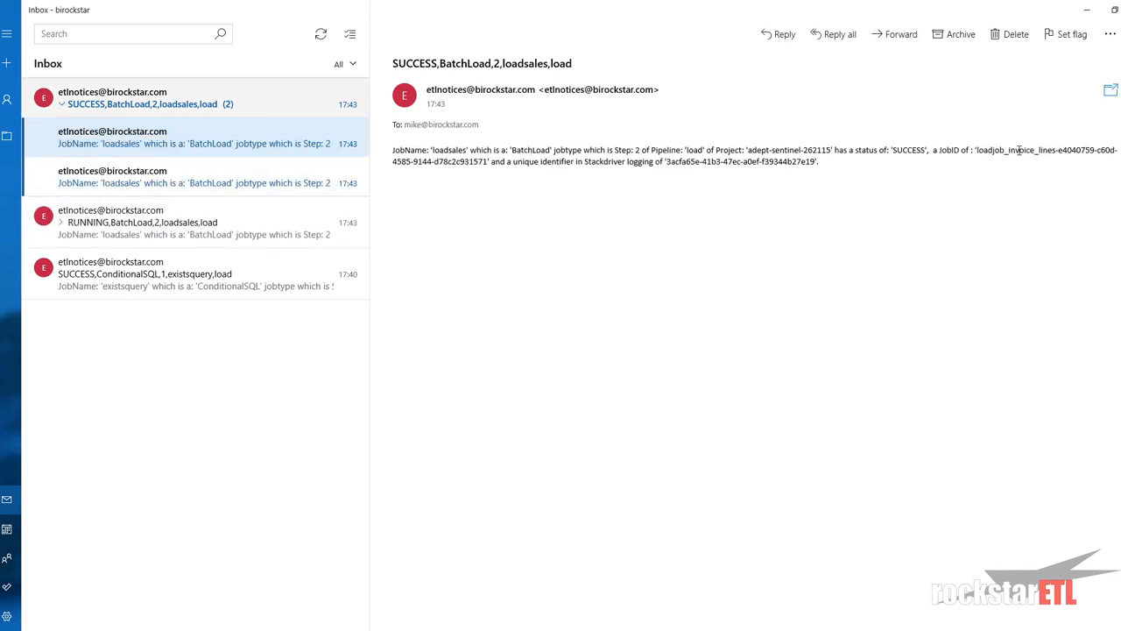
pyautogui.click(158, 176)
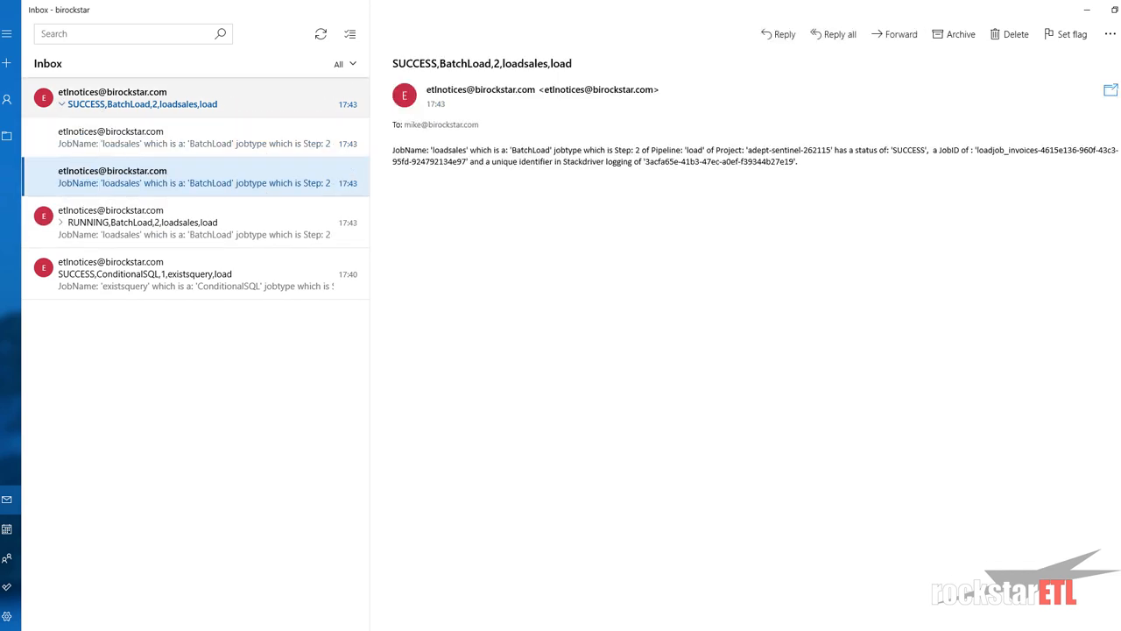
pyautogui.click(1022, 155)
pyautogui.click(180, 148)
pyautogui.click(174, 179)
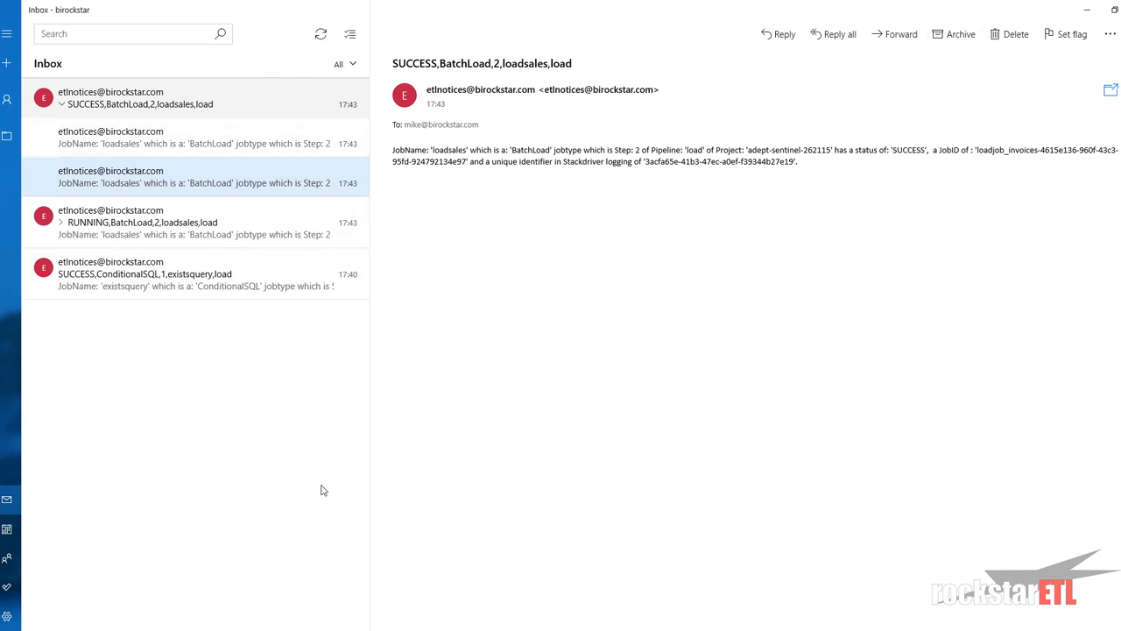
# Switch to rockstarETL, clear the notification e-mail address of the existsquery job step and save it.
pyautogui.click(351, 596)
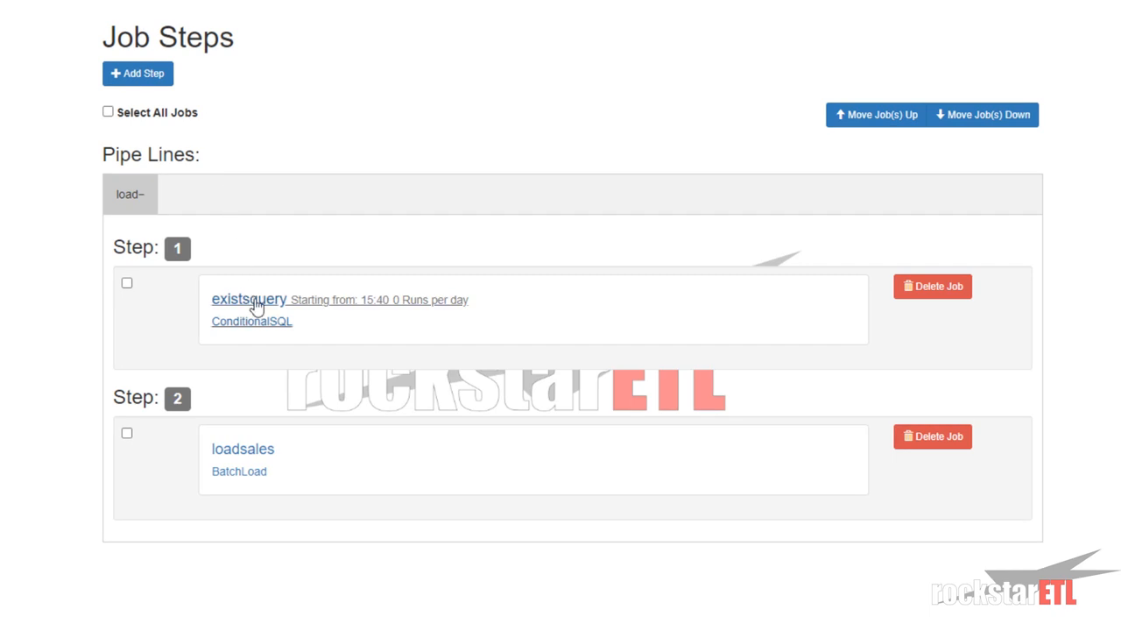
pyautogui.click(342, 310)
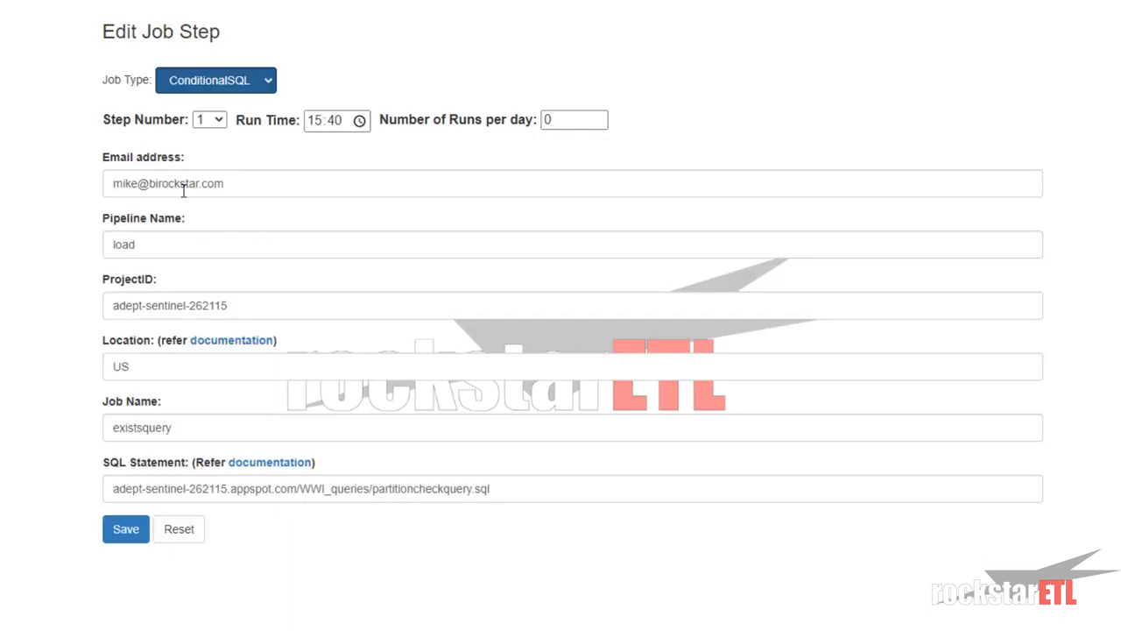
pyautogui.moveTo(231, 190); pyautogui.dragTo(22, 194)
pyautogui.press('BackSpace')
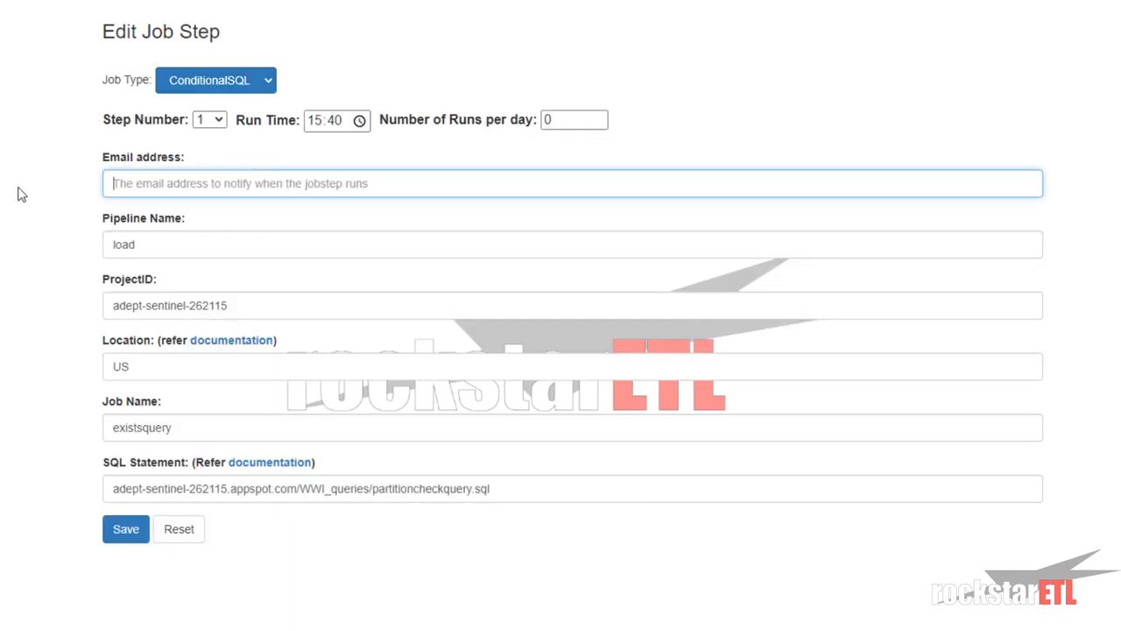
pyautogui.click(112, 528)
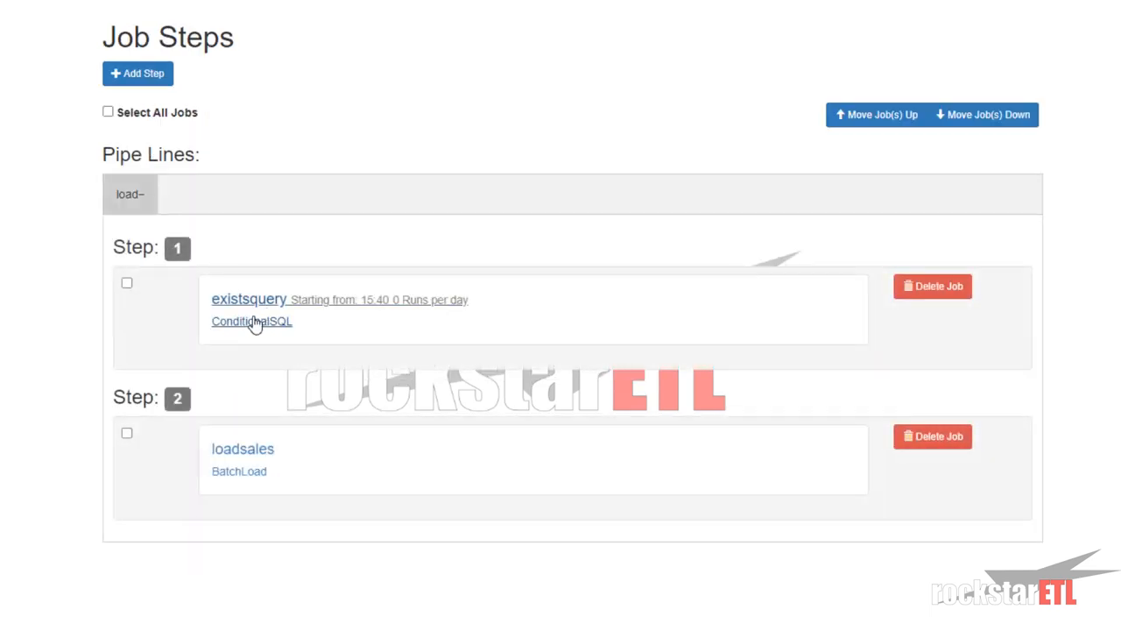
# Reopen the existsquery job step, fill in the notification e-mail address again and save it.
pyautogui.click(256, 312)
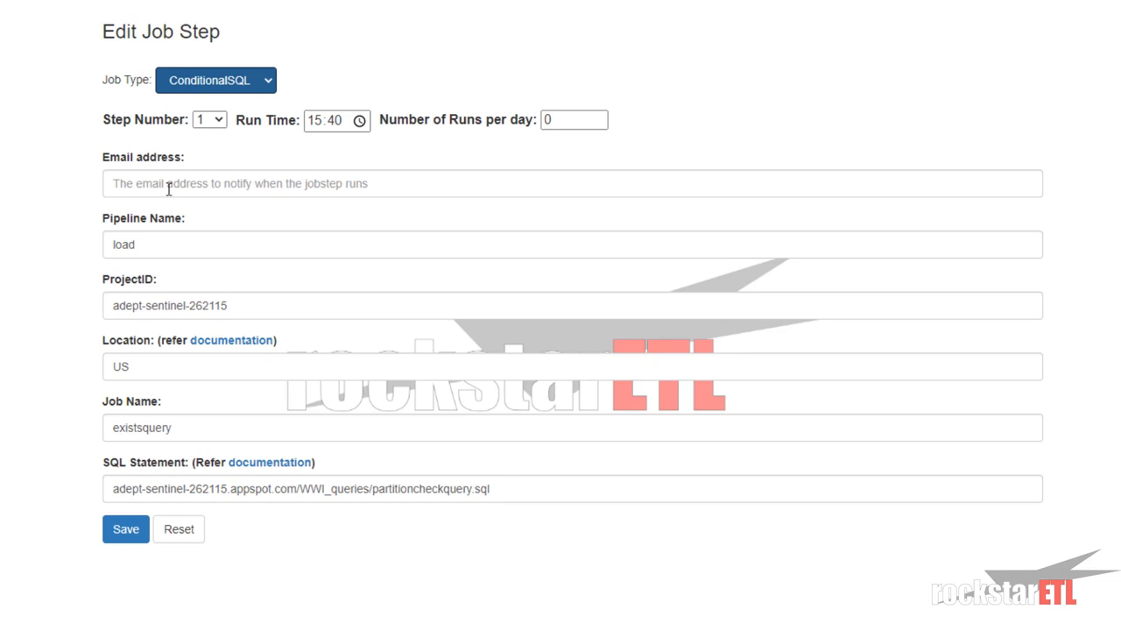
pyautogui.click(131, 536)
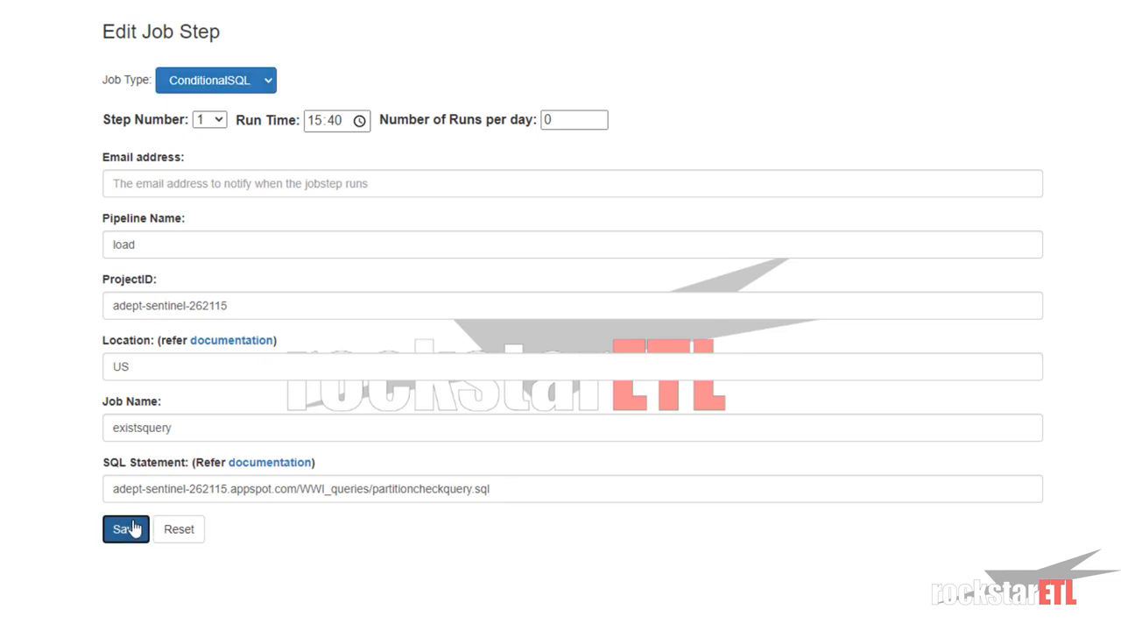
pyautogui.click(230, 302)
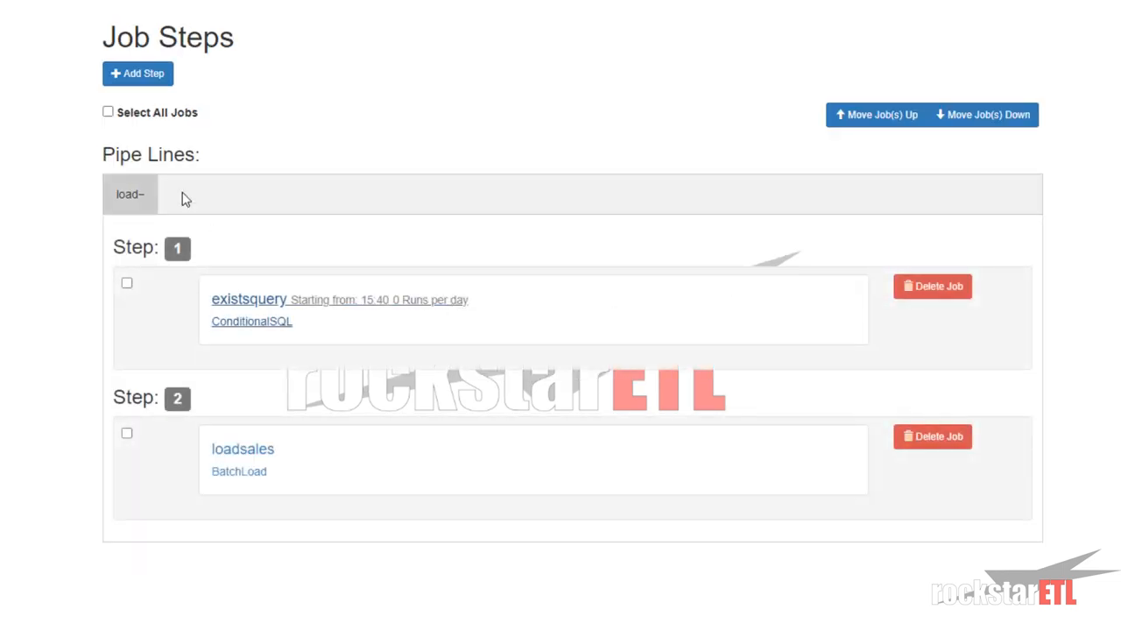
pyautogui.click(175, 183)
pyautogui.click(183, 215)
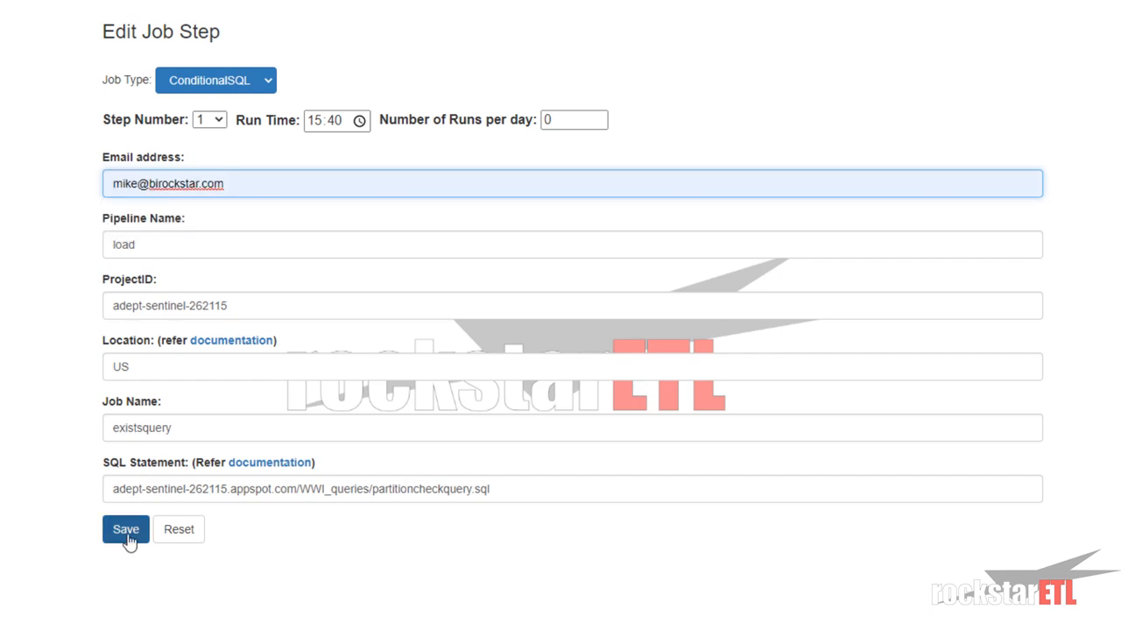
pyautogui.click(128, 537)
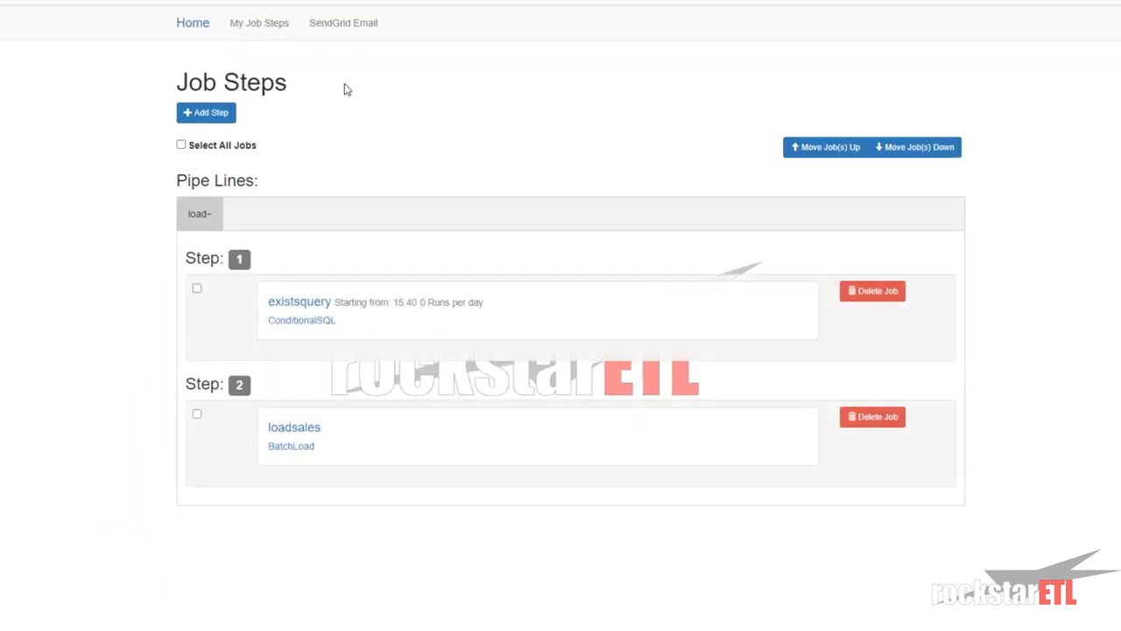
# Review the SendGrid e-mail settings and the existsquery job step's details, and return to the home page.
pyautogui.click(336, 32)
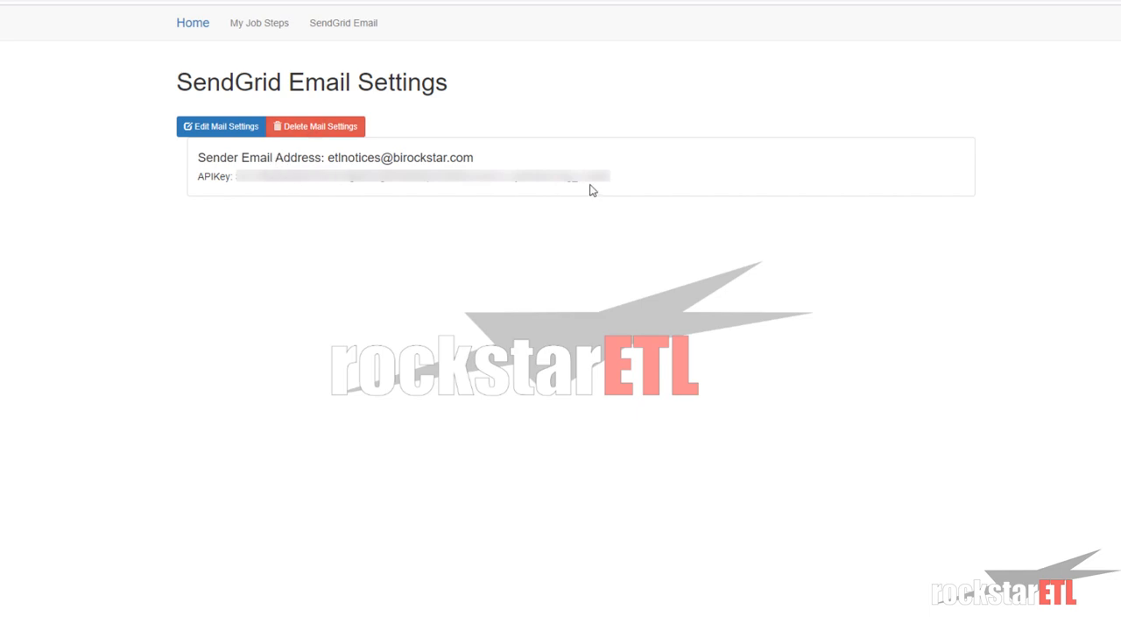
pyautogui.click(210, 26)
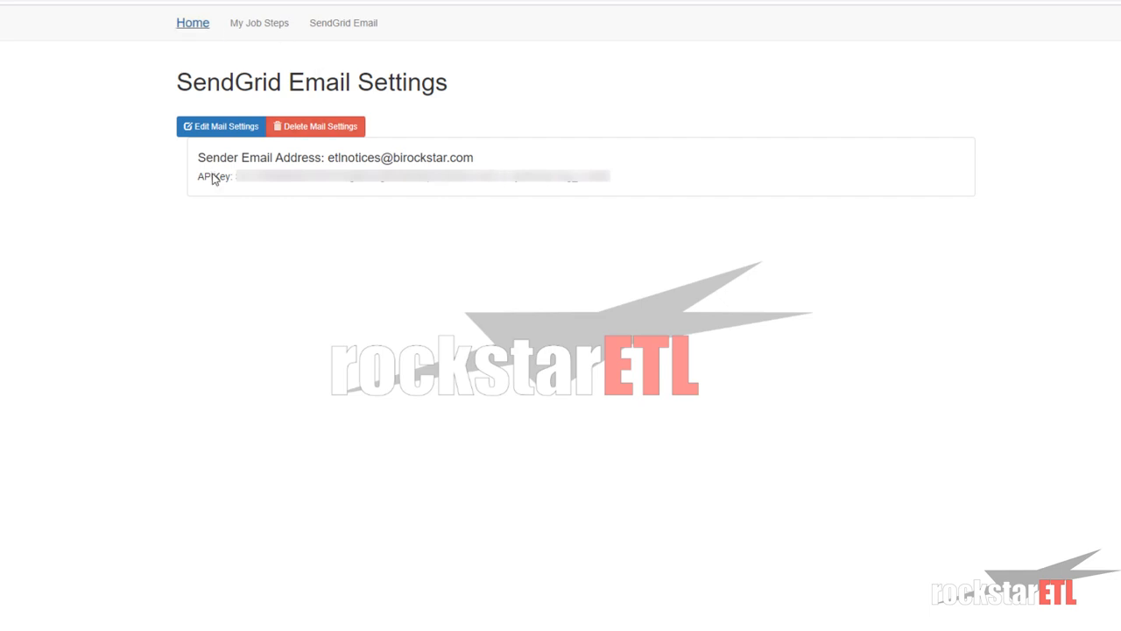
pyautogui.click(261, 23)
pyautogui.scroll(-5, 311, 361)
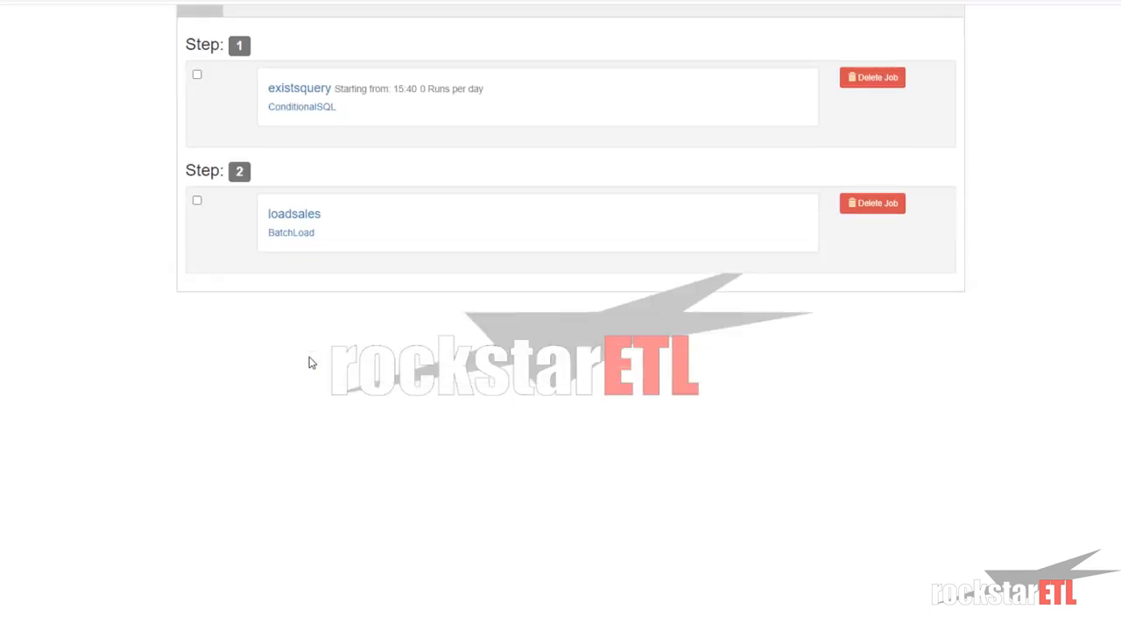
pyautogui.scroll(5, 698, 448)
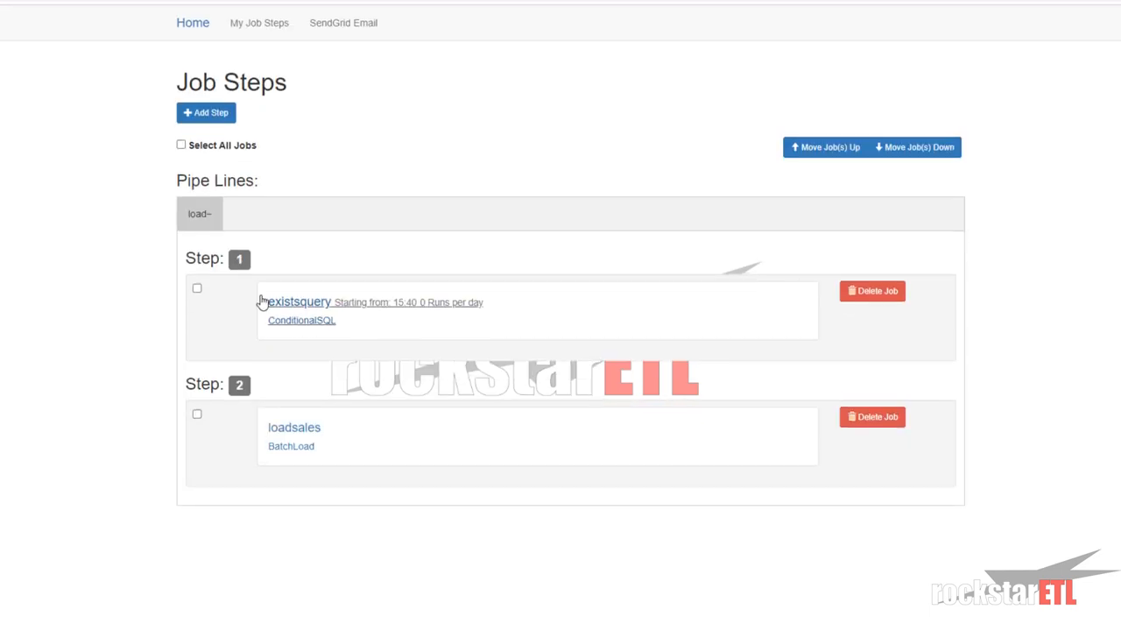
pyautogui.click(326, 302)
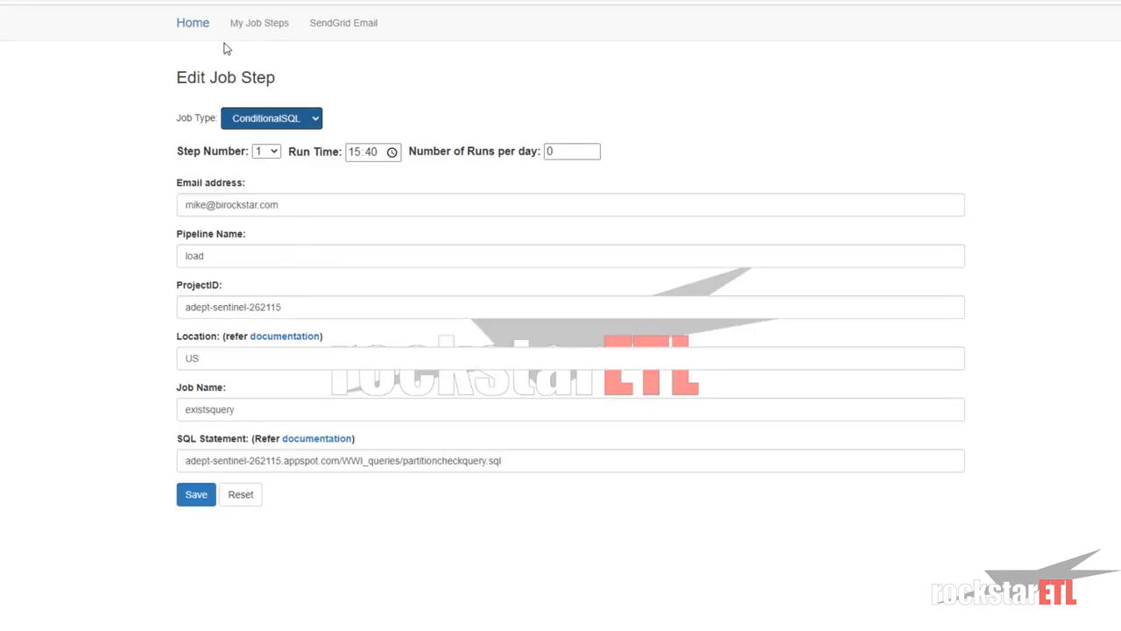
pyautogui.click(191, 26)
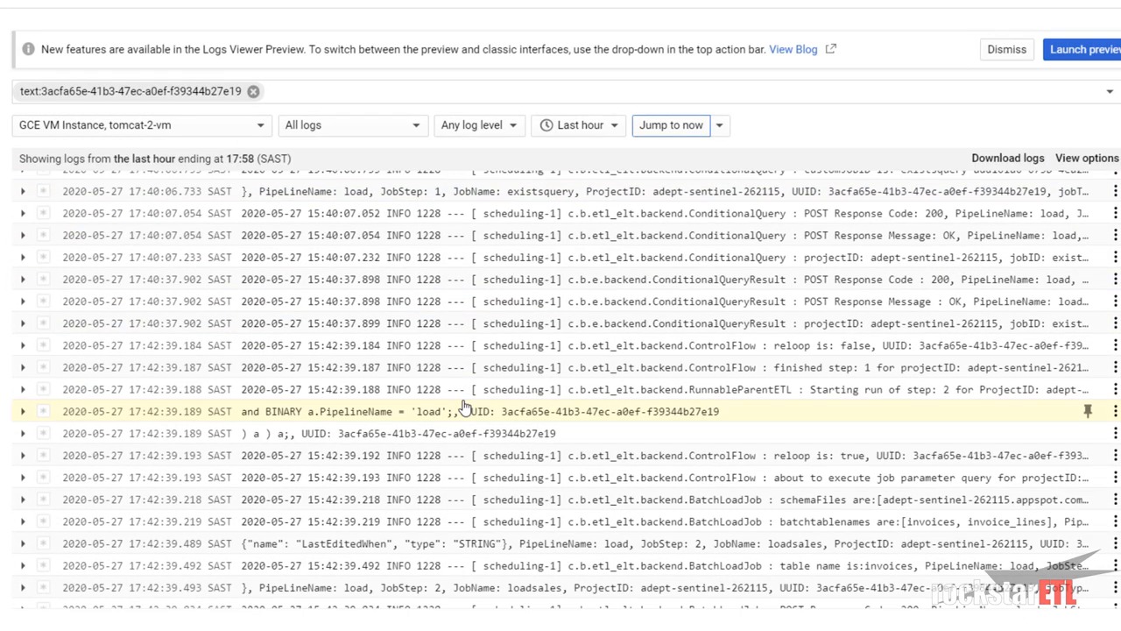
# Switch to Logs Viewer, review the log entries of both pipeline steps and remove the UUID text filter.
pyautogui.scroll(-3, 464, 408)
pyautogui.scroll(2, 571, 309)
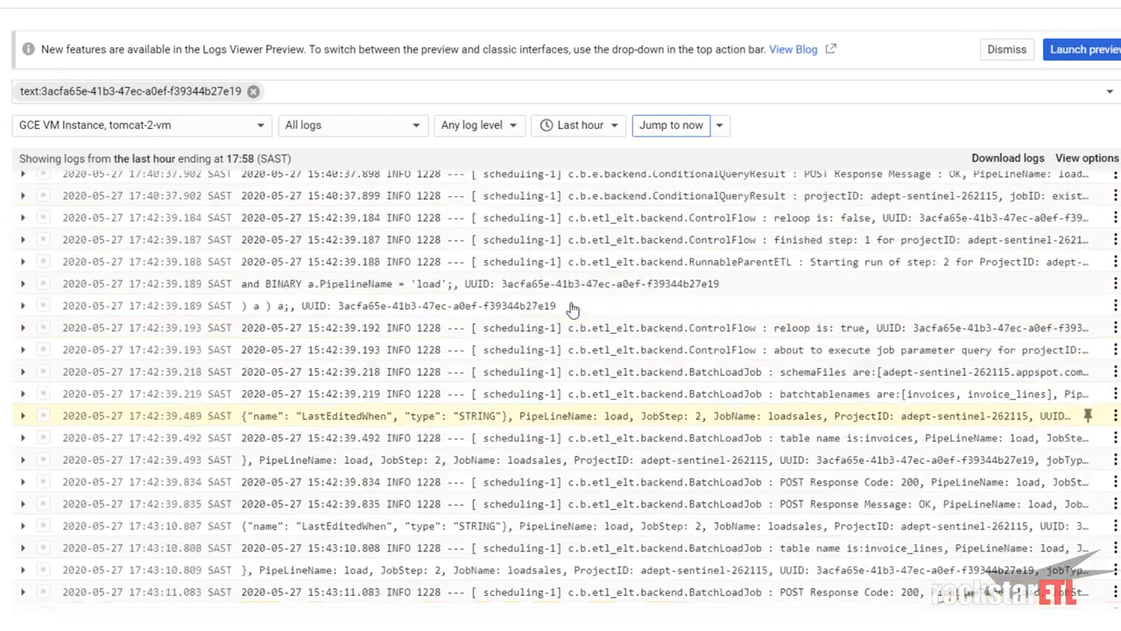
pyautogui.scroll(-3, 670, 342)
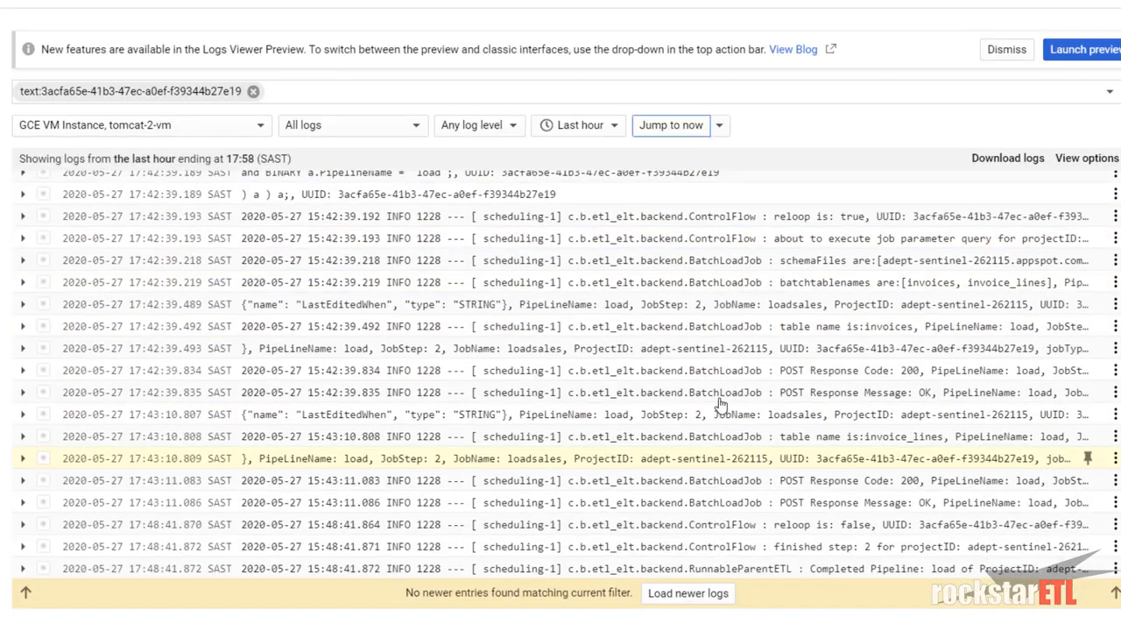
pyautogui.click(253, 91)
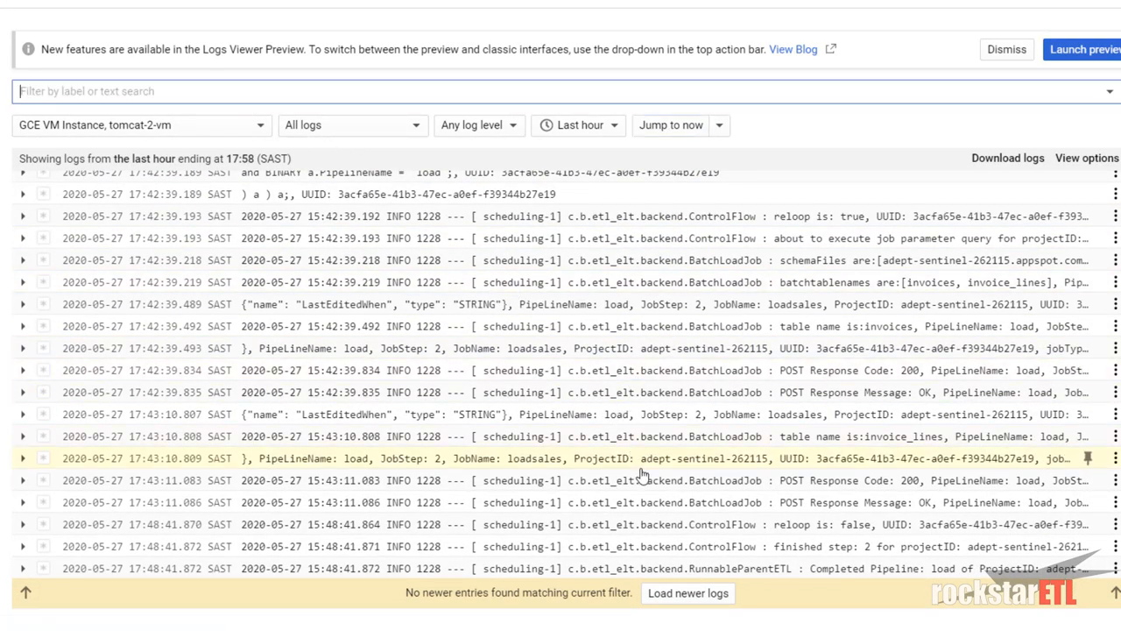
pyautogui.scroll(5, 655, 490)
pyautogui.scroll(3, 648, 431)
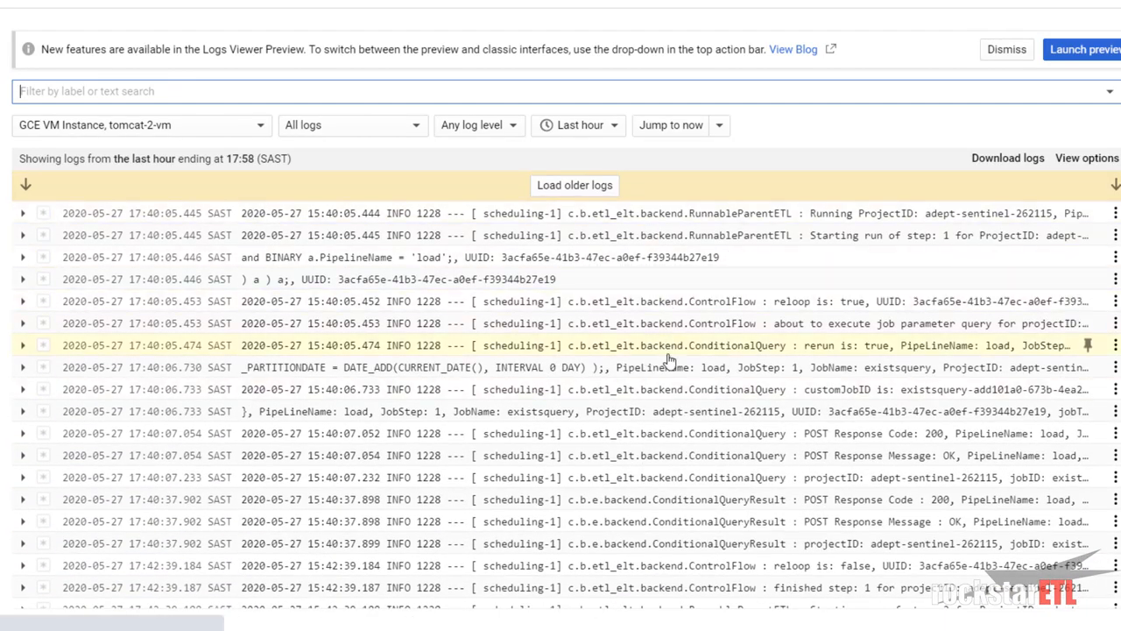
pyautogui.scroll(-8, 706, 429)
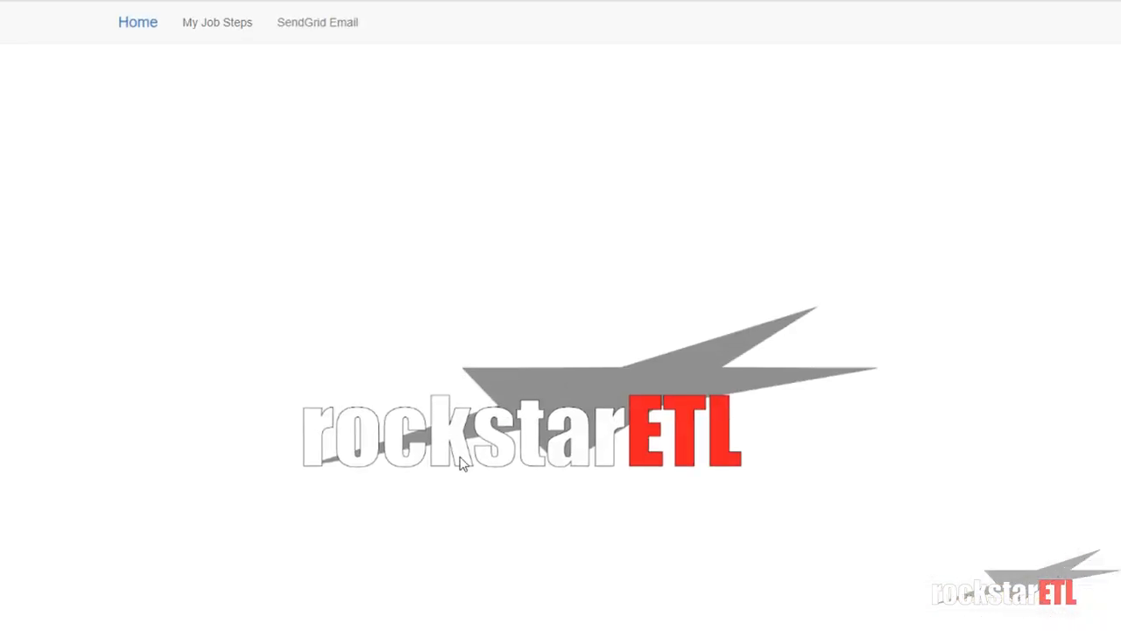
# Switch back to rockstarETL and open the list of job steps.
pyautogui.click(215, 24)
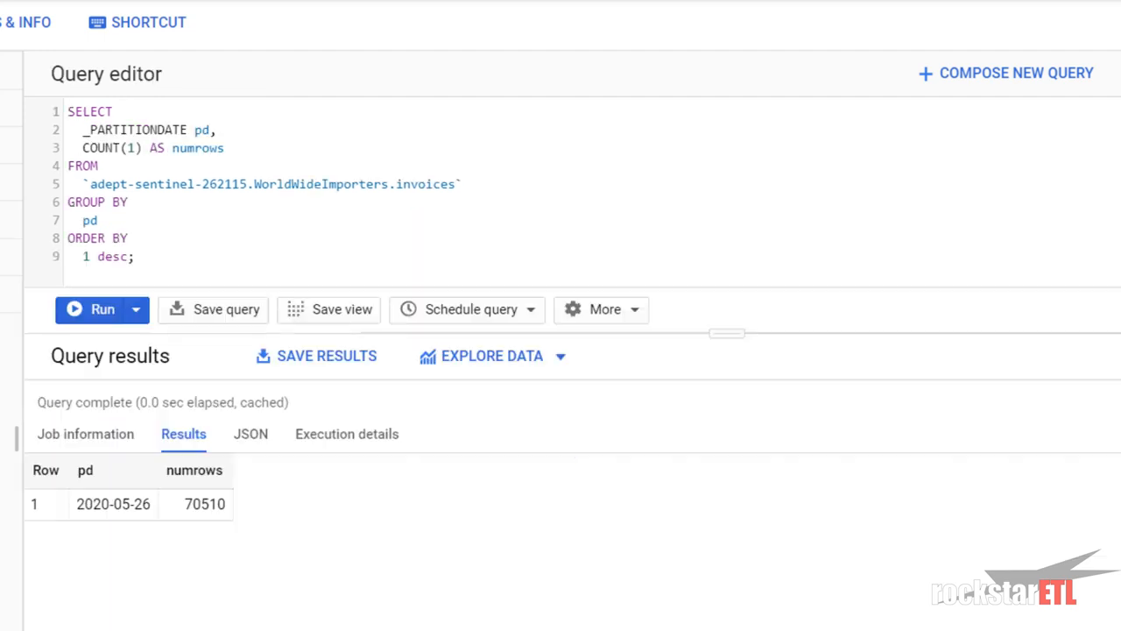
# Rerun the partition row-count query on invoices, and run it again with the table changed to invoice_lines.
pyautogui.click(286, 220)
pyautogui.hotkey('ctrl', 'Return')
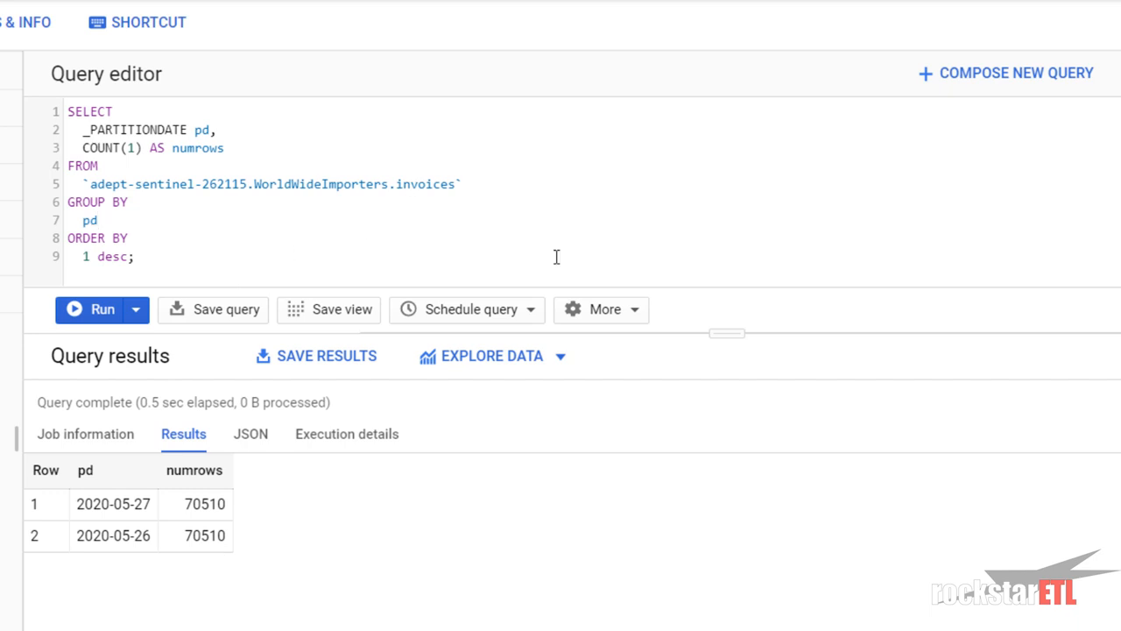
pyautogui.press('BackSpace')
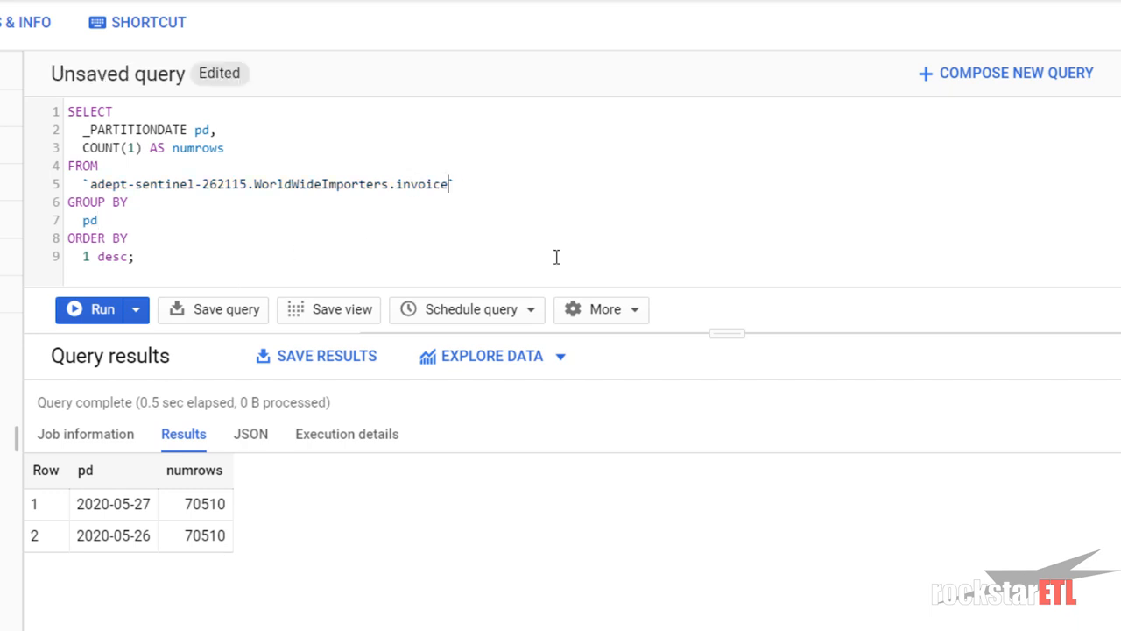
pyautogui.write('_lines`')
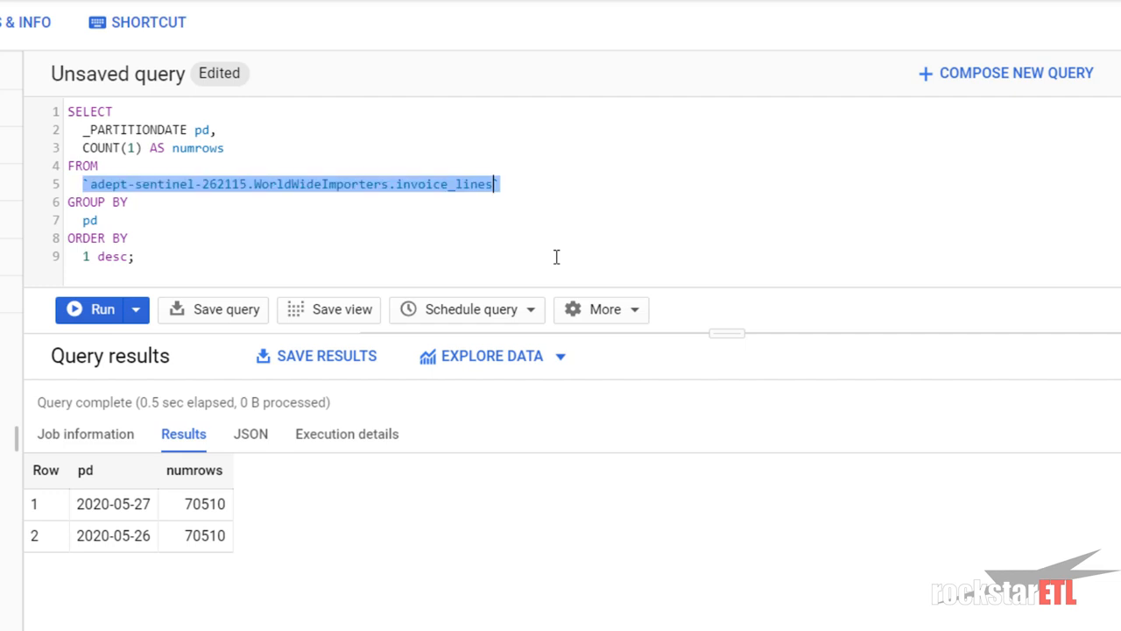
pyautogui.hotkey('ctrl', 'Return')
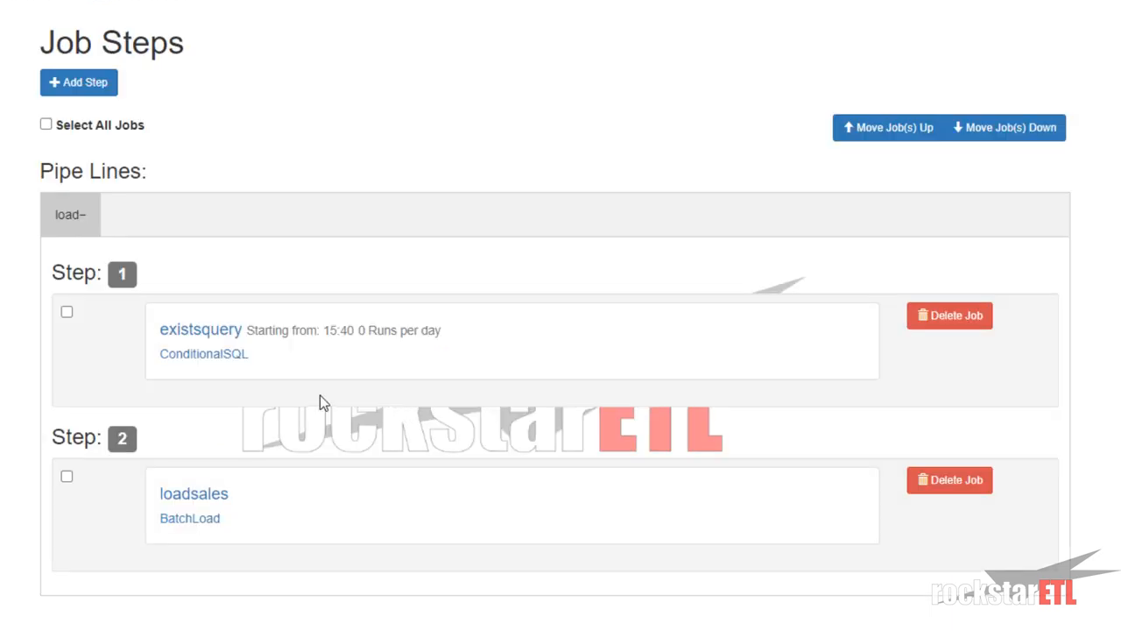
# Open the existsquery job step, look through the available job types and return to the job steps list.
pyautogui.click(200, 331)
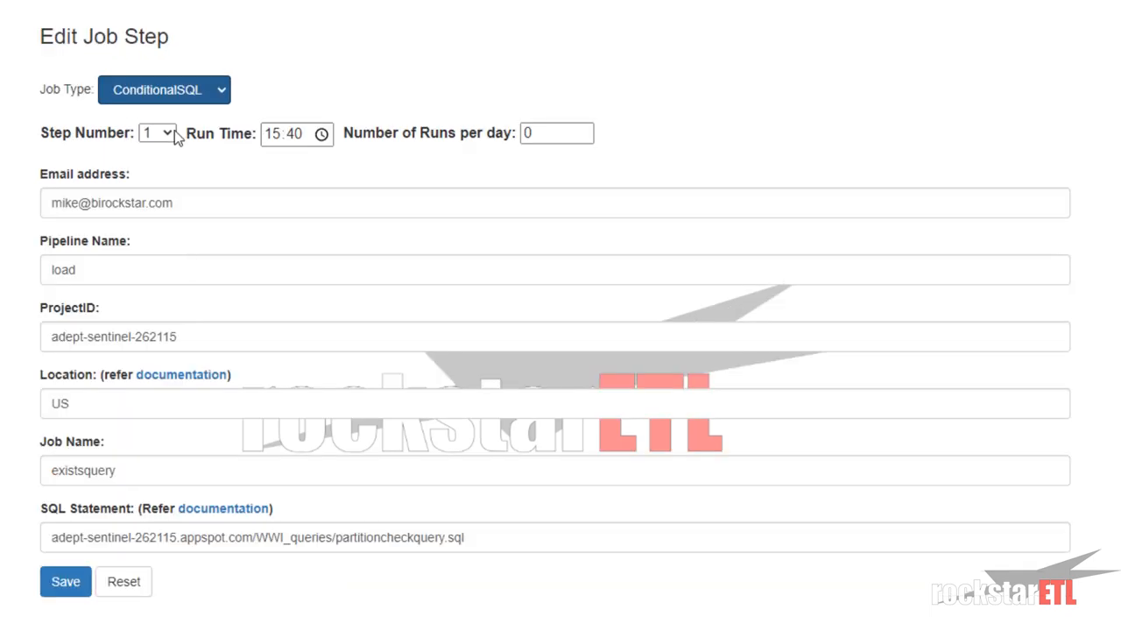
pyautogui.click(187, 93)
pyautogui.click(186, 94)
pyautogui.click(186, 93)
pyautogui.click(187, 93)
pyautogui.click(186, 94)
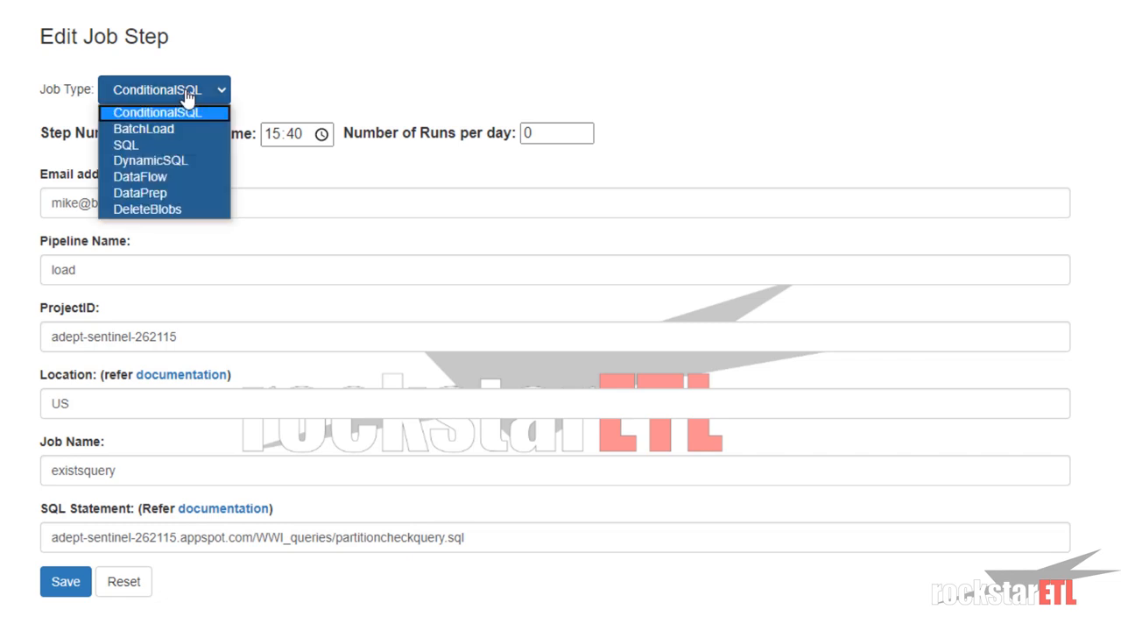
pyautogui.click(187, 94)
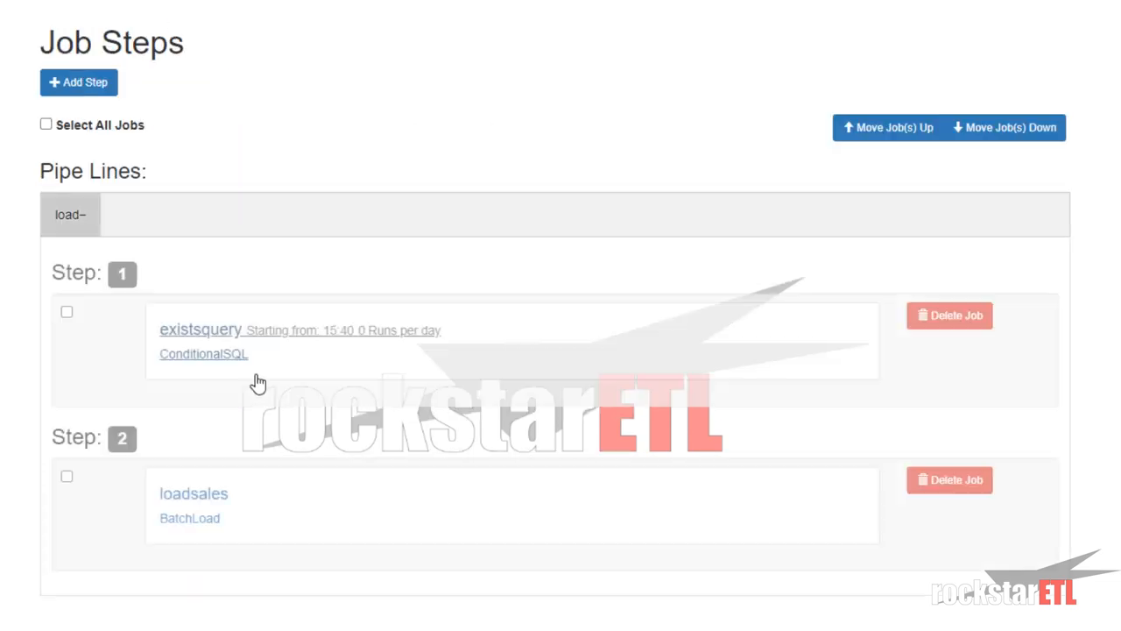
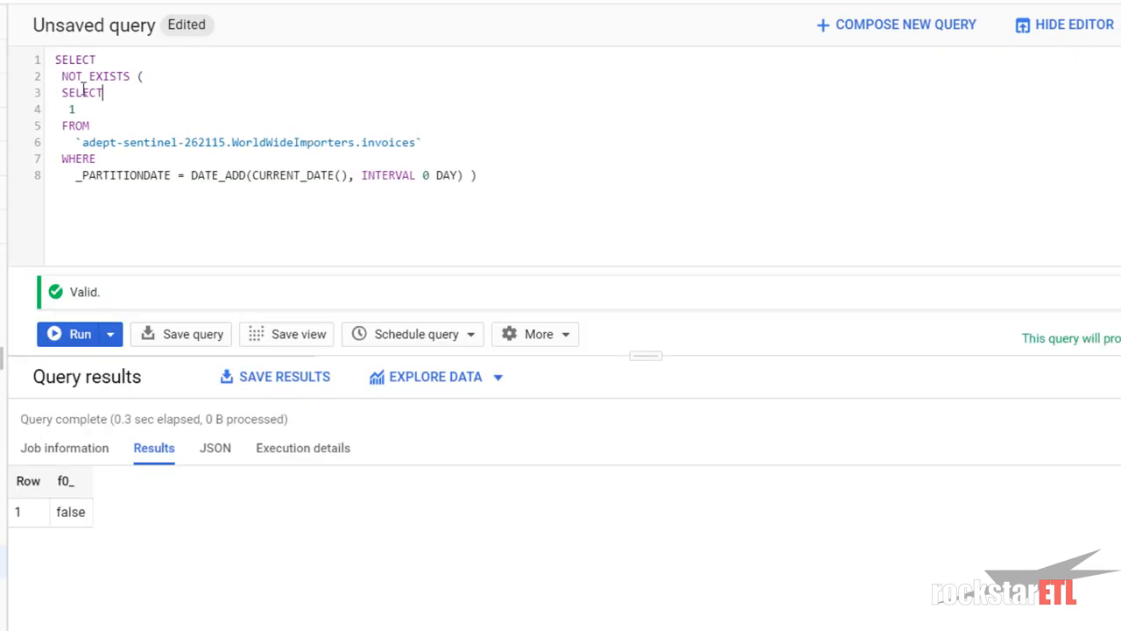
# Remove NOT from the partition check in BigQuery so it uses EXISTS, and run the query.
pyautogui.click(85, 77)
pyautogui.press('BackSpace')
pyautogui.press('BackSpace')
pyautogui.press('BackSpace')
pyautogui.press('BackSpace')
pyautogui.click(147, 112)
pyautogui.hotkey('ctrl', 'Return')
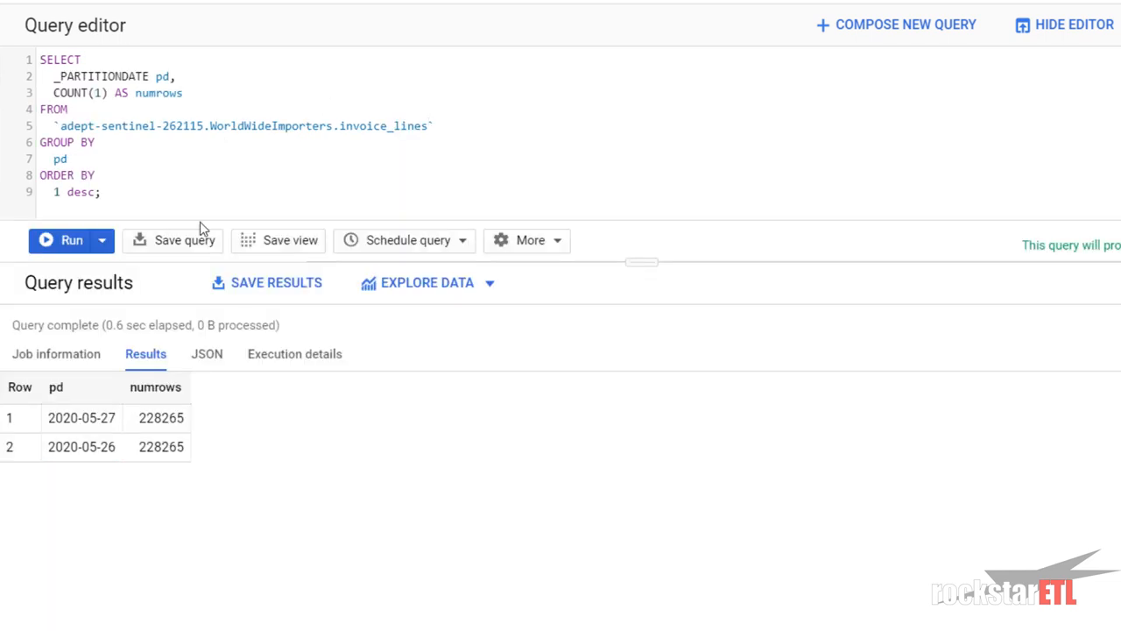
# End the EXISTS query with a semicolon and start a second statement below it with "delete from".
pyautogui.moveTo(638, 262); pyautogui.dragTo(642, 322)
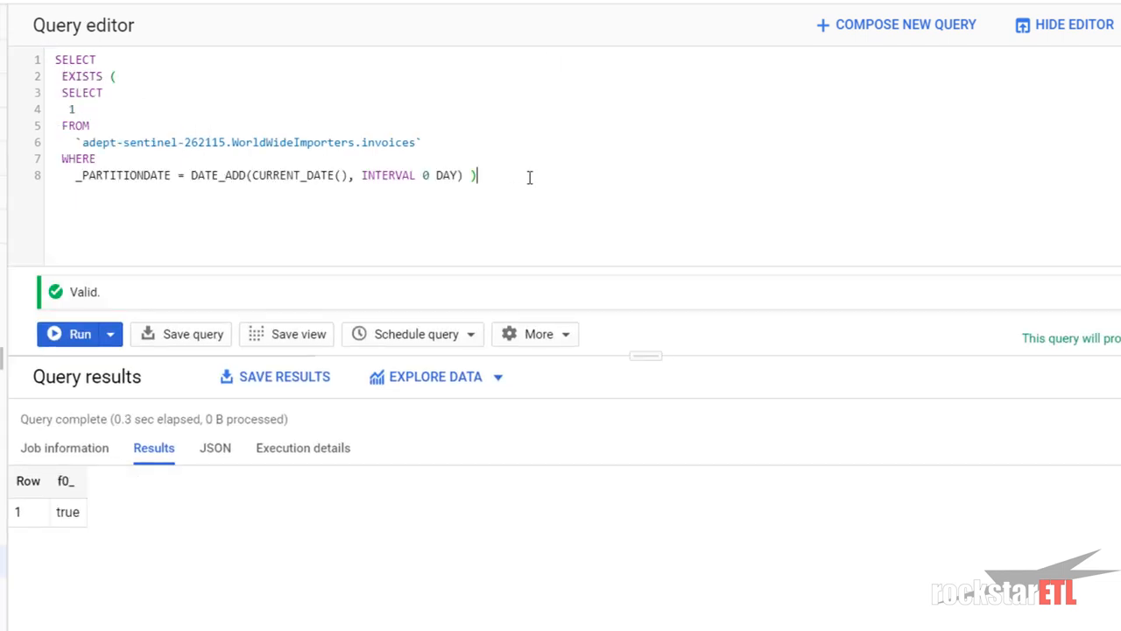
pyautogui.press('Return')
pyautogui.press('Return')
pyautogui.write('delete')
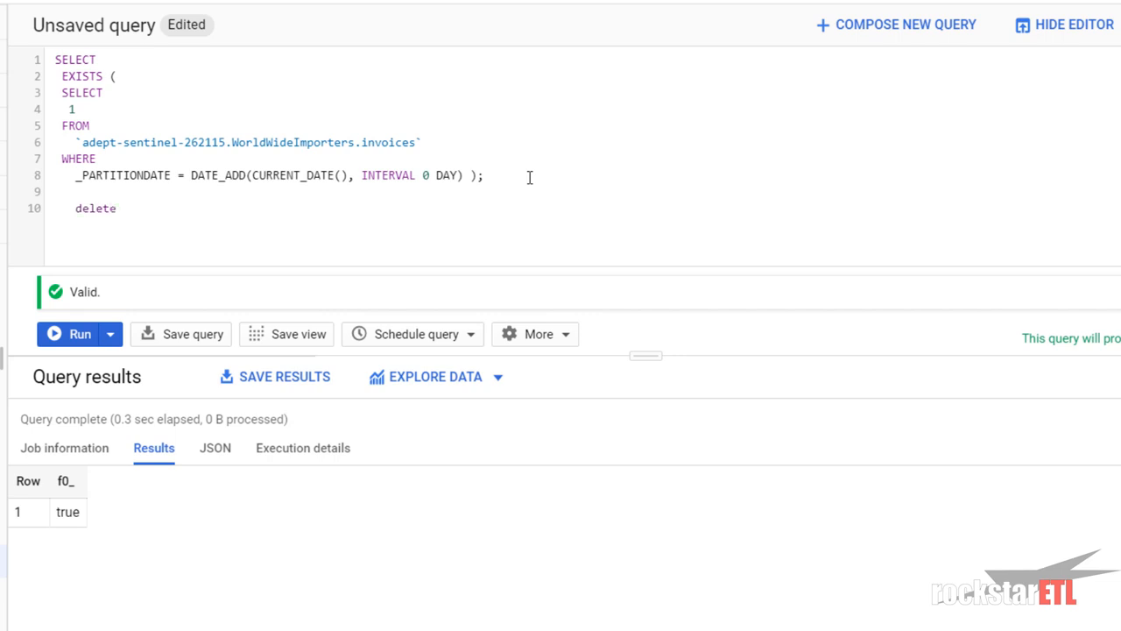
pyautogui.press('Return')
pyautogui.write('from')
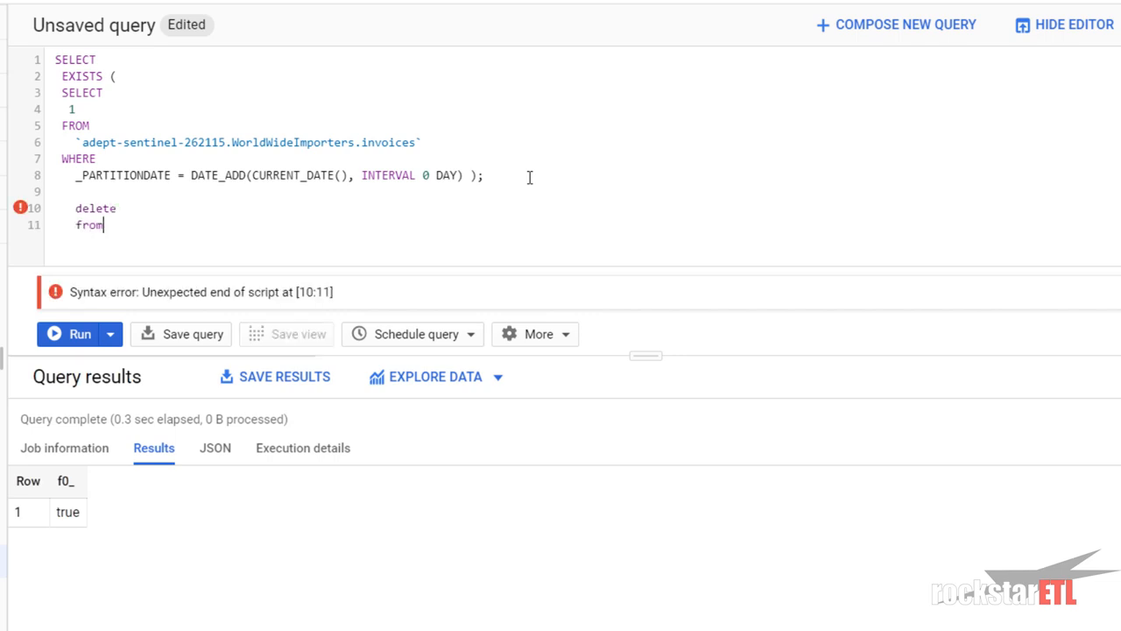
# Complete the delete statement with a copy of the invoices table name and current-date _PARTITIONDATE condition, ending it with a semicolon.
pyautogui.press('Up')
pyautogui.press('Up')
pyautogui.press('Up')
pyautogui.press('Up')
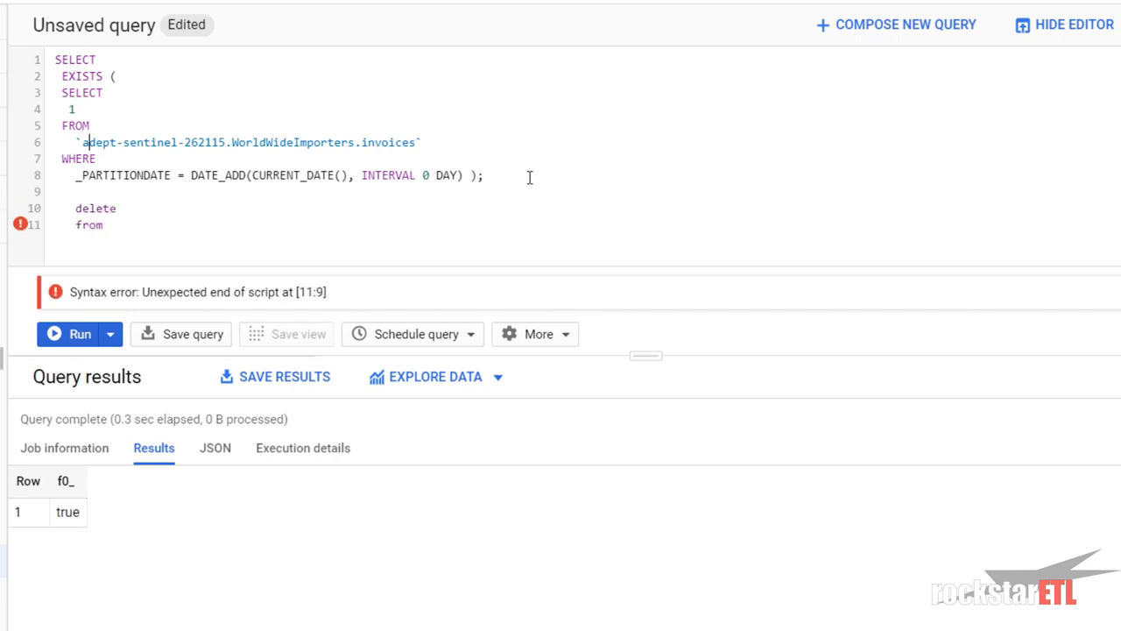
pyautogui.hotkey('shift', 'Down')
pyautogui.hotkey('shift', 'Down')
pyautogui.hotkey('shift', 'Down')
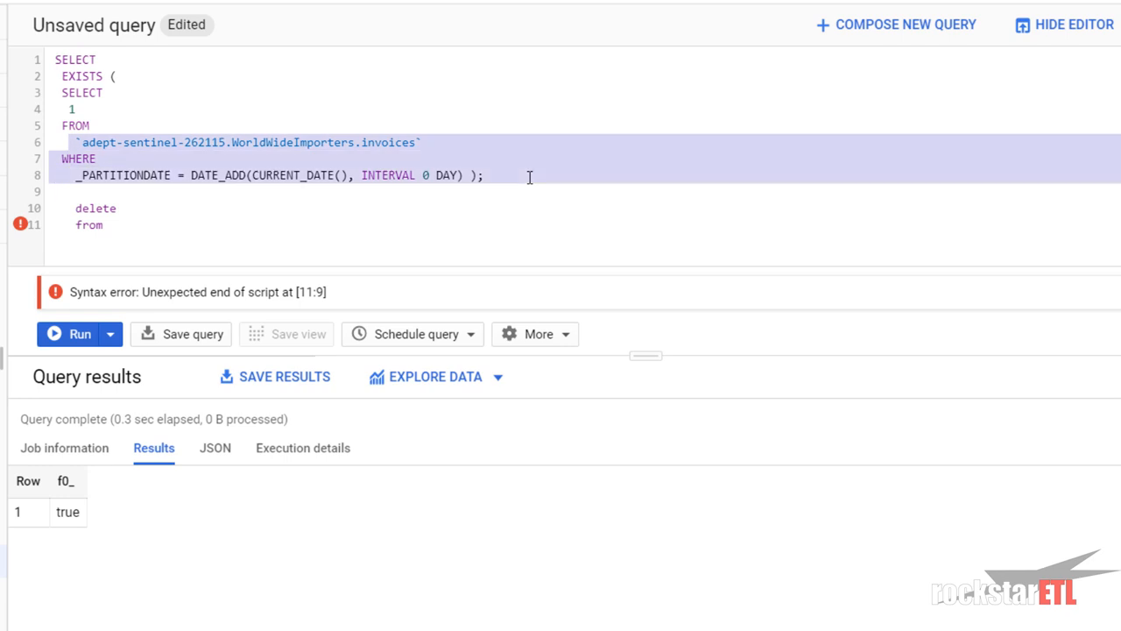
pyautogui.hotkey('shift', 'Left')
pyautogui.hotkey('shift', 'Left')
pyautogui.hotkey('ctrl', 'c')
pyautogui.press('Down')
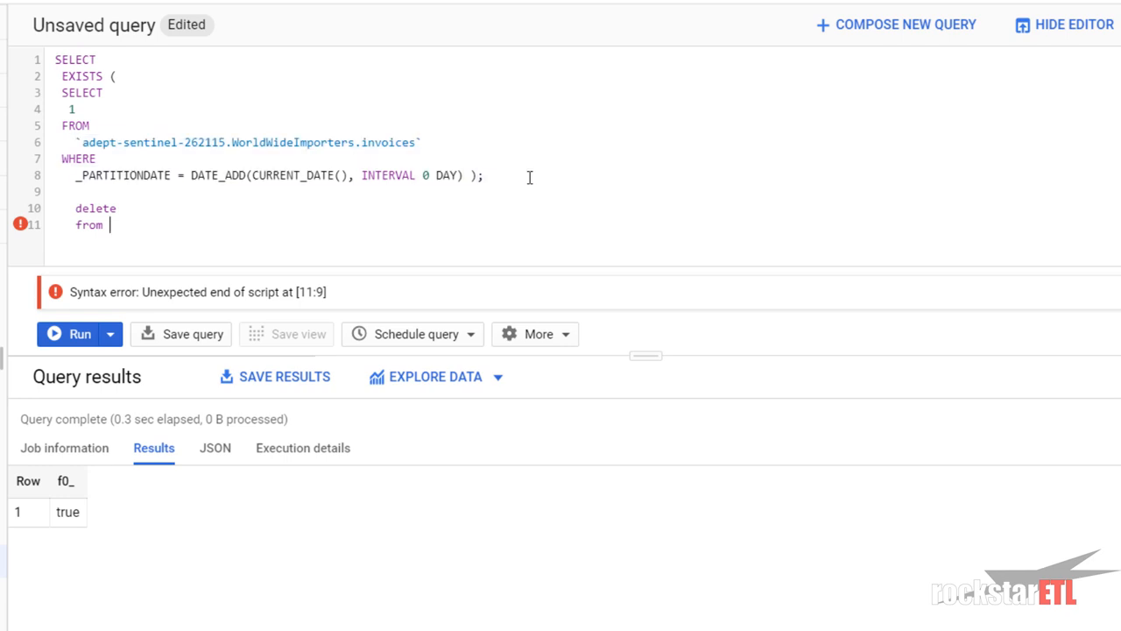
pyautogui.hotkey('ctrl', 'v')
pyautogui.press('Down')
pyautogui.press('Down')
pyautogui.write(';')
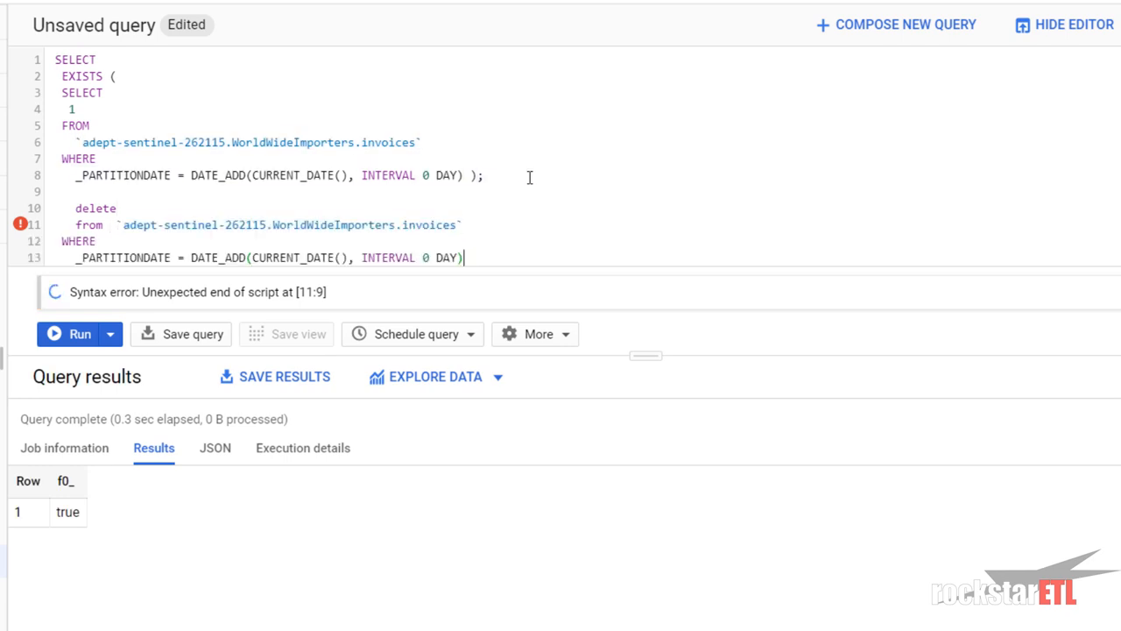
# Insert an extra blank line between the EXISTS query and the delete statement, and review the delete's _PARTITIONDATE condition.
pyautogui.press('Up')
pyautogui.press('Up')
pyautogui.press('Up')
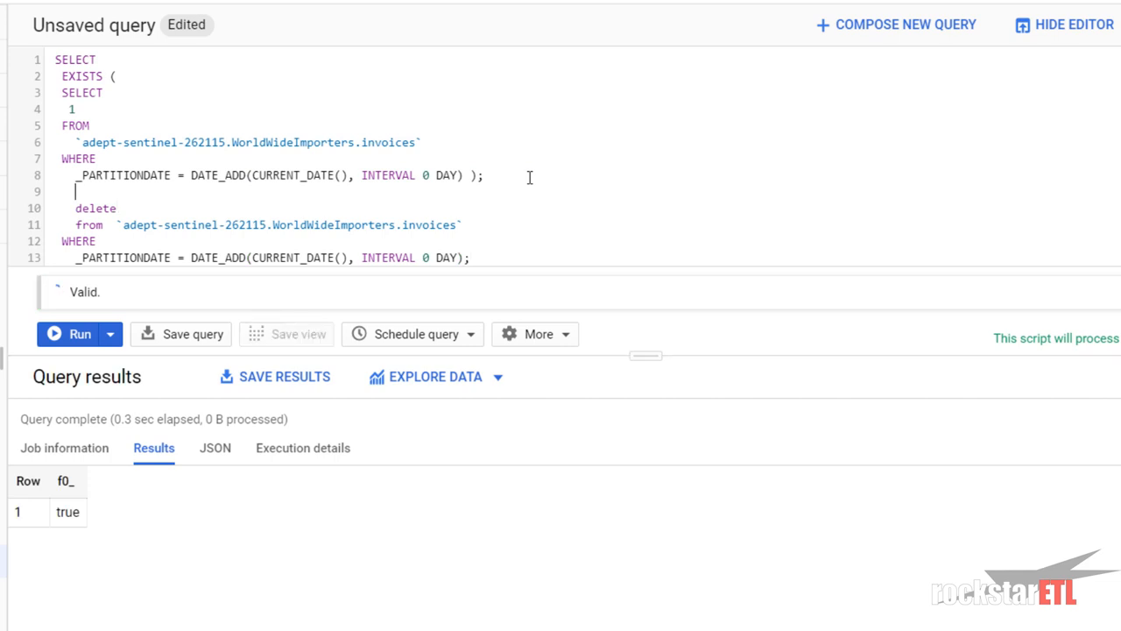
pyautogui.press('Return')
pyautogui.press('Down')
pyautogui.press('Down')
pyautogui.press('Down')
pyautogui.press('Down')
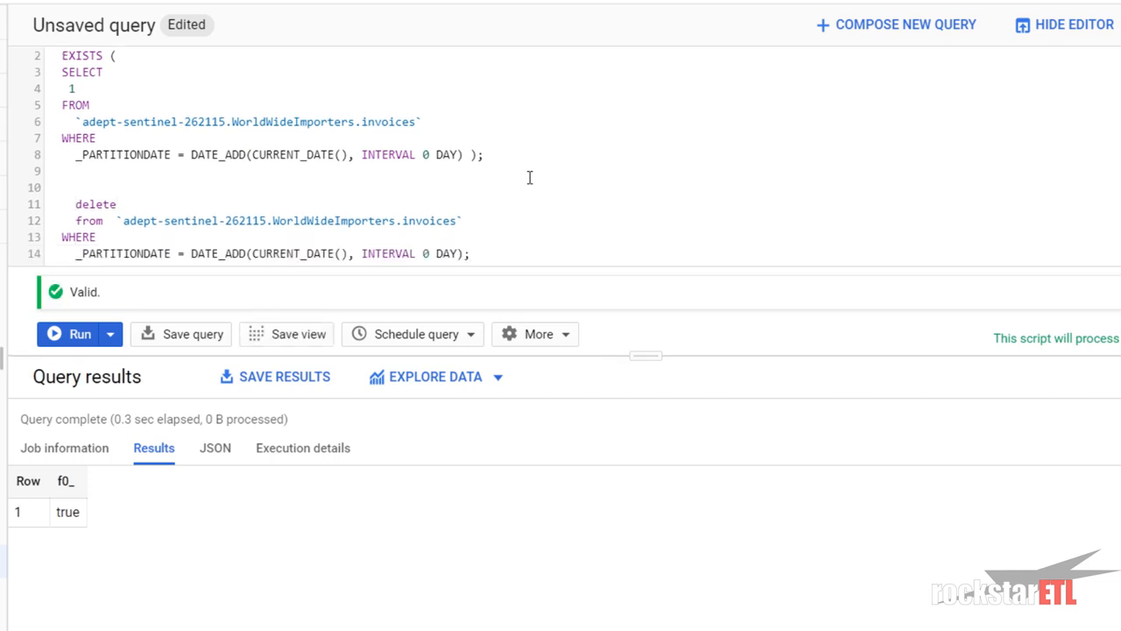
pyautogui.moveTo(63, 205); pyautogui.dragTo(272, 251)
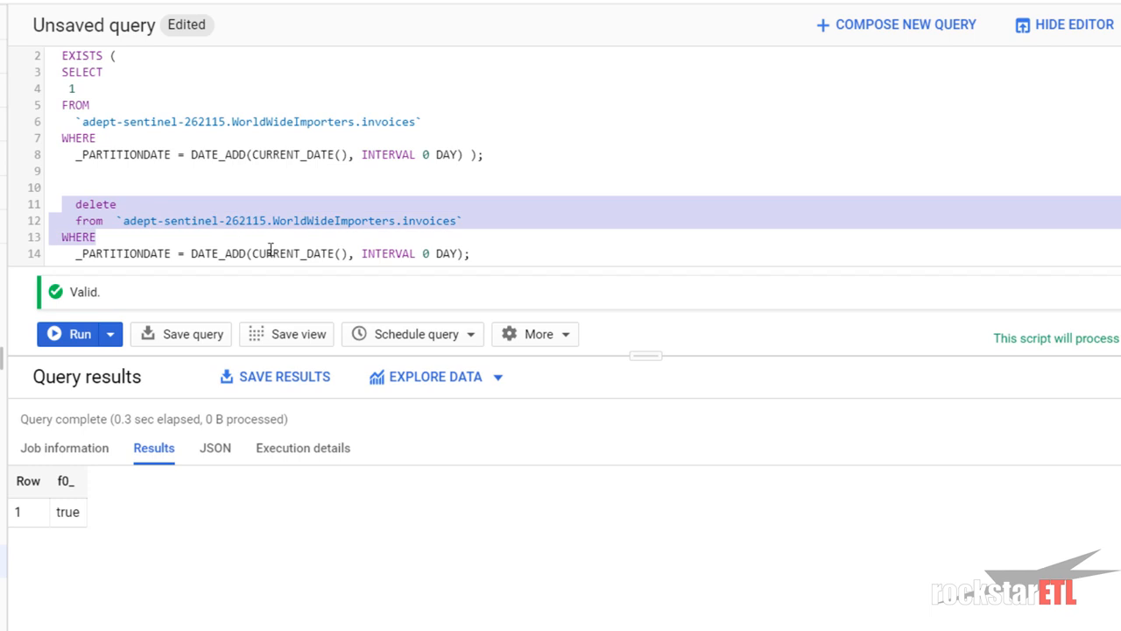
pyautogui.click(270, 252)
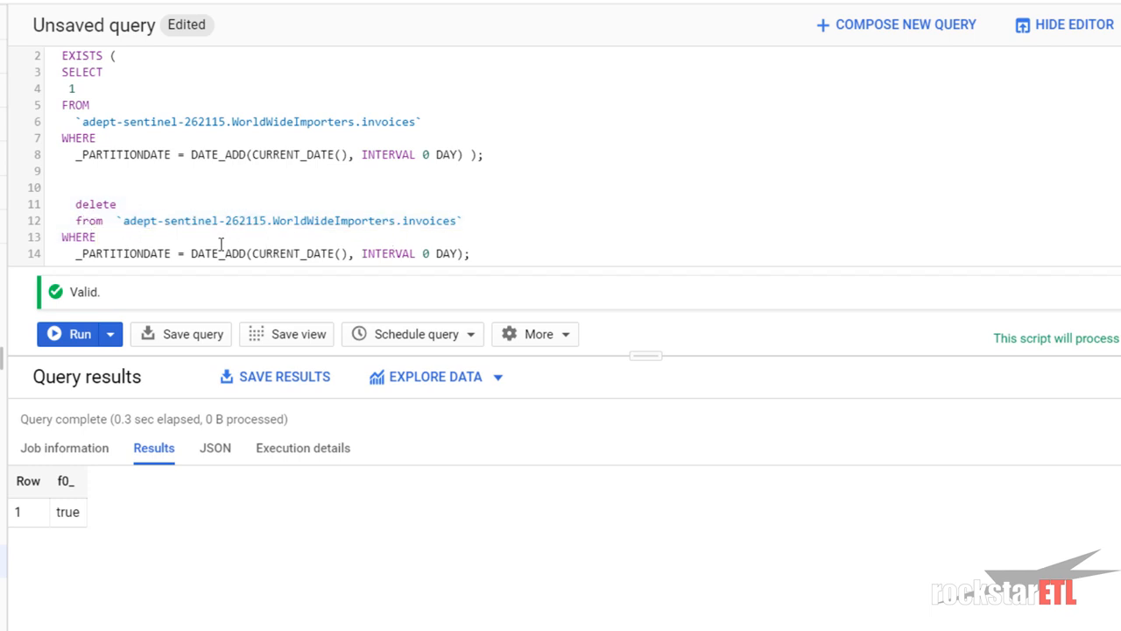
pyautogui.moveTo(185, 251); pyautogui.dragTo(511, 261)
pyautogui.click(254, 206)
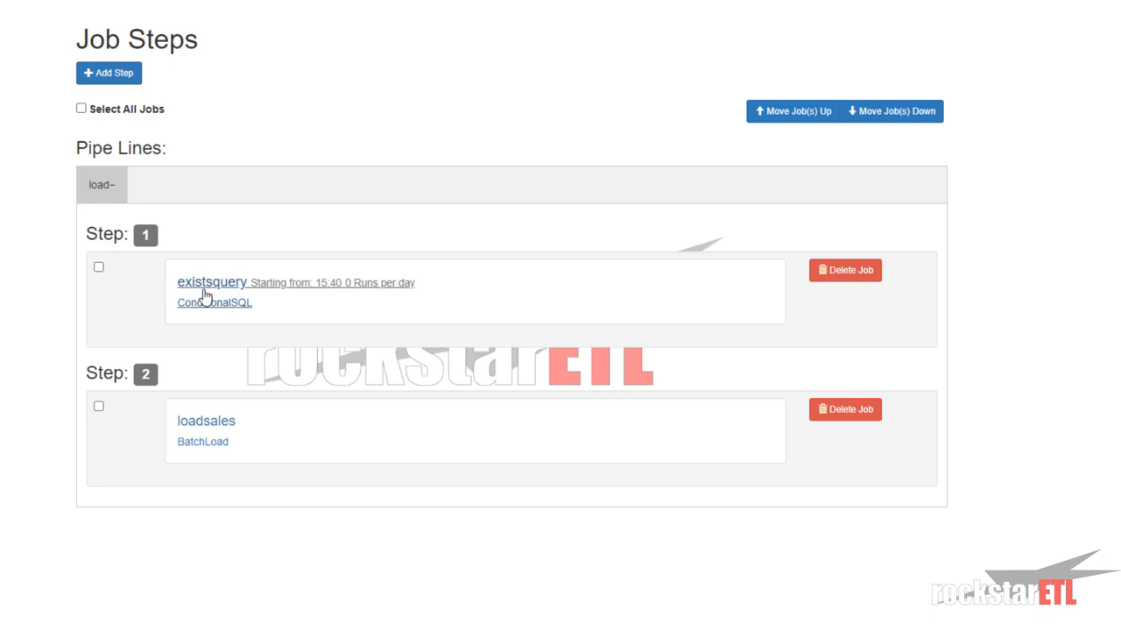
# Open the existsquery job step, temporarily clear the SQL Statement path to read the field's hint, restore it and return to the list.
pyautogui.click(204, 296)
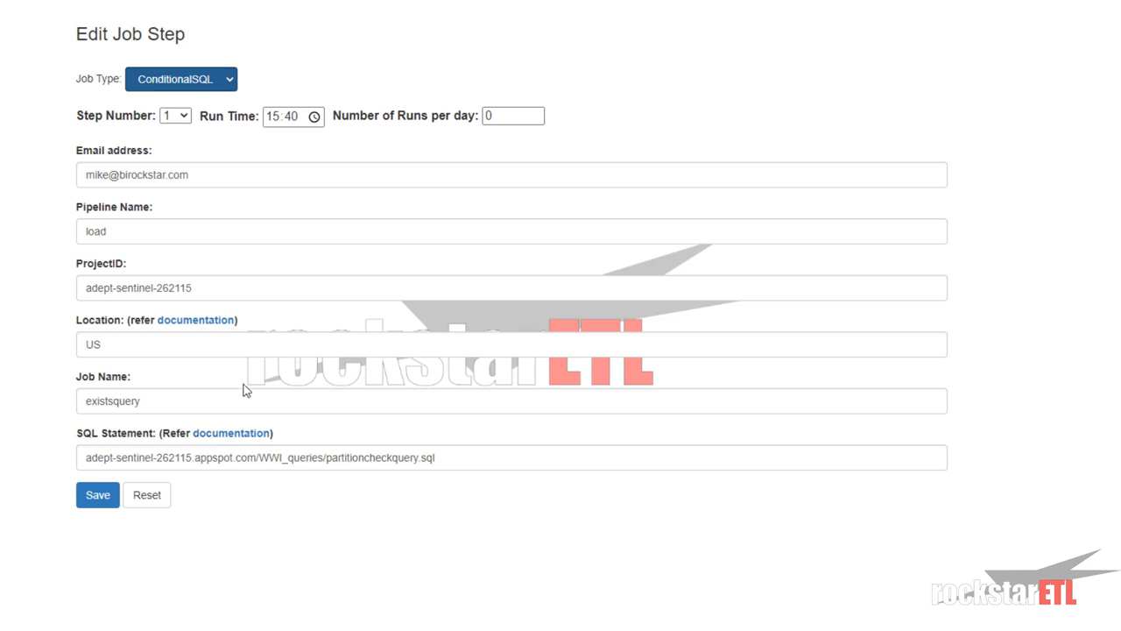
pyautogui.click(447, 455)
pyautogui.moveTo(447, 454); pyautogui.dragTo(74, 463)
pyautogui.hotkey('ctrl', 'c')
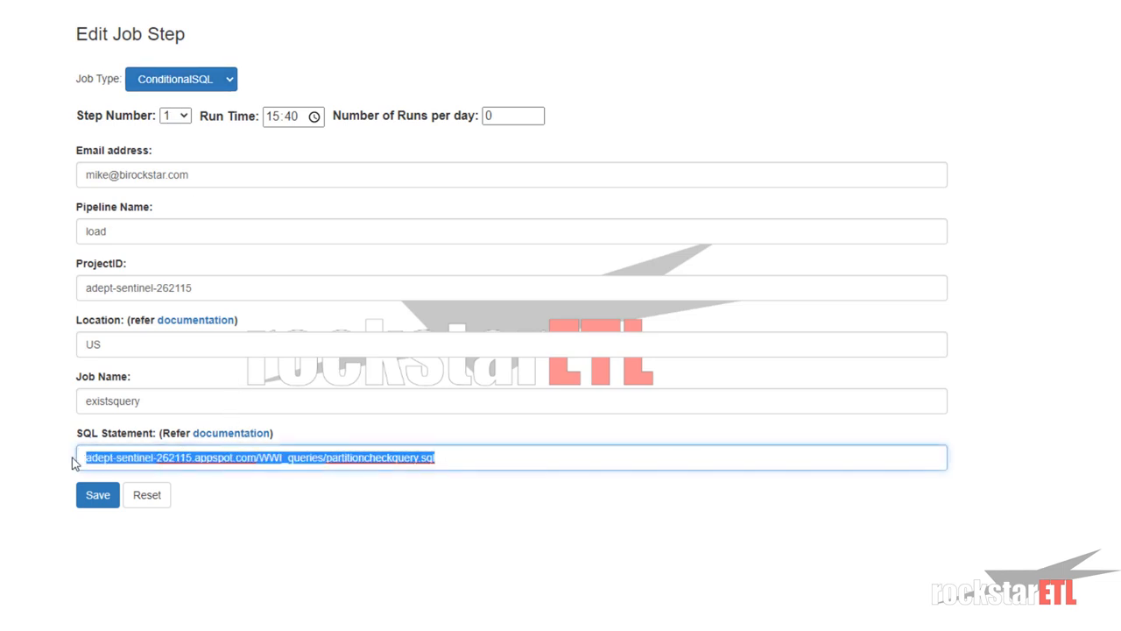
pyautogui.press('BackSpace')
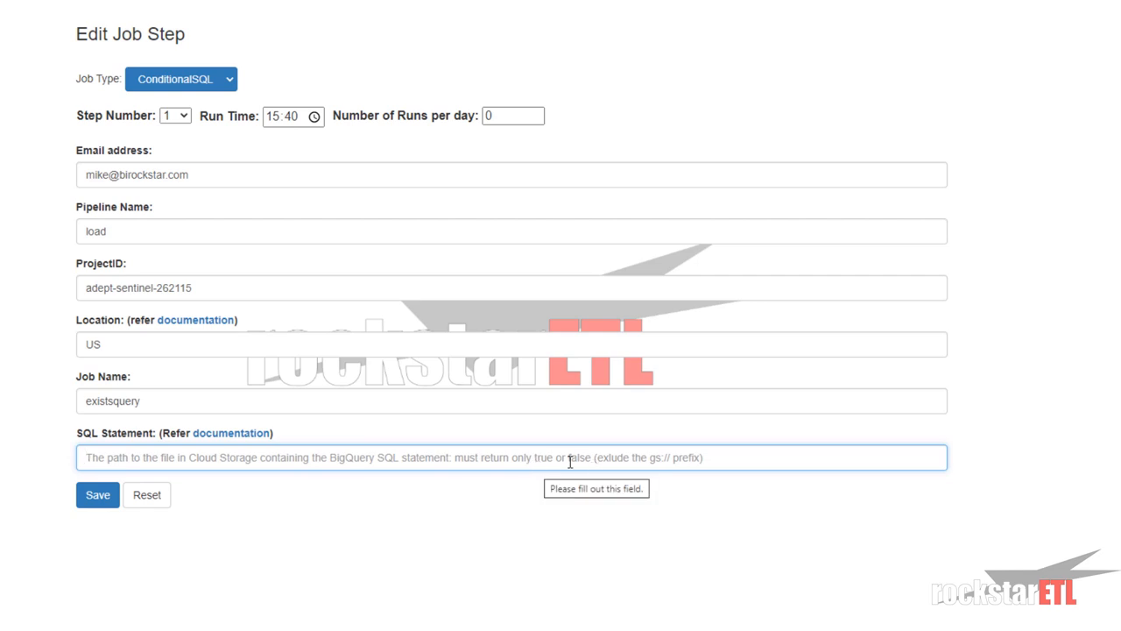
pyautogui.click(418, 464)
pyautogui.hotkey('ctrl', 'v')
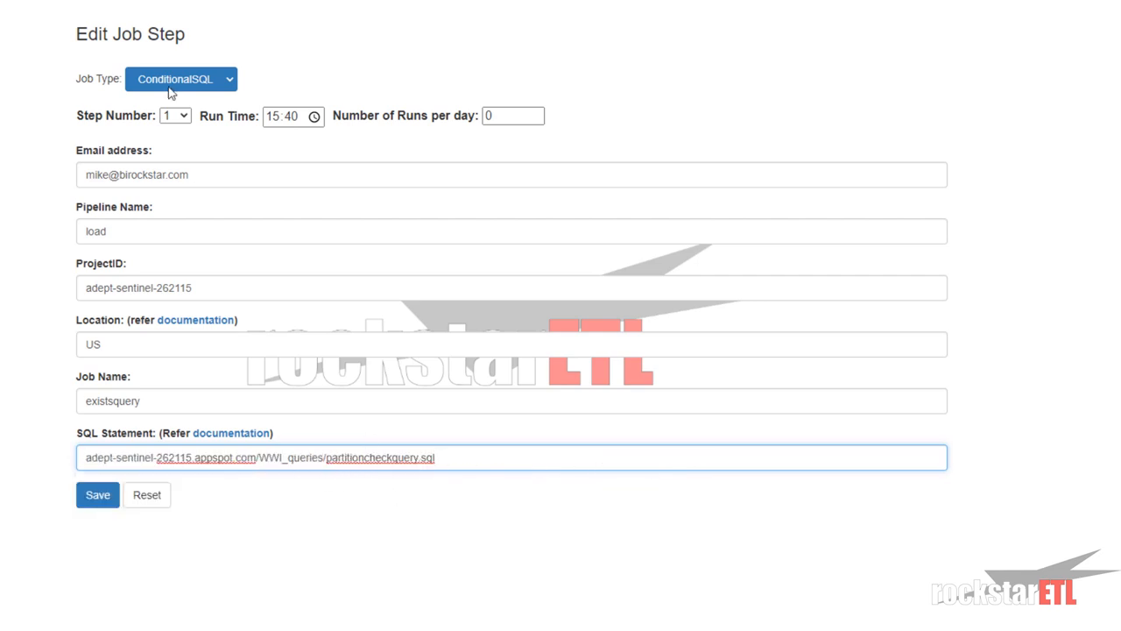
pyautogui.click(171, 16)
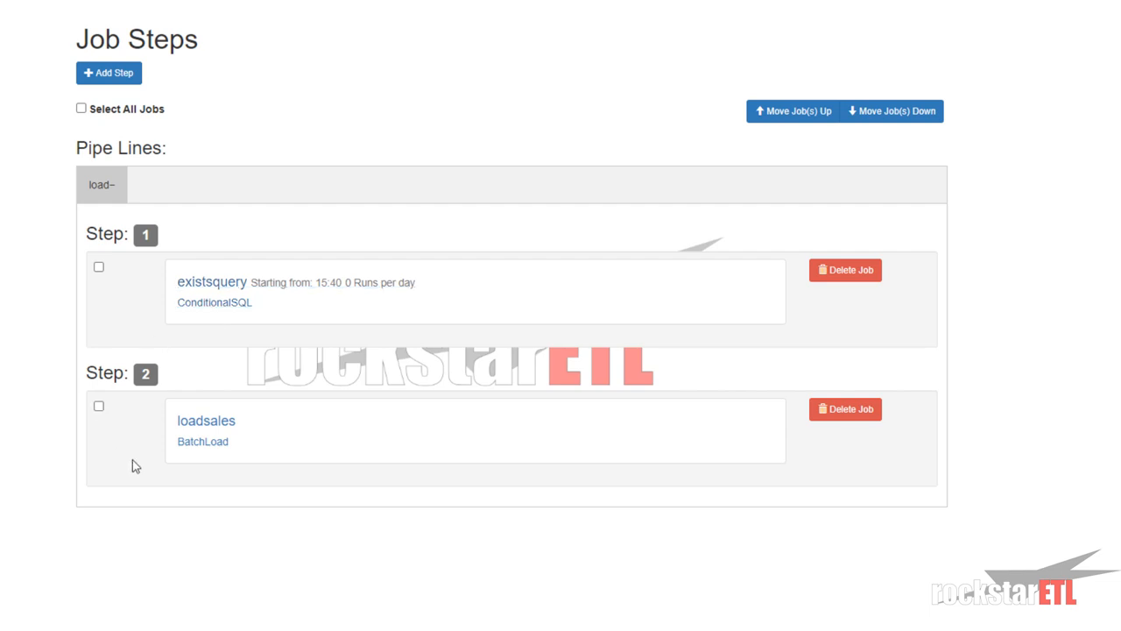
pyautogui.scroll(-2, 132, 460)
pyautogui.scroll(2, 132, 462)
pyautogui.scroll(-3, 132, 460)
pyautogui.scroll(3, 131, 459)
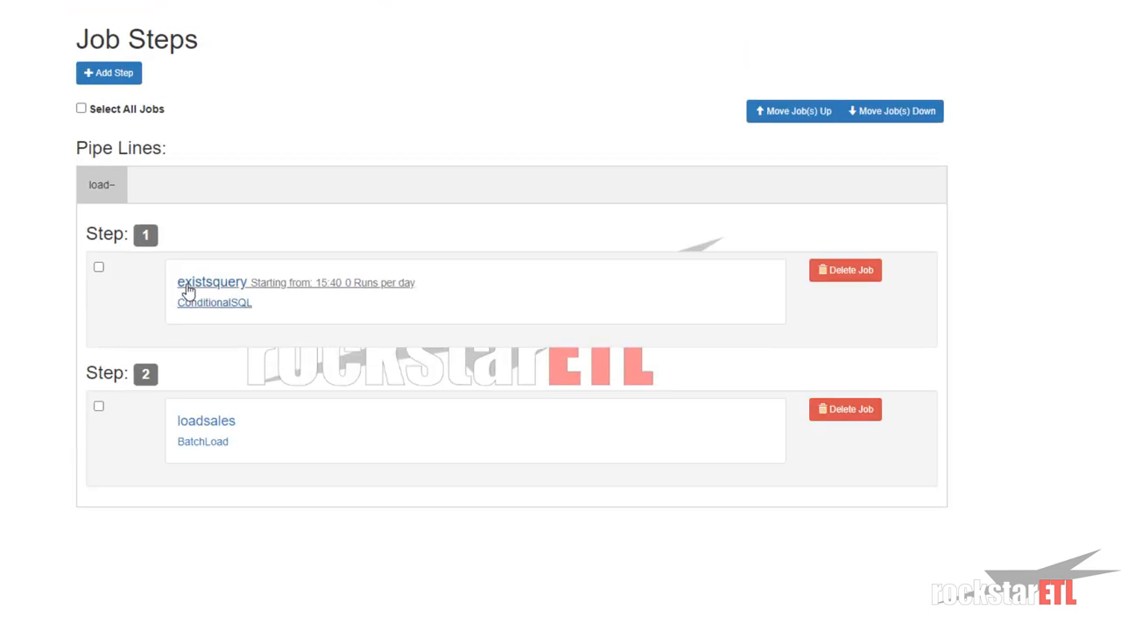
pyautogui.scroll(-1, 307, 476)
pyautogui.scroll(-3, 307, 471)
pyautogui.scroll(3, 306, 474)
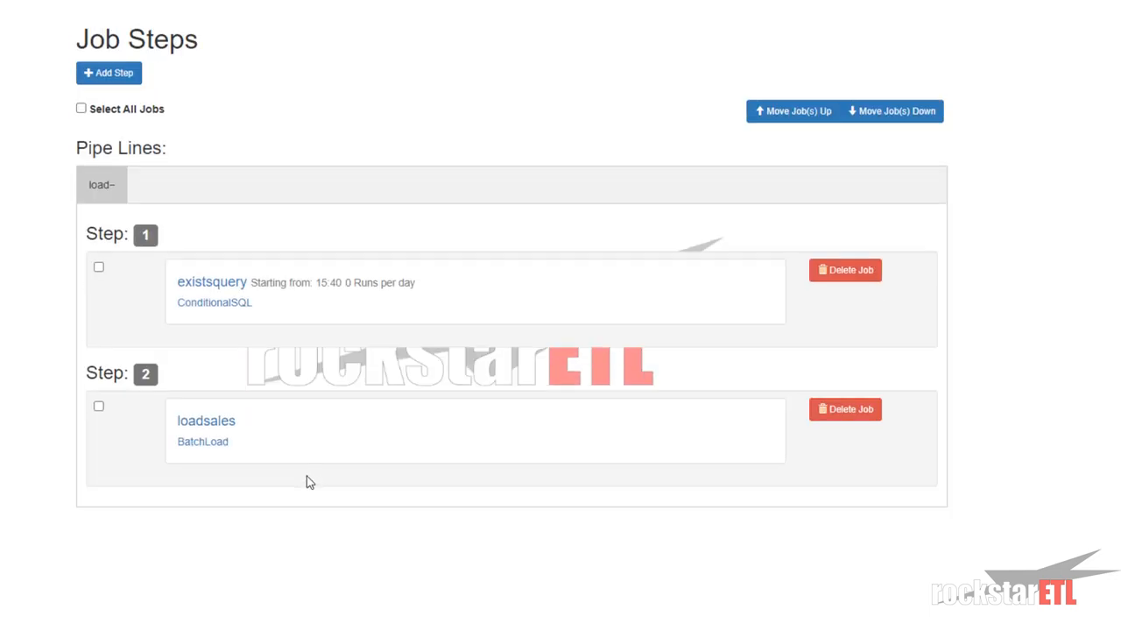